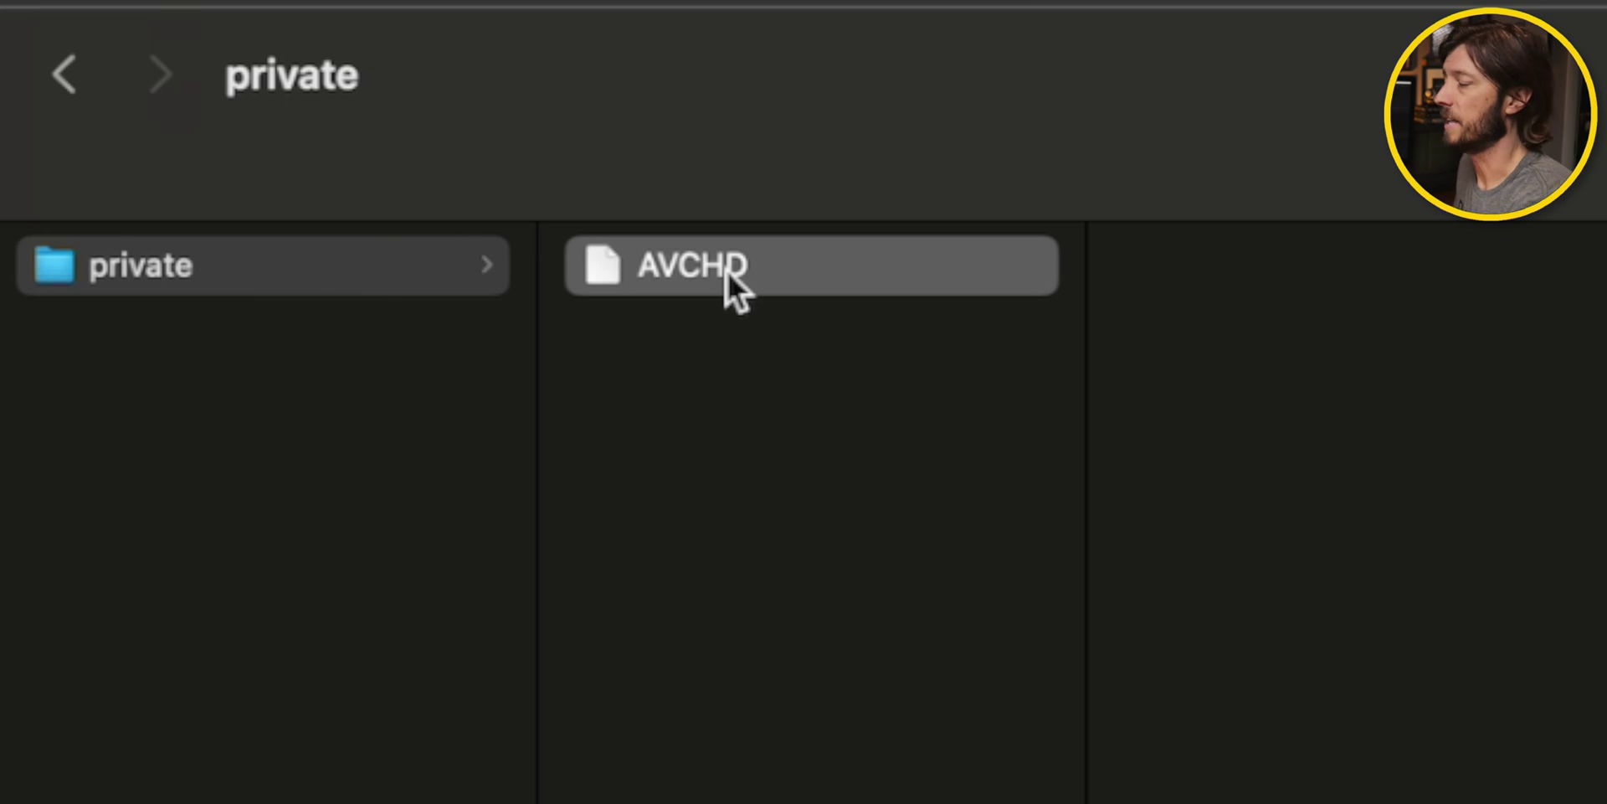
# Show the AVCHD package contents and browse its AVCHDTN folder and BDMV item
pyautogui.rightClick(726, 268)
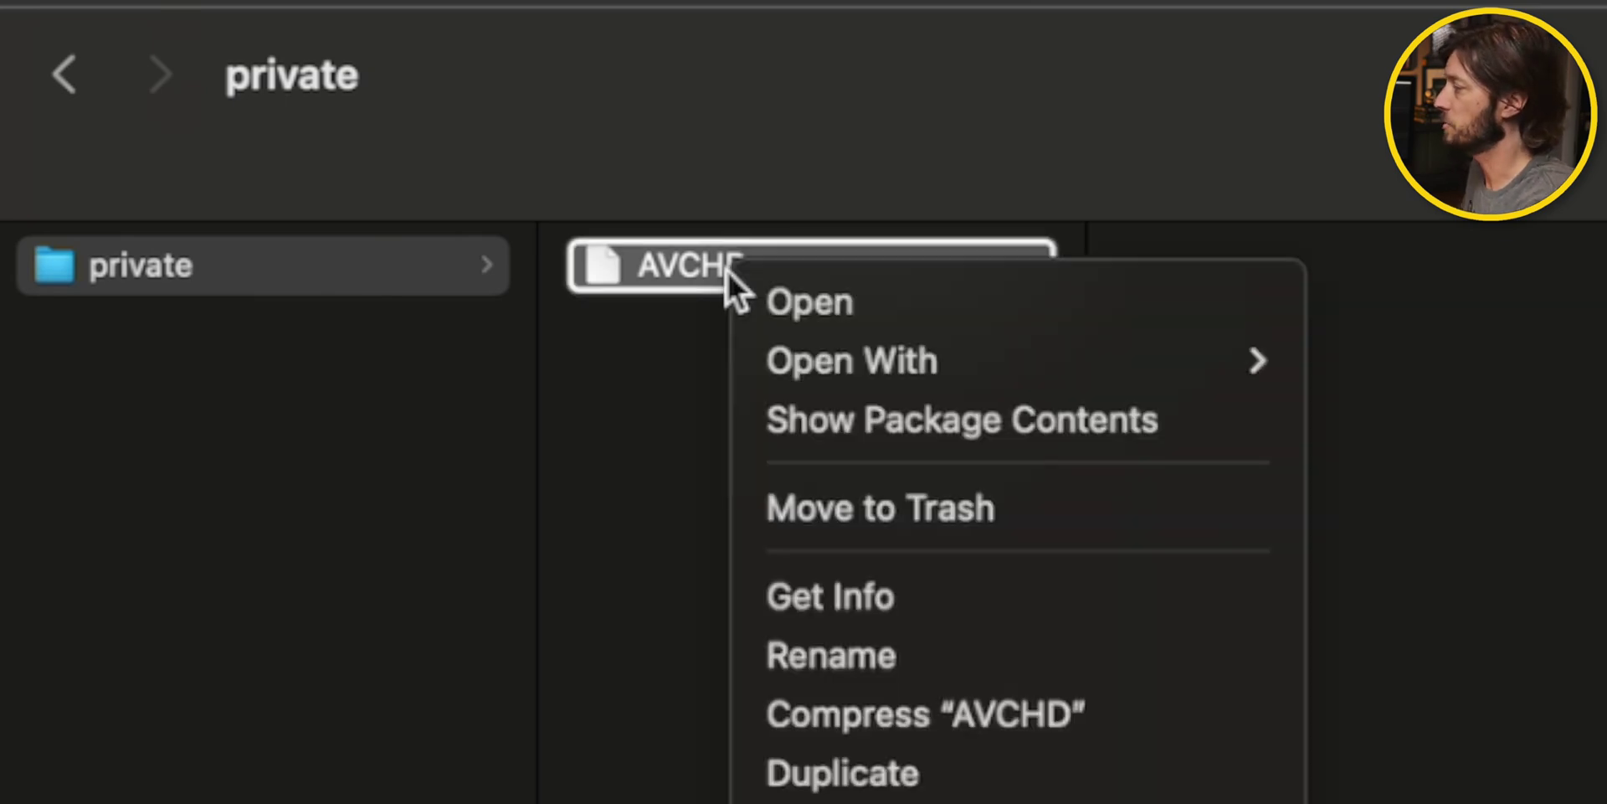
pyautogui.click(816, 415)
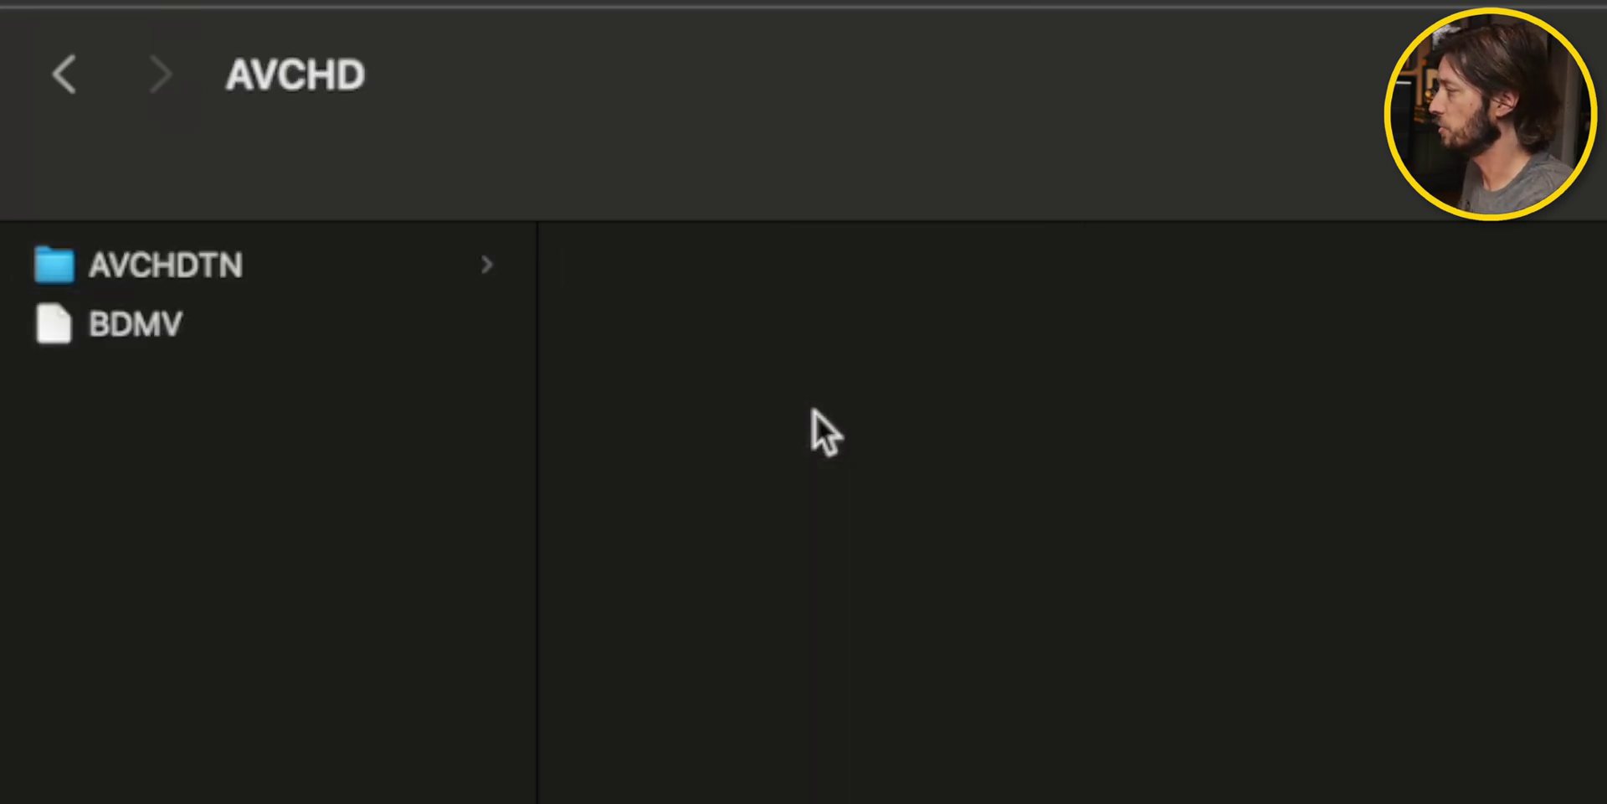
pyautogui.click(340, 263)
pyautogui.press('Down')
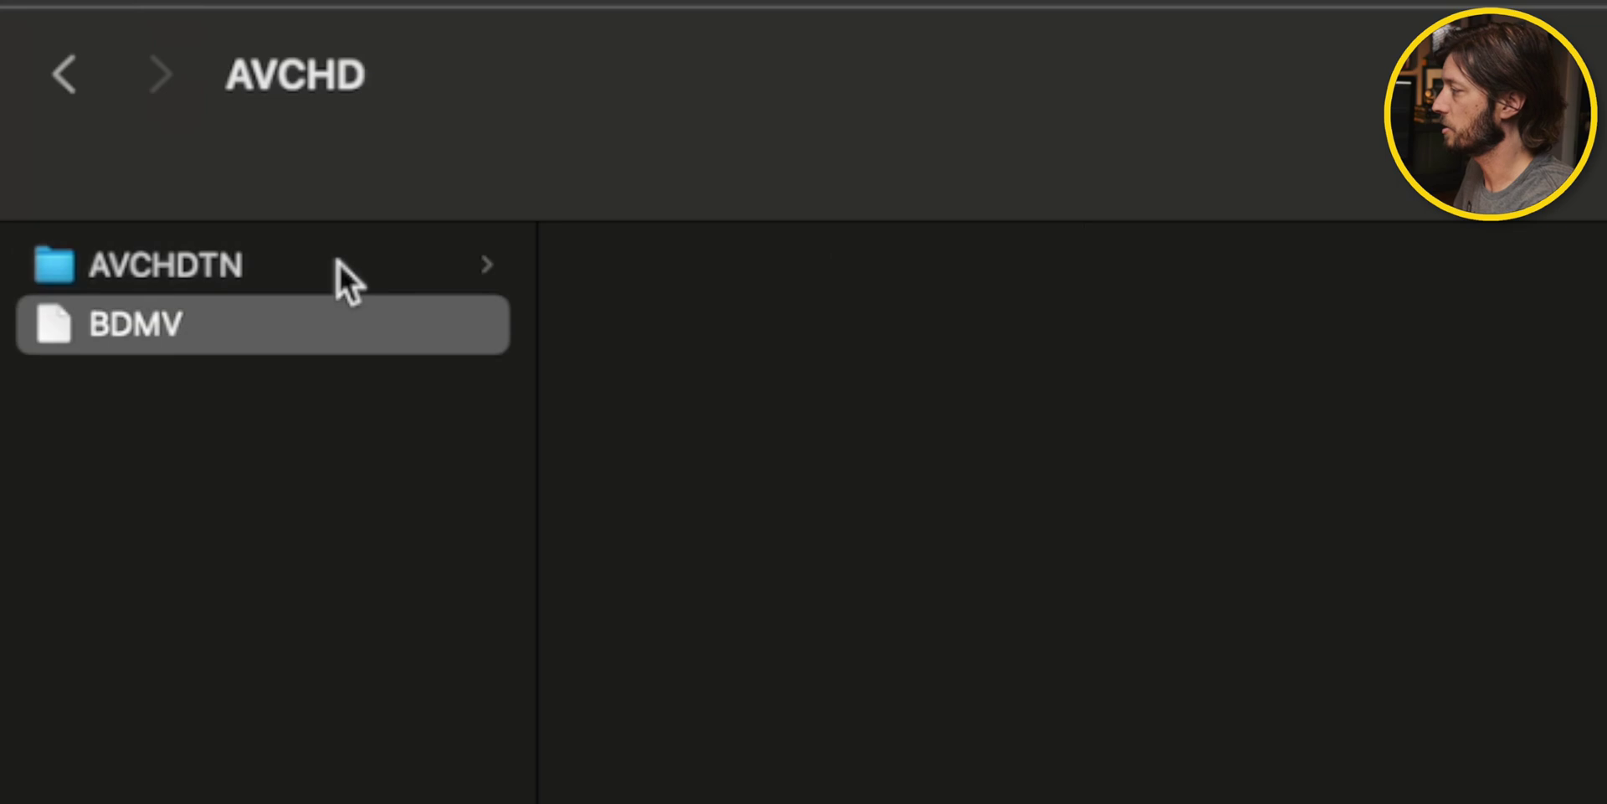
pyautogui.press('Up')
pyautogui.press('Right')
pyautogui.press('Left')
pyautogui.press('Down')
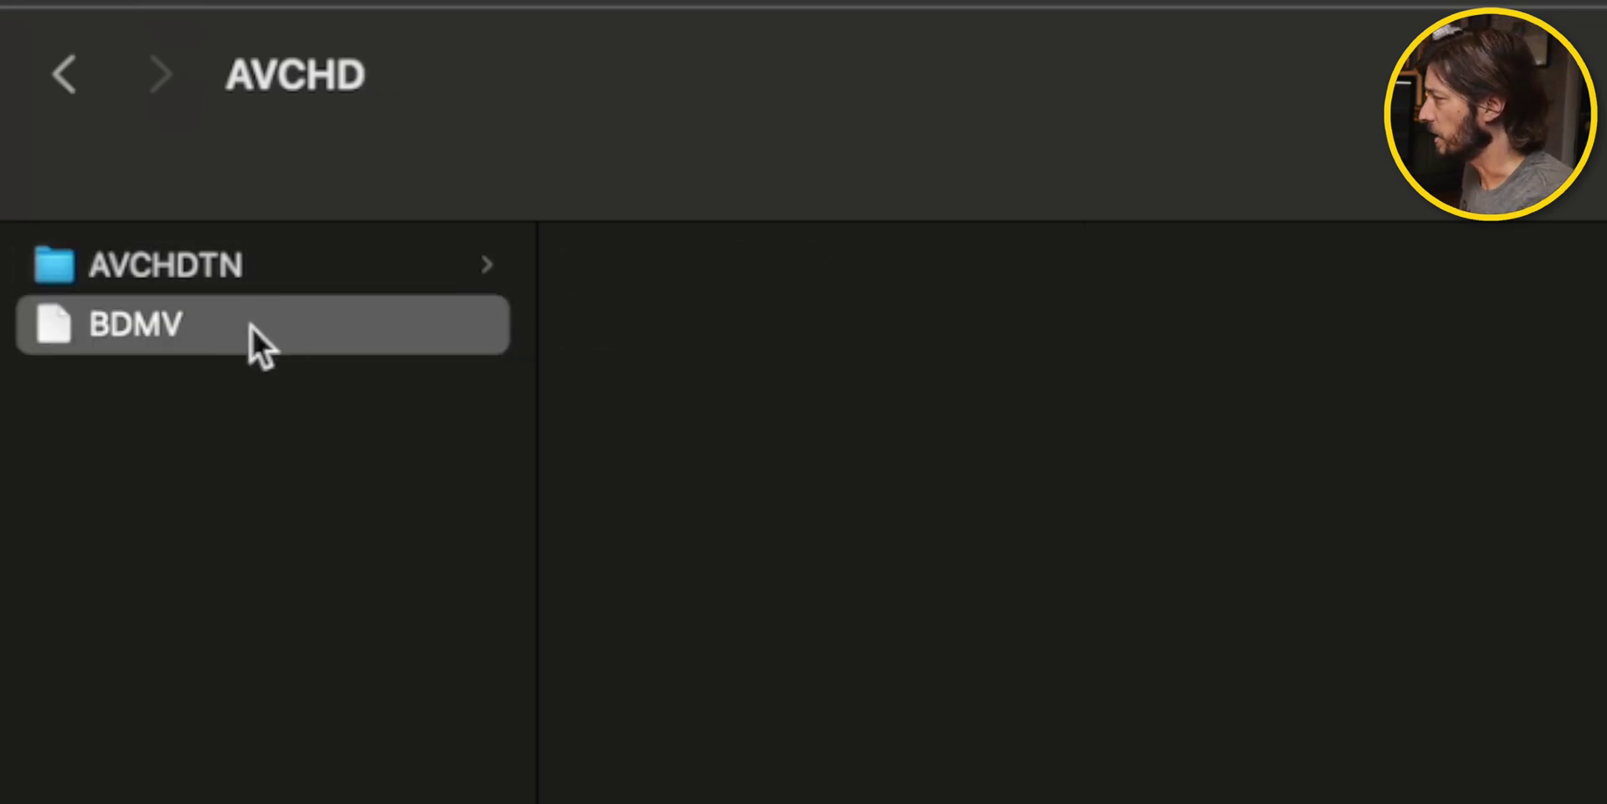
pyautogui.click(243, 377)
pyautogui.click(203, 308)
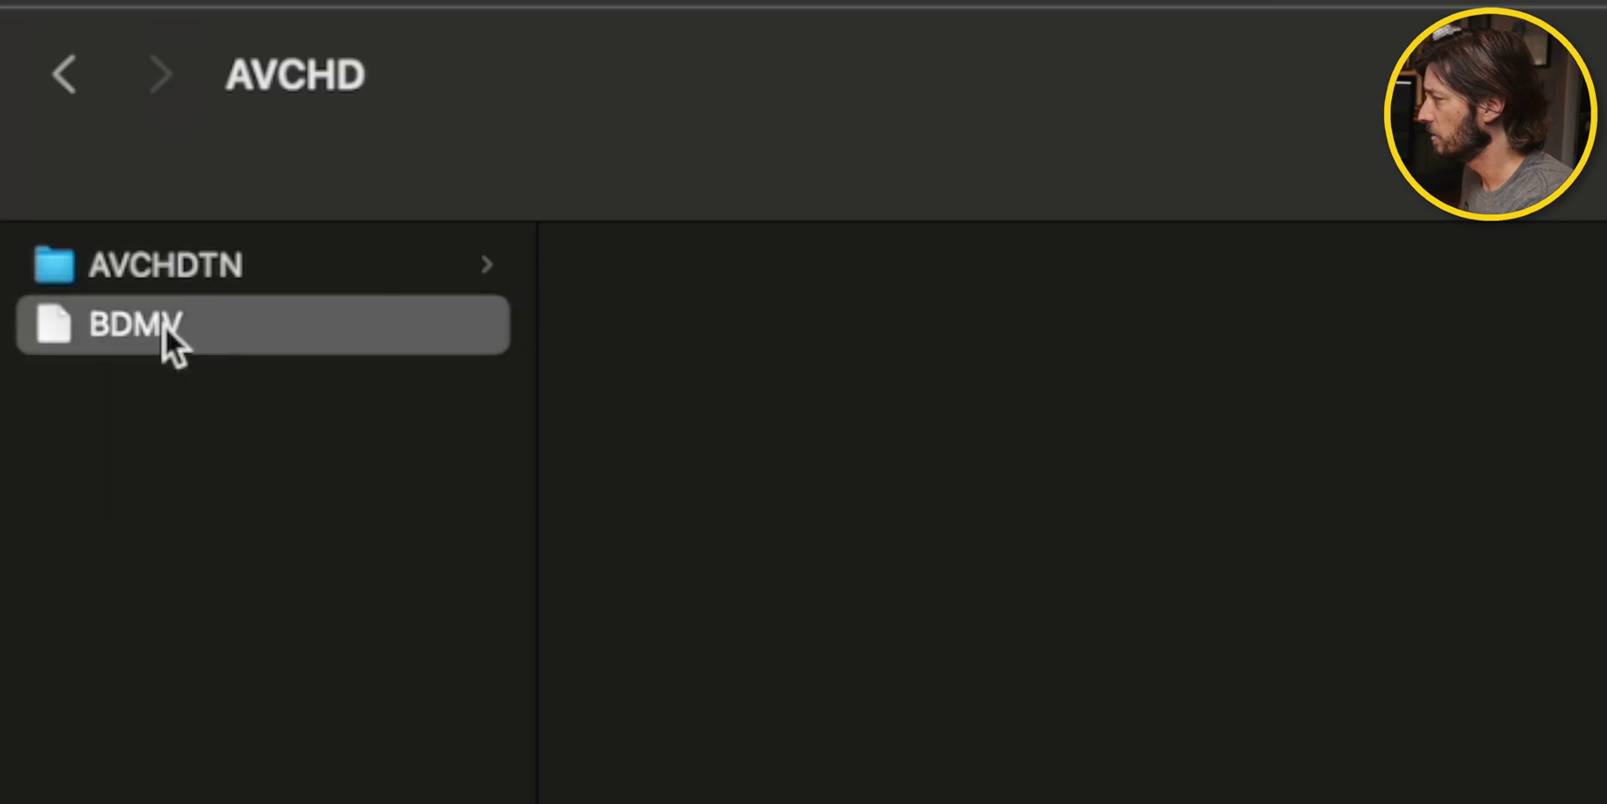
# Show the BDMV package contents and look through BACKUP and CLIPINF
pyautogui.rightClick(164, 324)
pyautogui.click(265, 469)
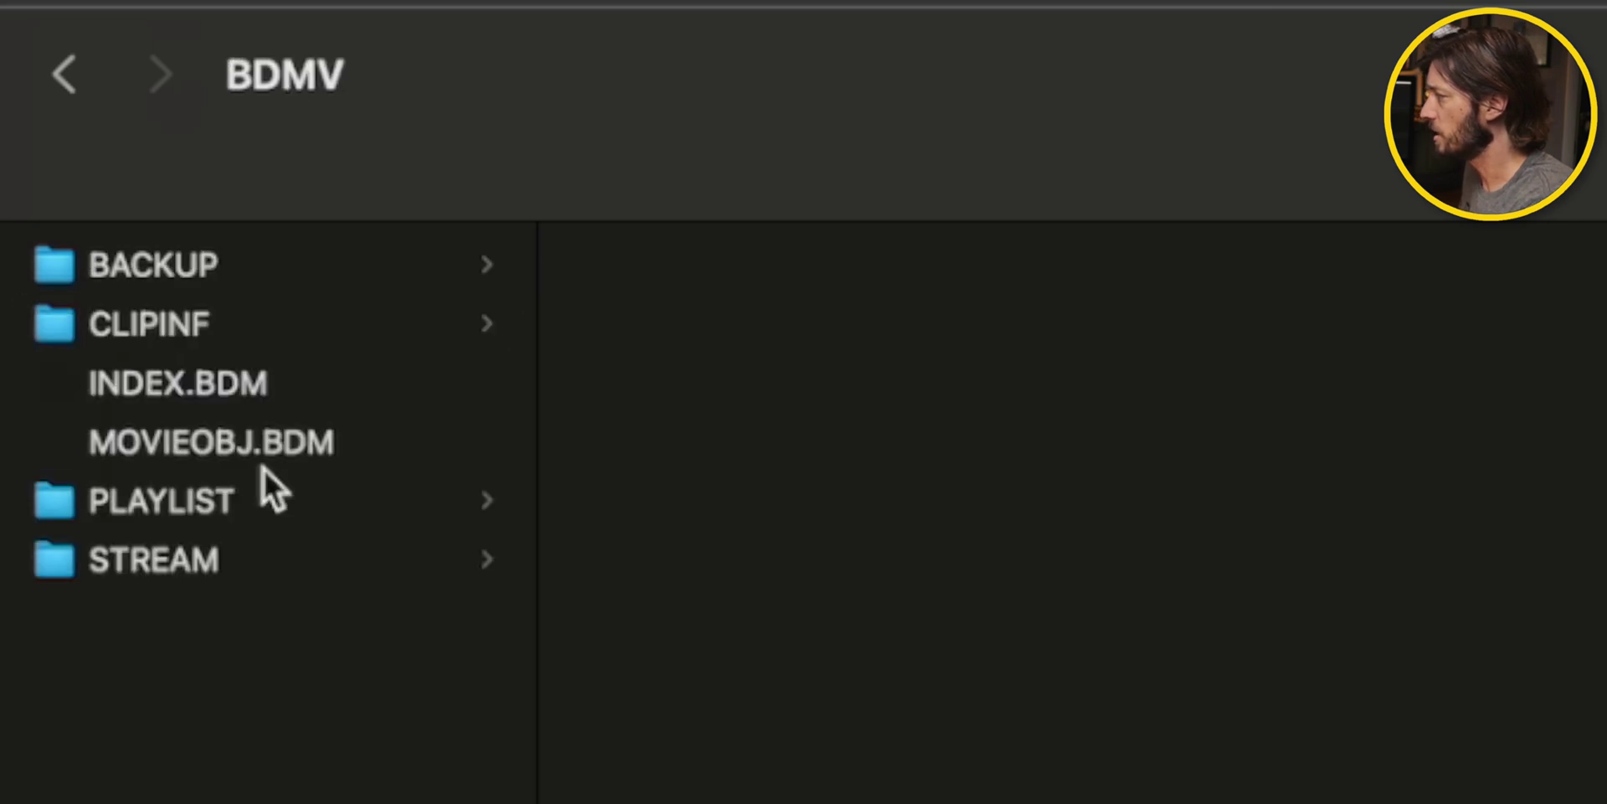
pyautogui.click(192, 267)
pyautogui.press('Down')
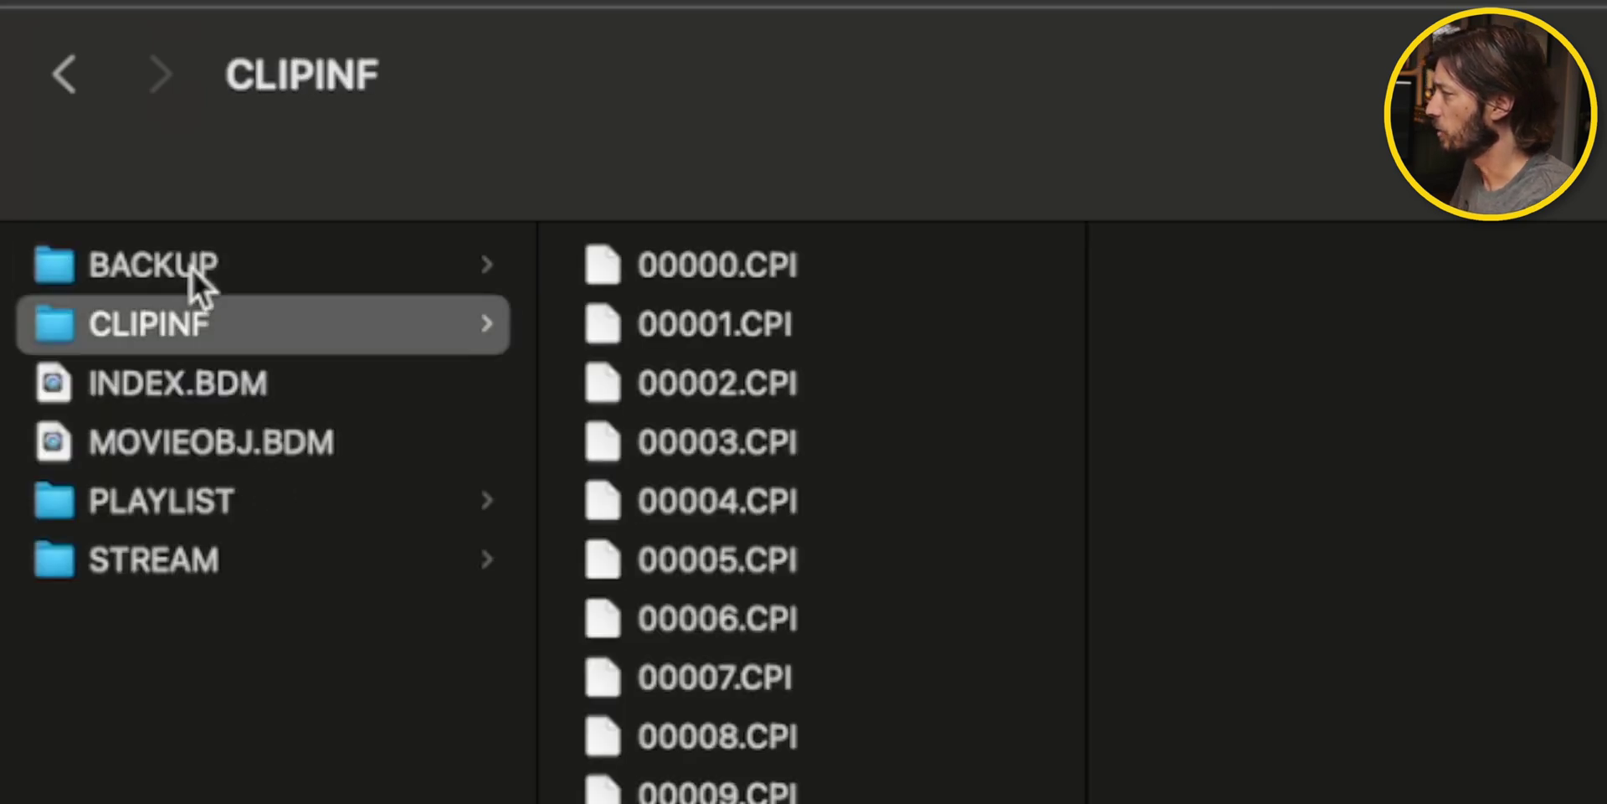
pyautogui.press('Right')
pyautogui.press('Left')
# Browse the STREAM clip files 00001.MTS to 00003.MTS, then return to the BDMV level
pyautogui.press('Down')
pyautogui.press('Down')
pyautogui.press('Down')
pyautogui.press('Down')
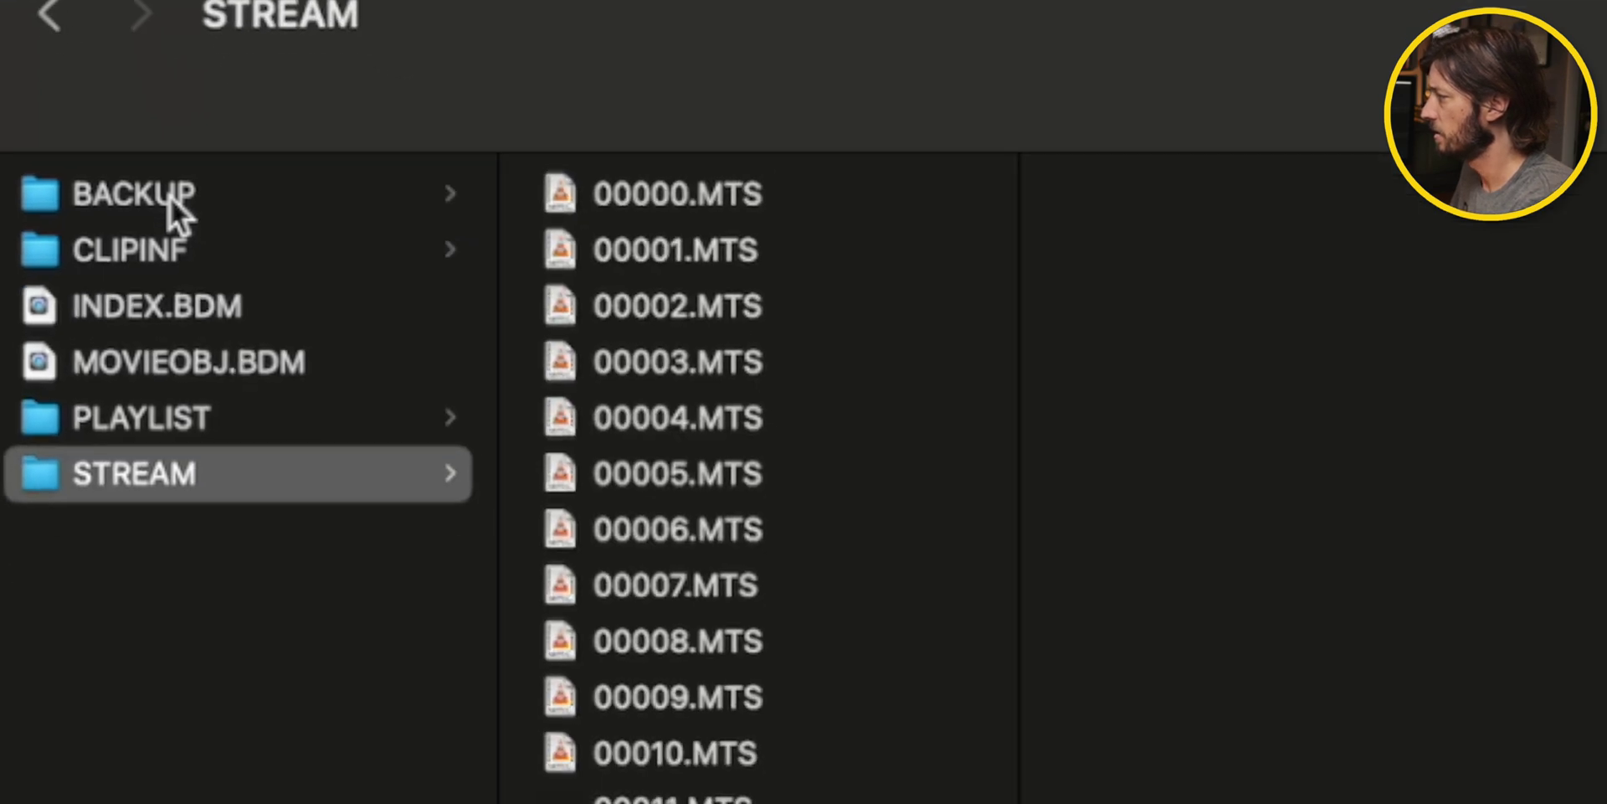
pyautogui.press('Right')
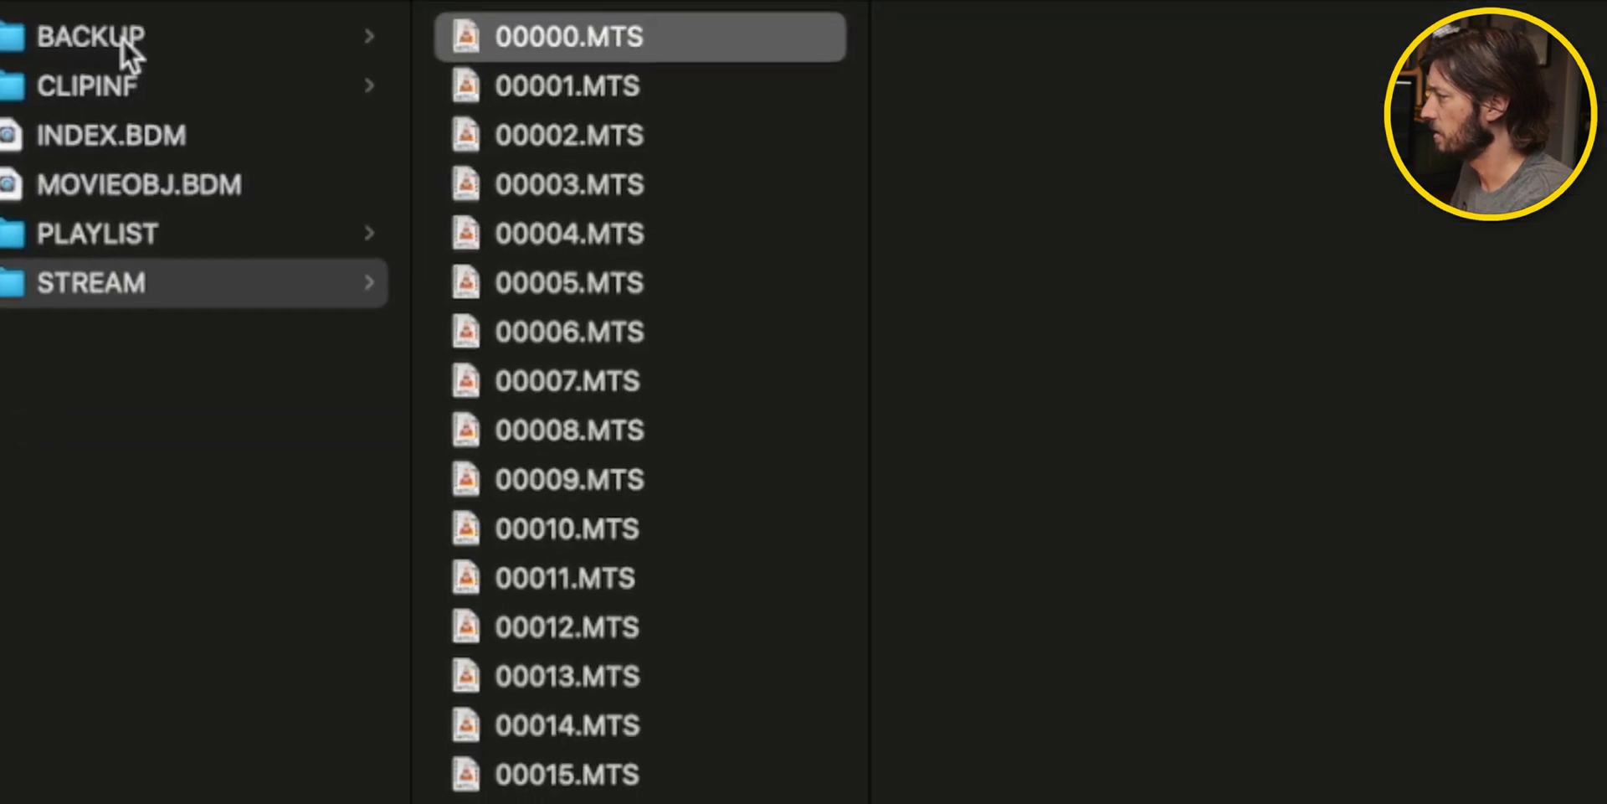
pyautogui.press('Down')
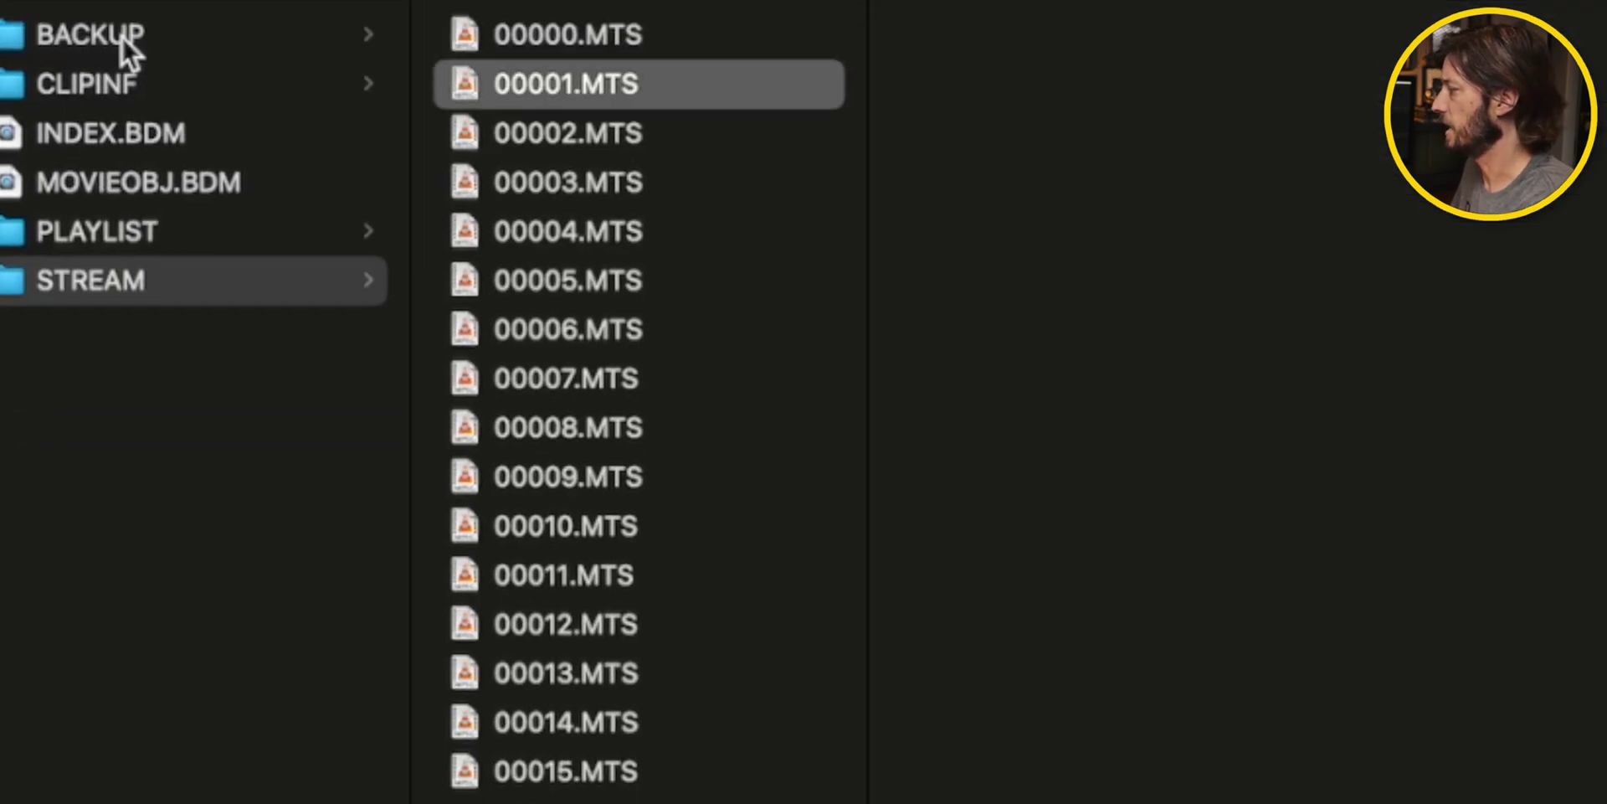
pyautogui.press('Down')
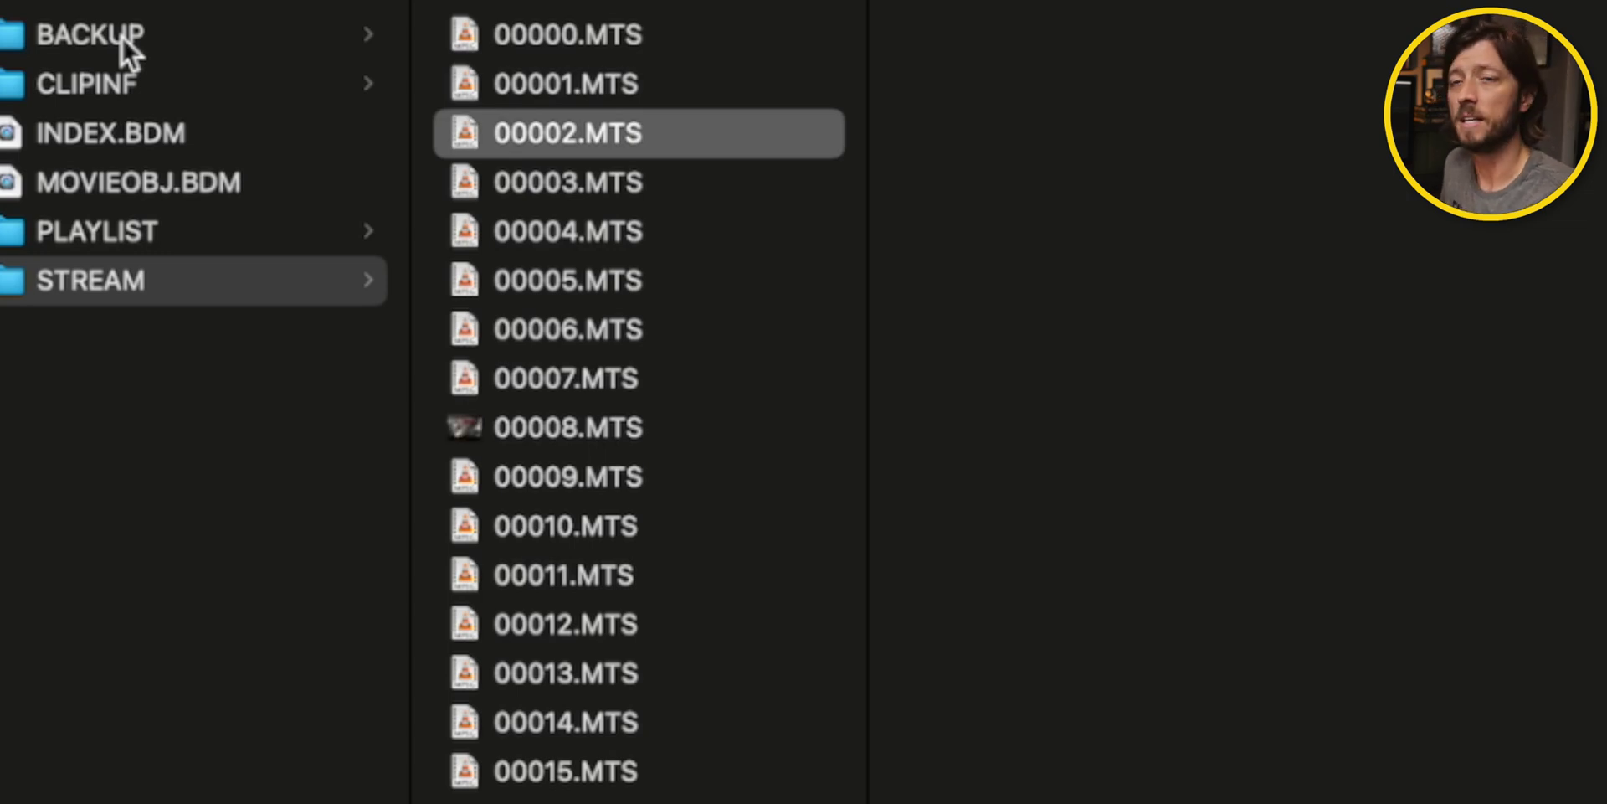
pyautogui.press('Down')
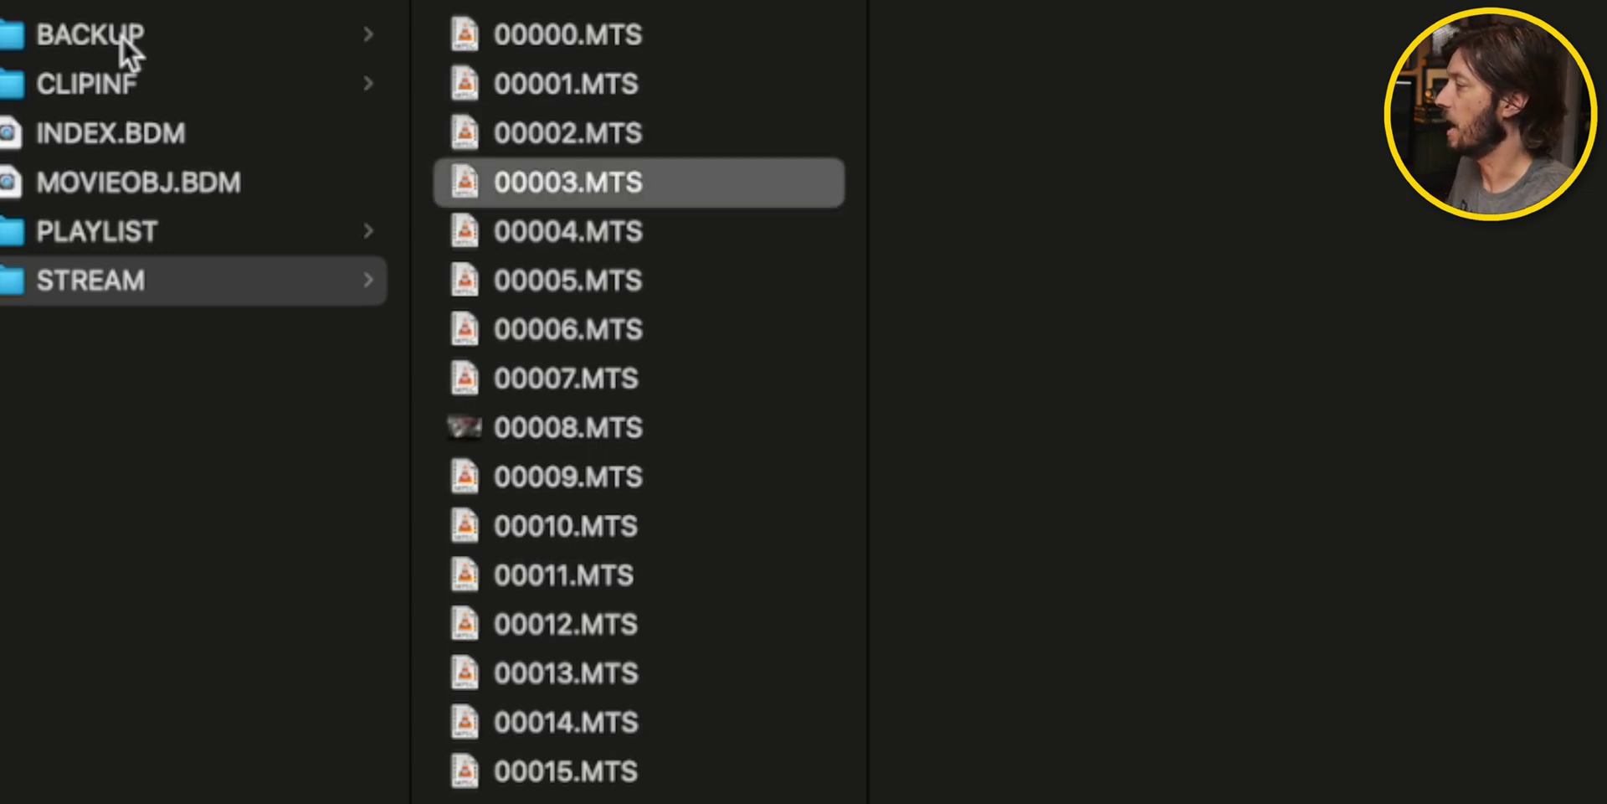
pyautogui.press('Left')
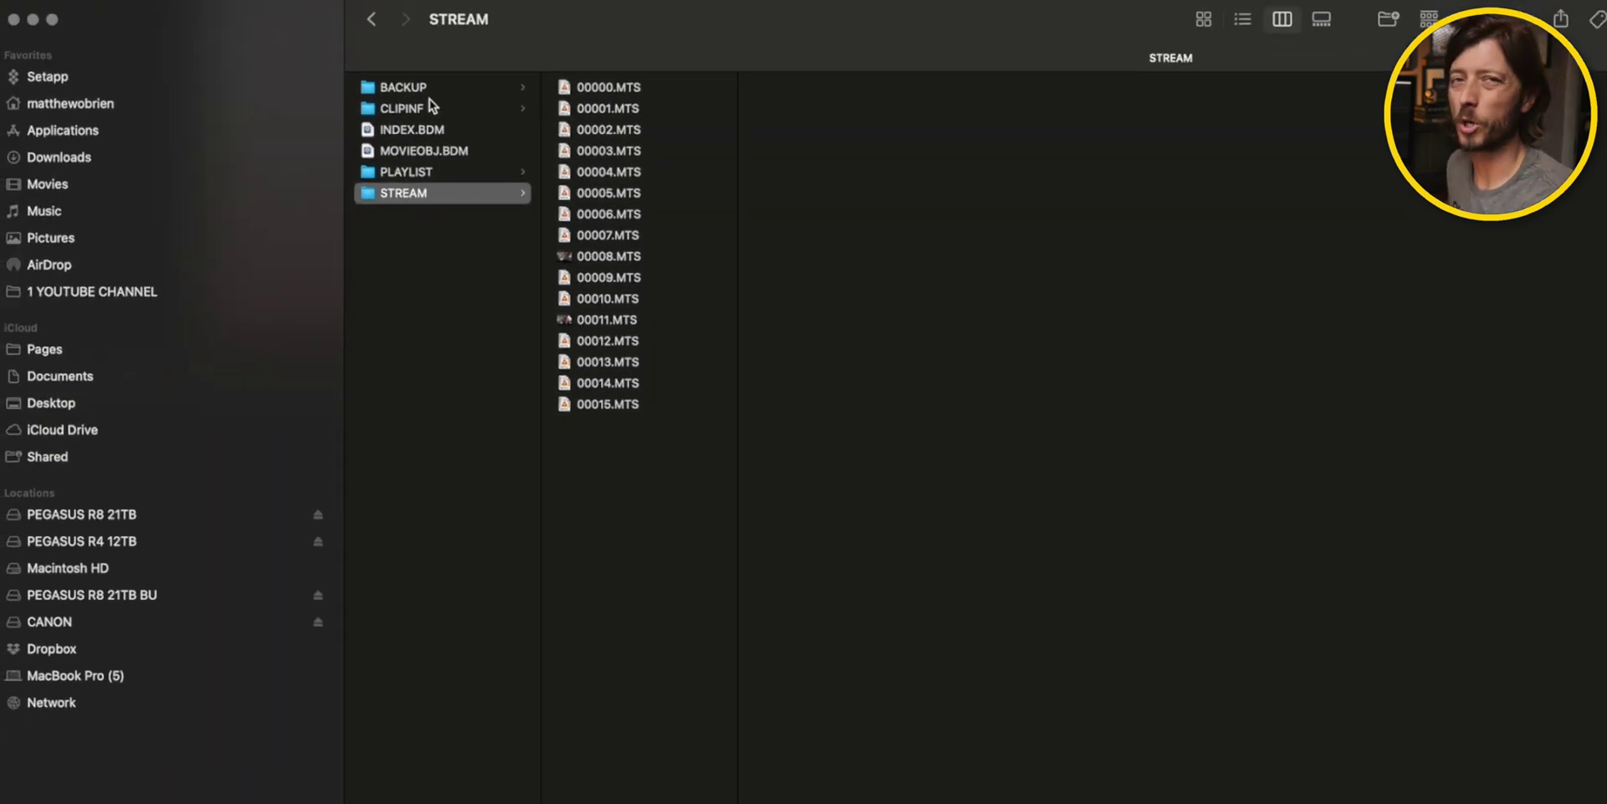
pyautogui.click(450, 287)
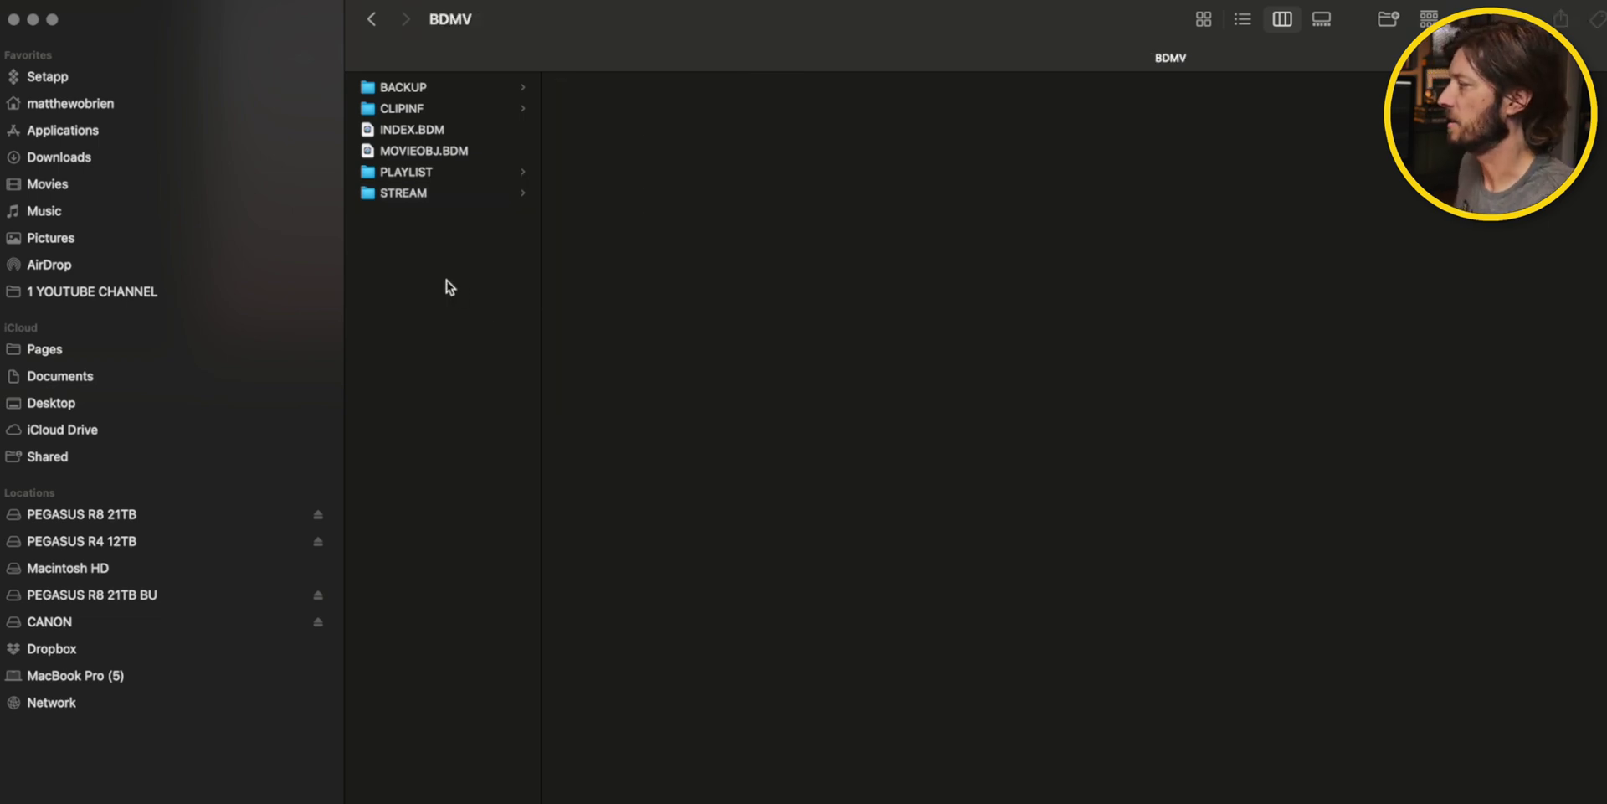
# Go to the CANON card's private folder and select the AVCHD package
pyautogui.click(80, 626)
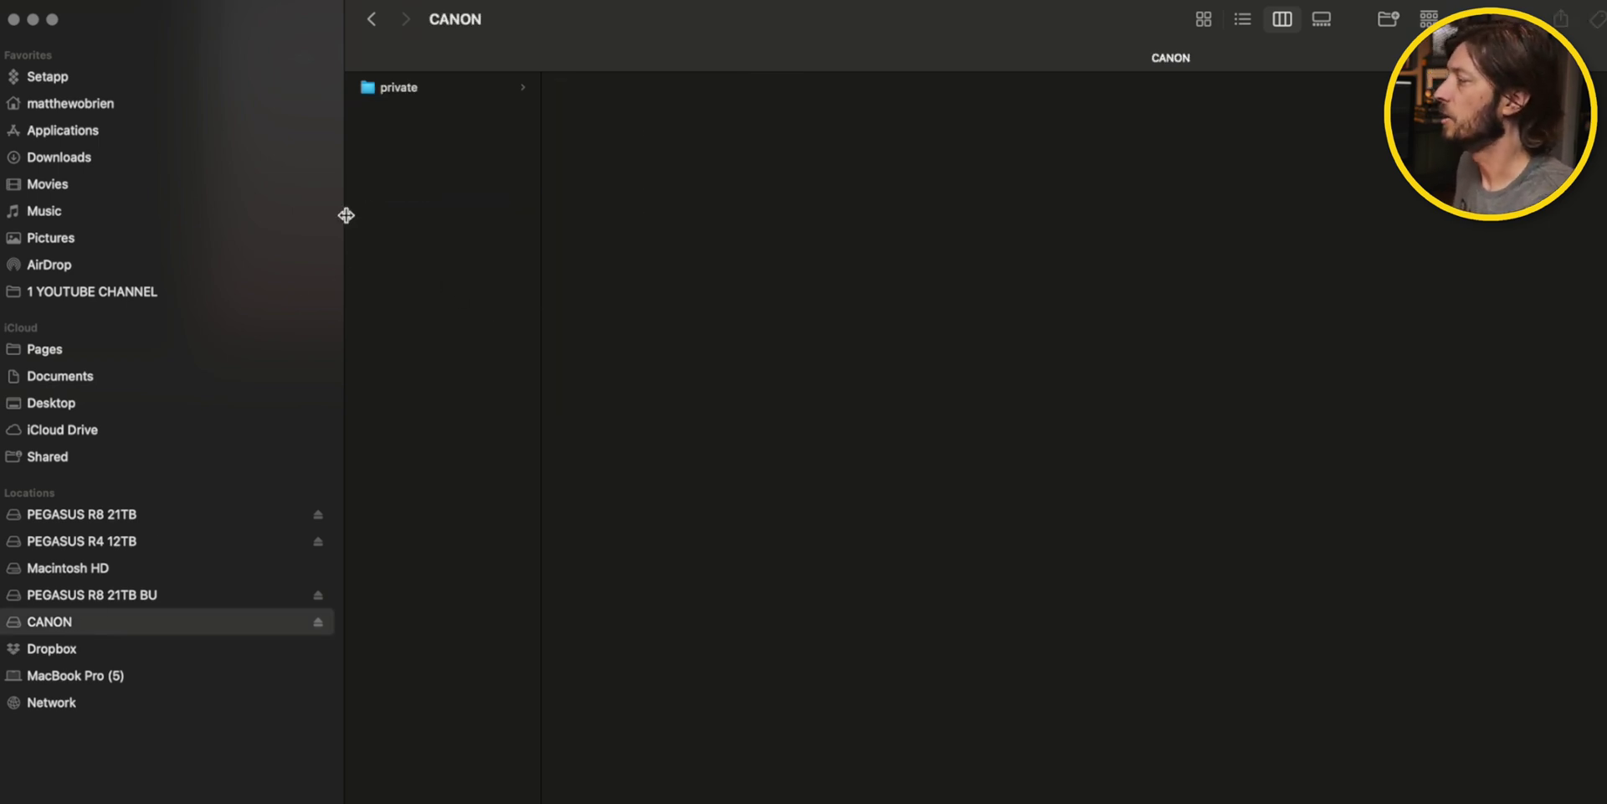
pyautogui.click(410, 87)
pyautogui.click(596, 87)
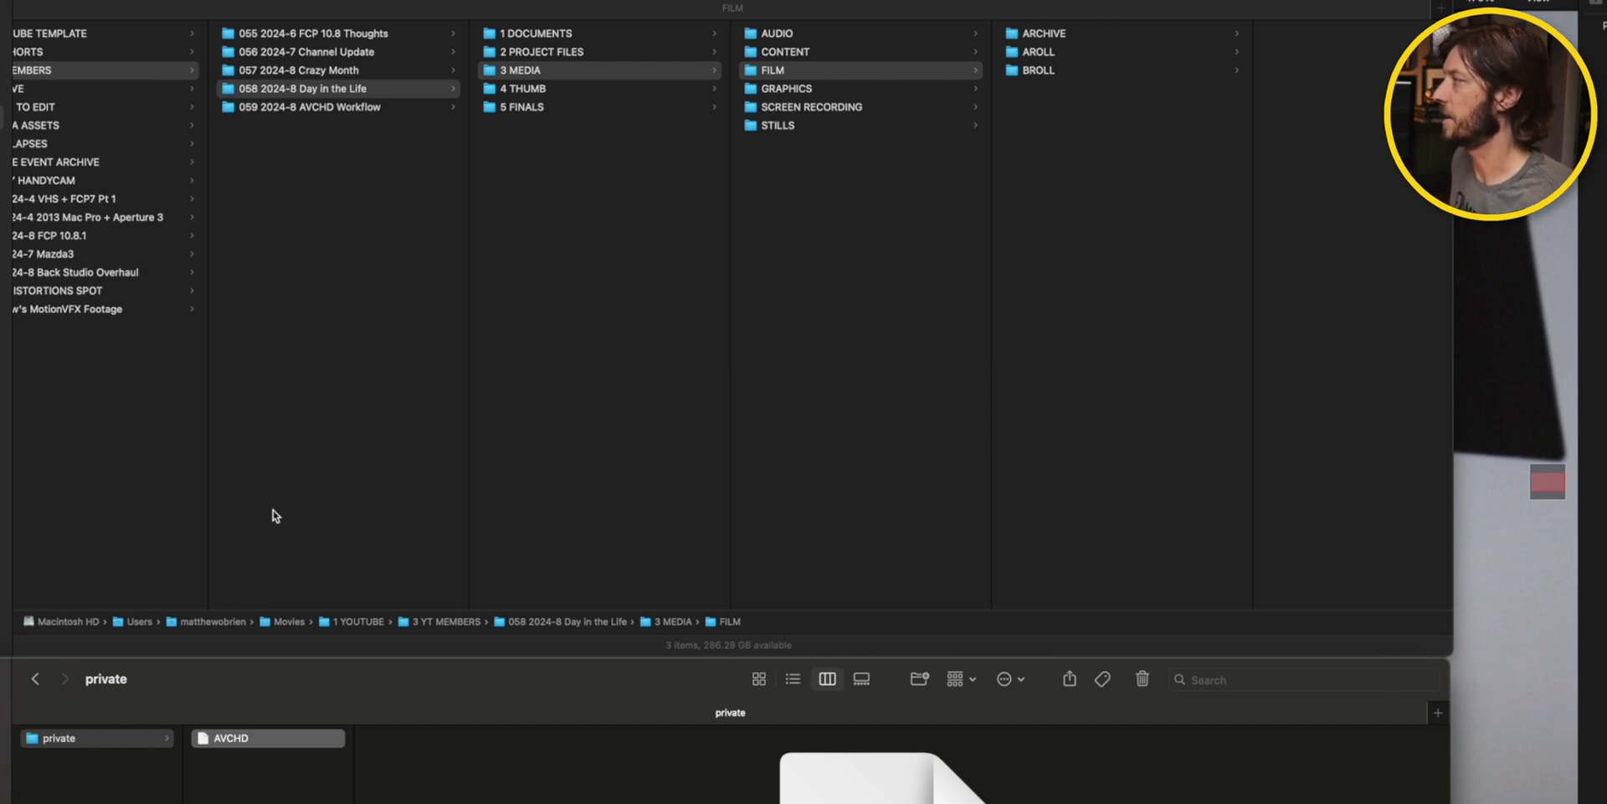
# Navigate to 2 PROJECT FILES > FCPX and select the DAY IN THE LIFE library
pyautogui.click(578, 52)
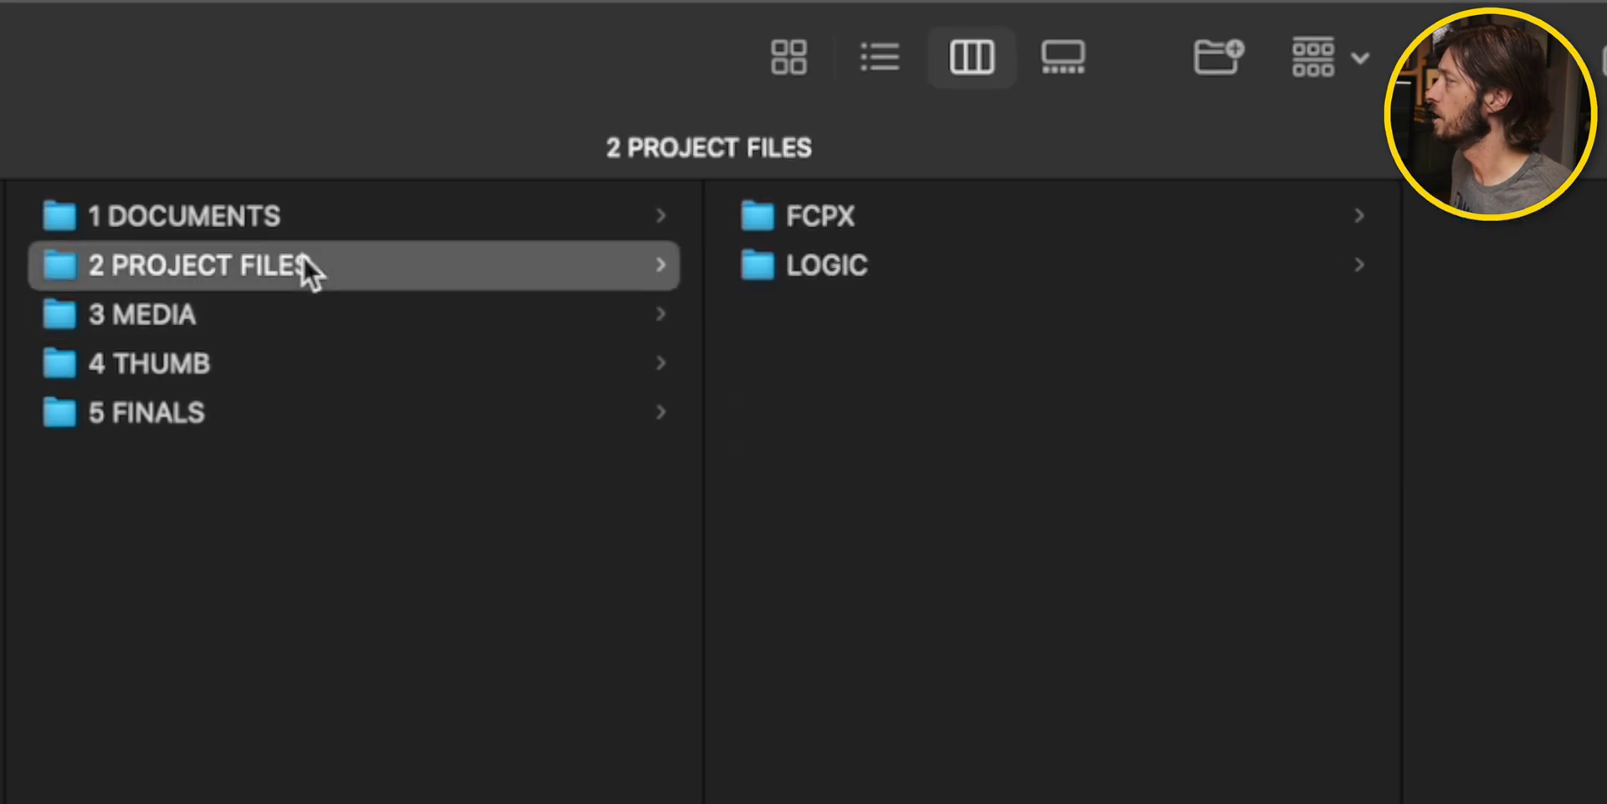
pyautogui.click(879, 216)
pyautogui.click(1364, 264)
# Open and update DAY IN THE LIFE, expand 1 PROJECT to 4 STILLS, then select 2 FOOTAGE
pyautogui.doubleClick(794, 264)
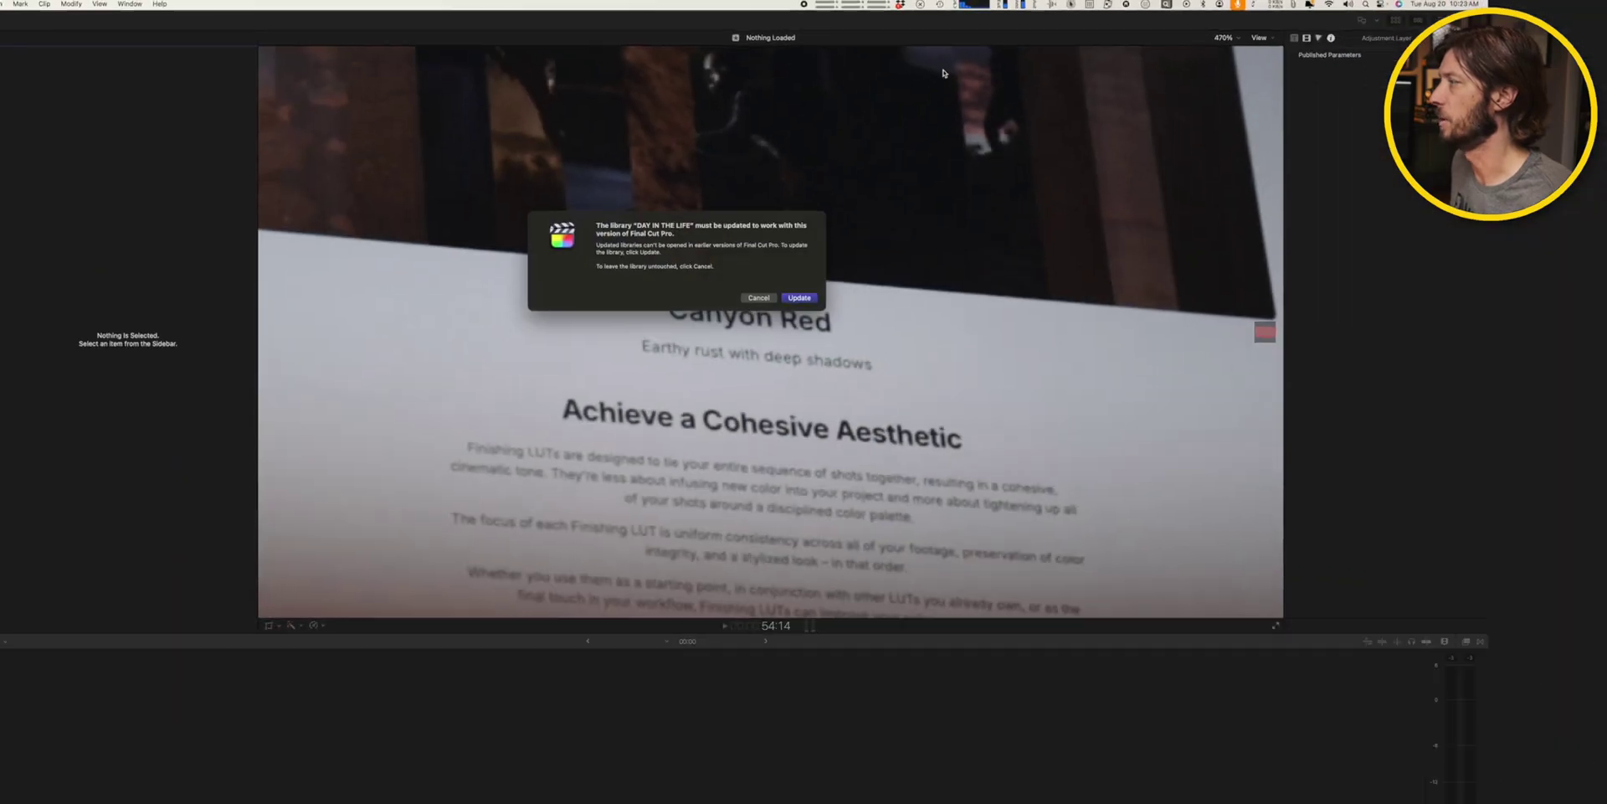
pyautogui.click(821, 265)
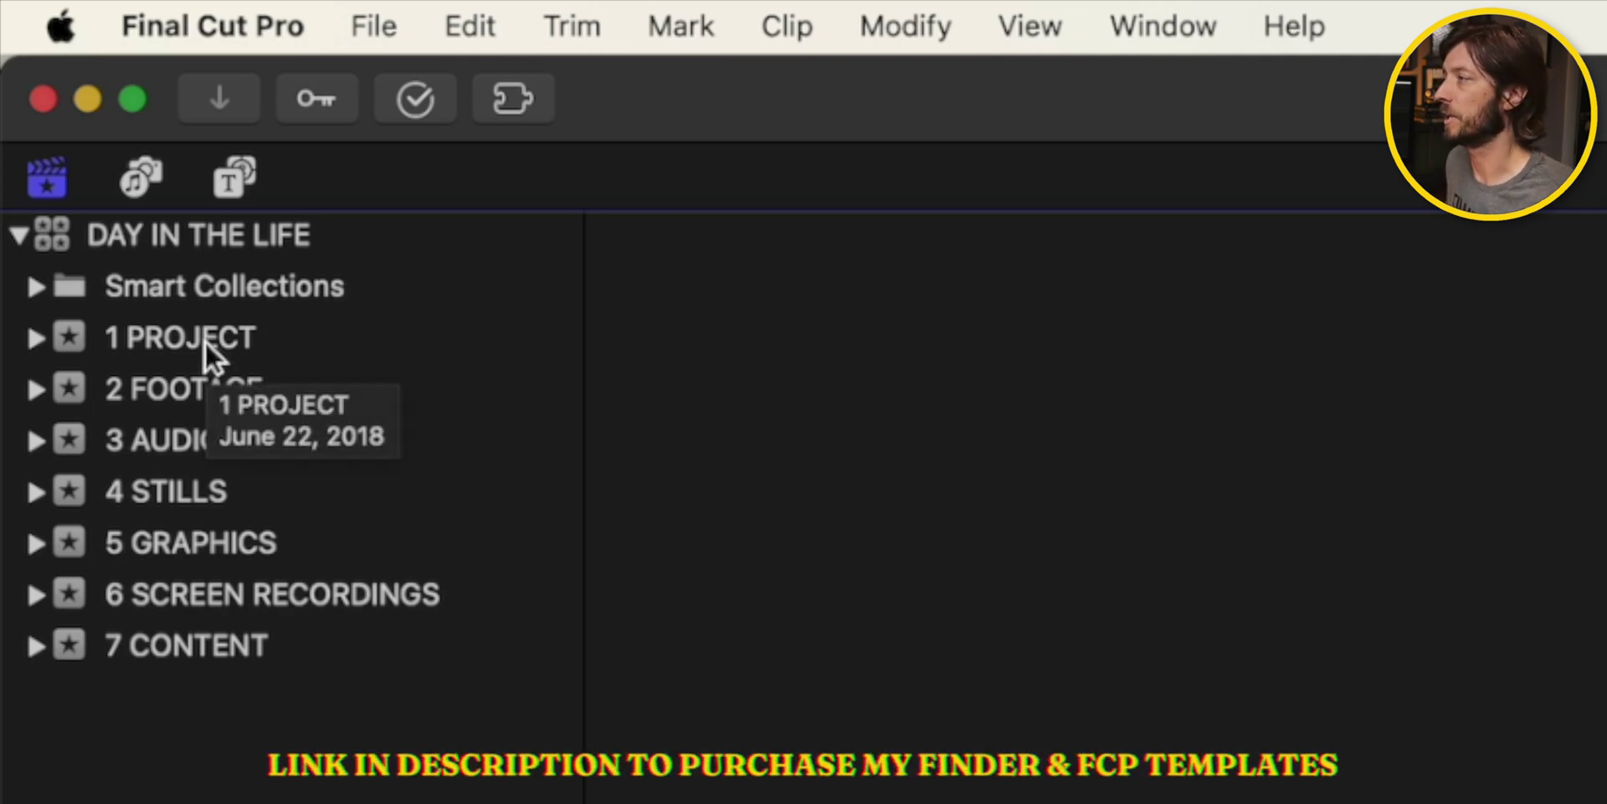
pyautogui.click(37, 339)
pyautogui.click(17, 323)
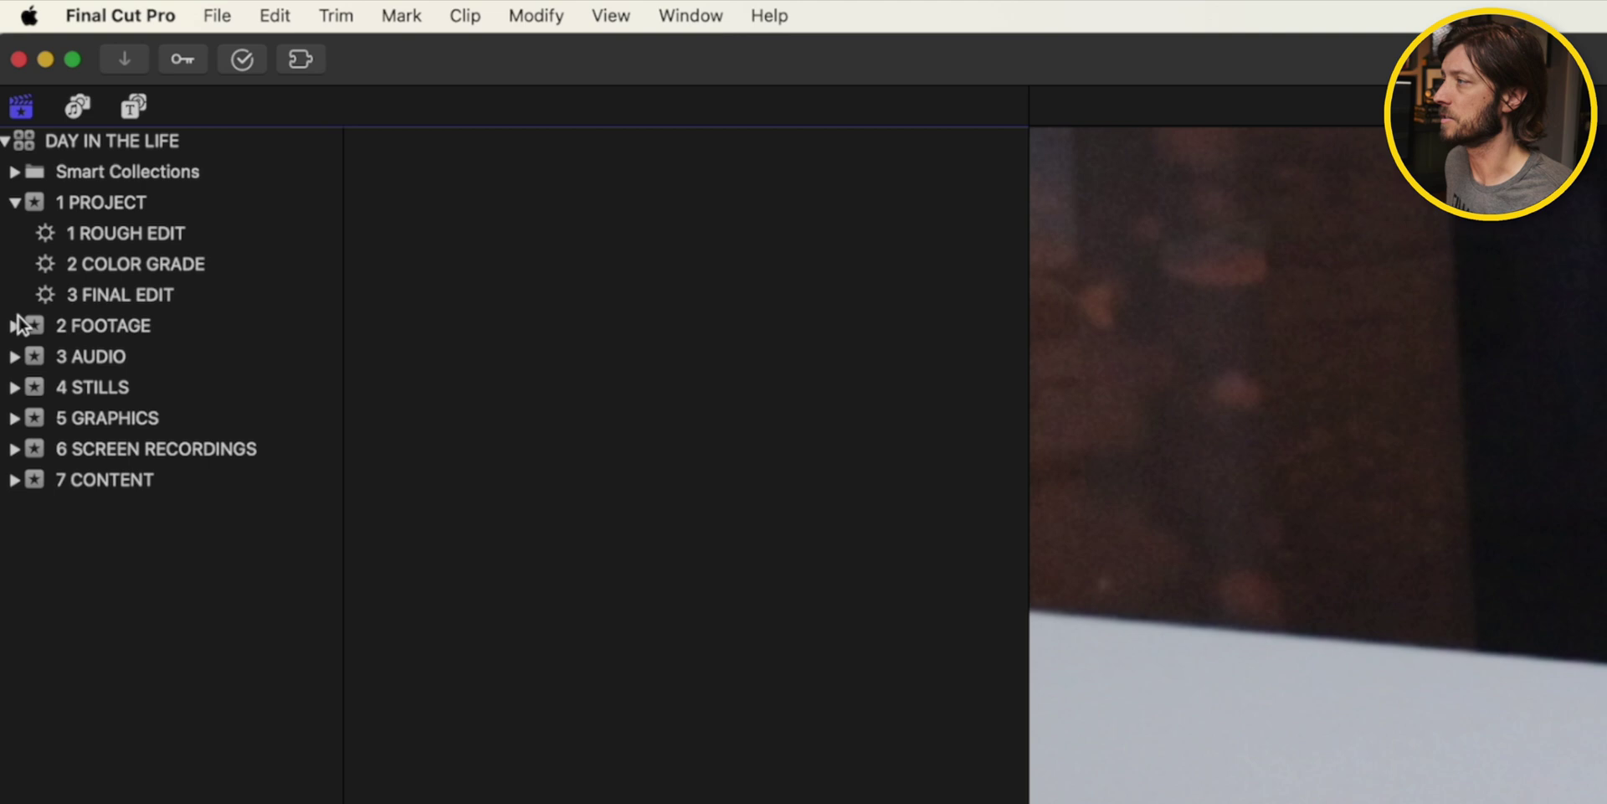
pyautogui.click(15, 418)
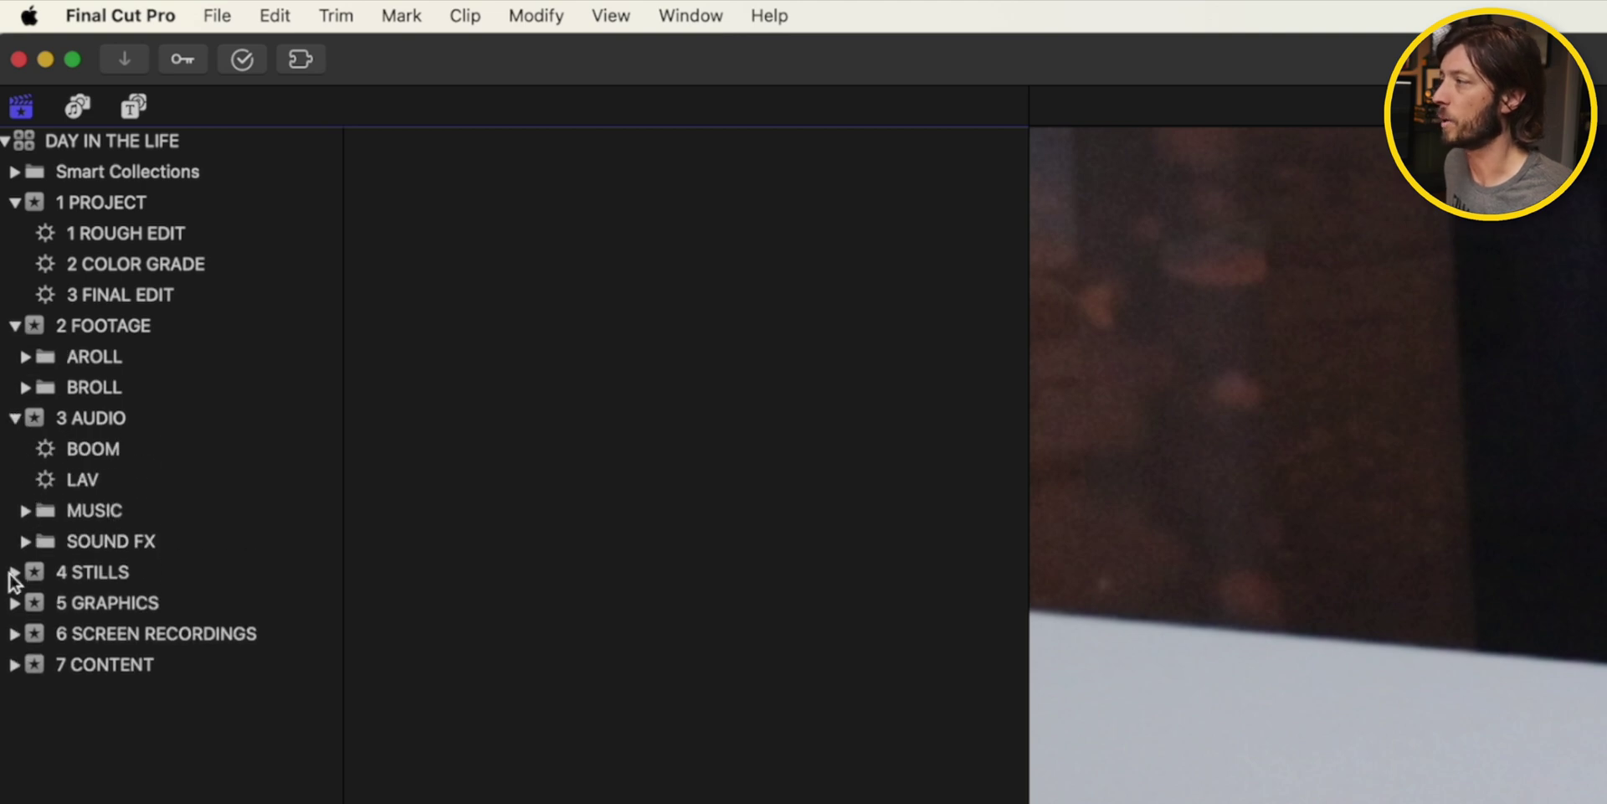
pyautogui.click(13, 572)
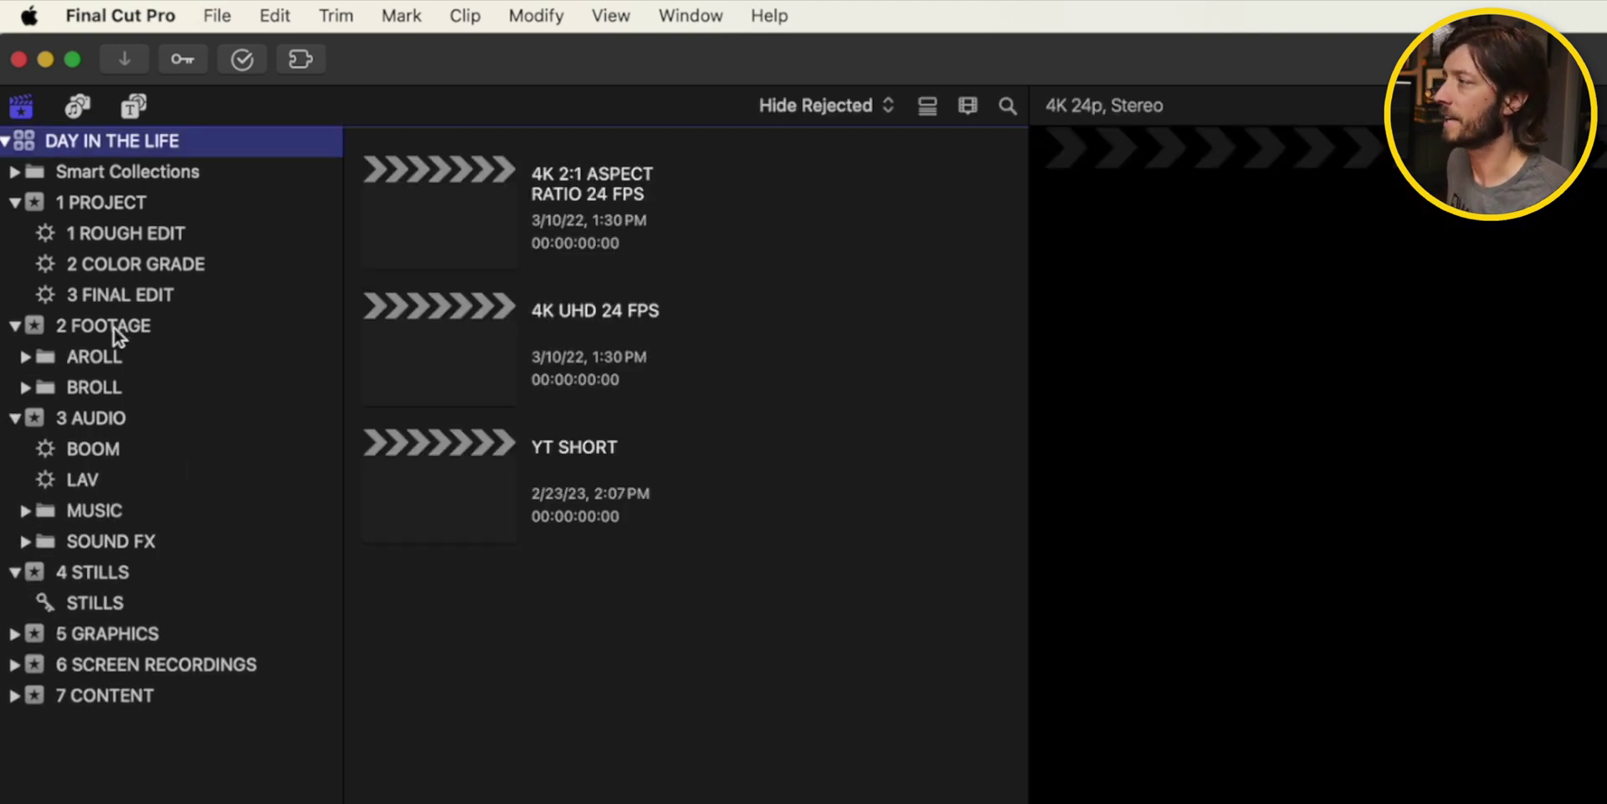
pyautogui.click(113, 326)
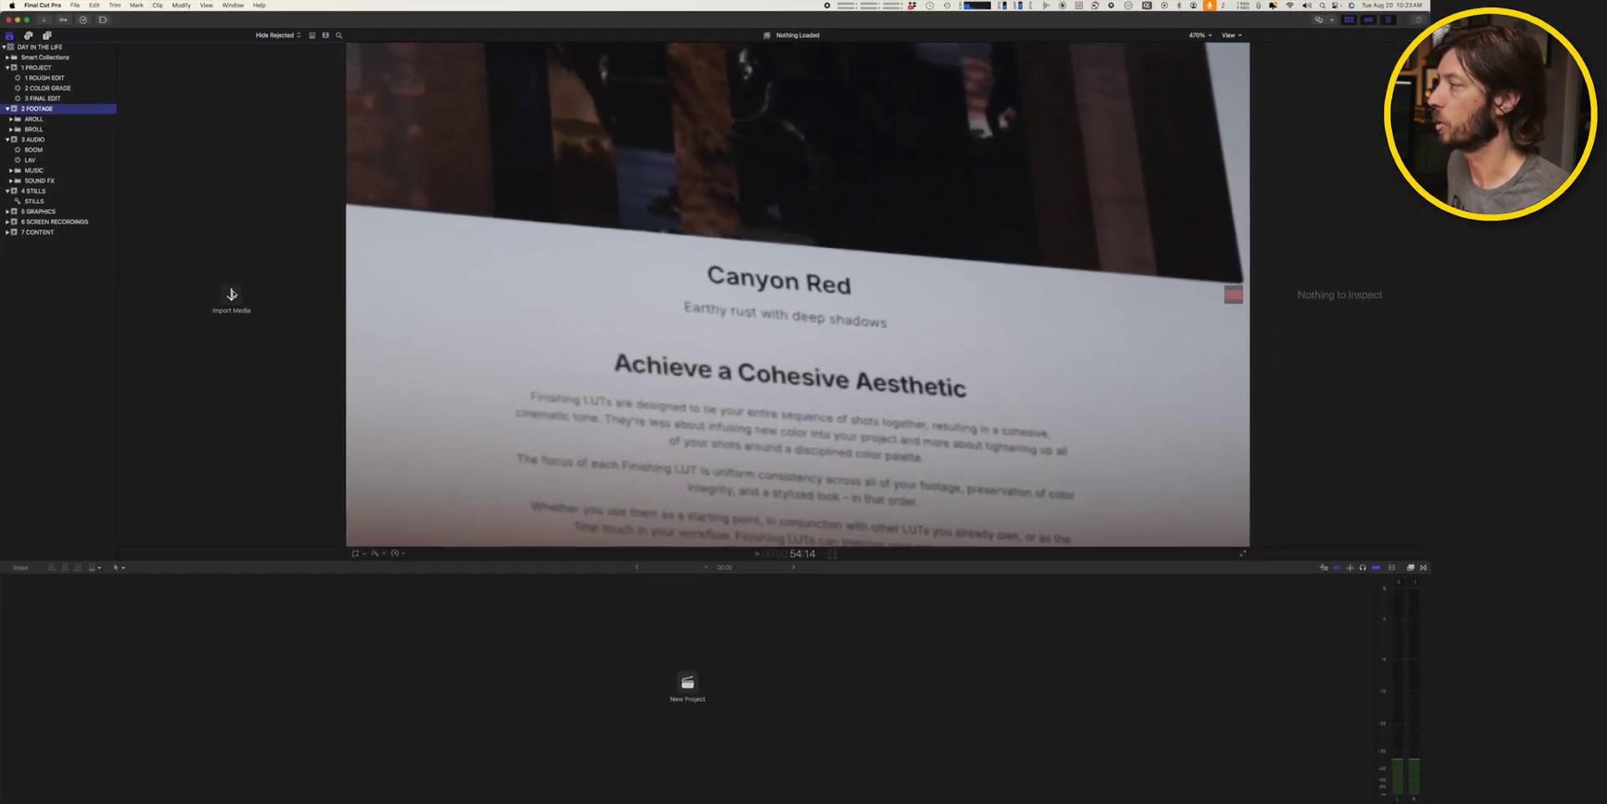
# In Media Import, select CANON's Clip #6 through Clip #12 for the 2 FOOTAGE event
pyautogui.click(232, 294)
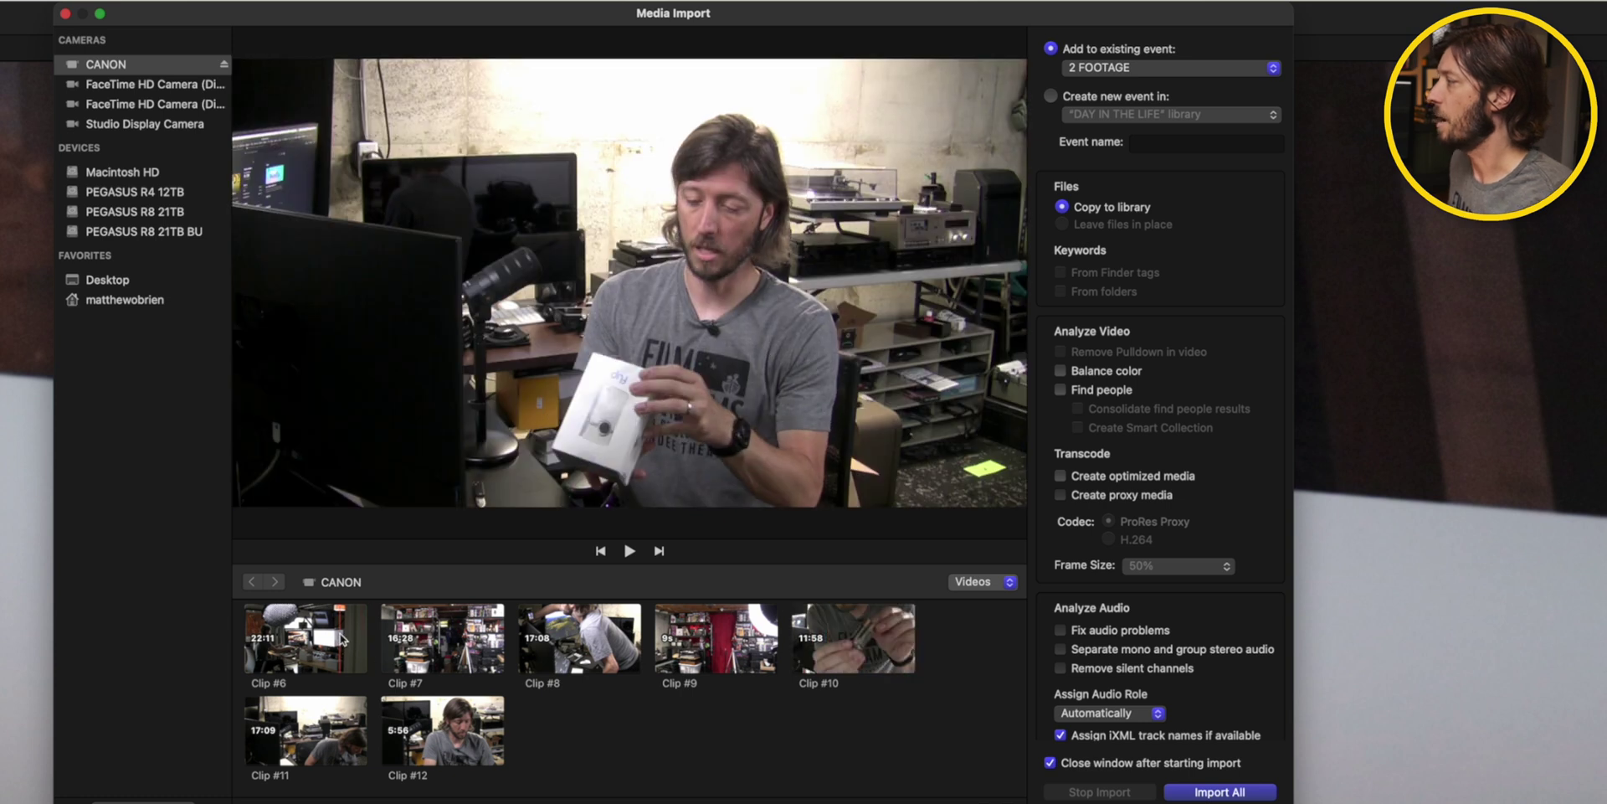
pyautogui.click(342, 641)
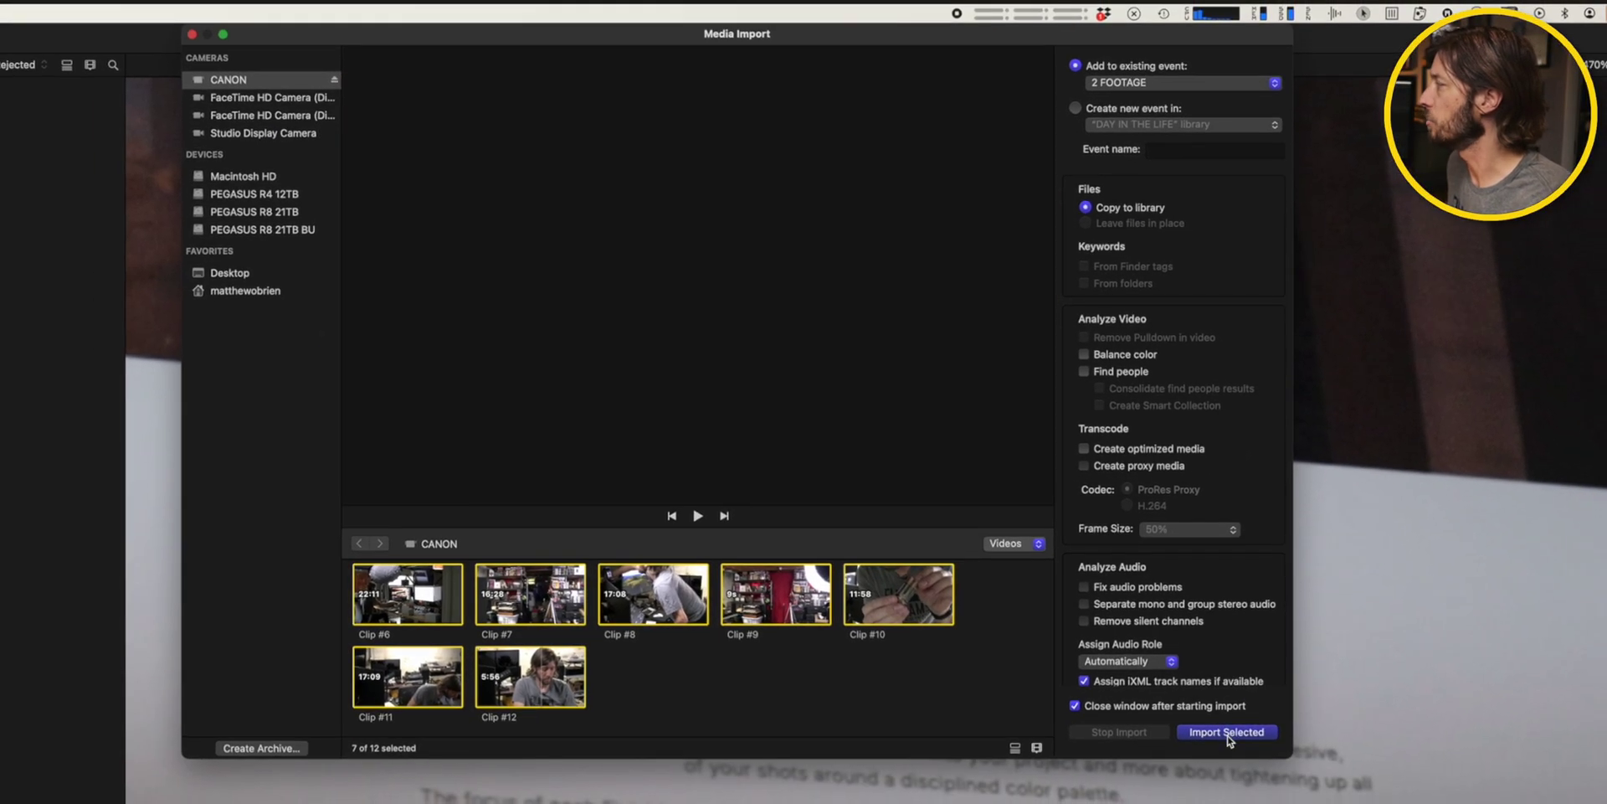
# Import the selected clips into 2 FOOTAGE and show per-clip progress in Background Tasks
pyautogui.click(1220, 791)
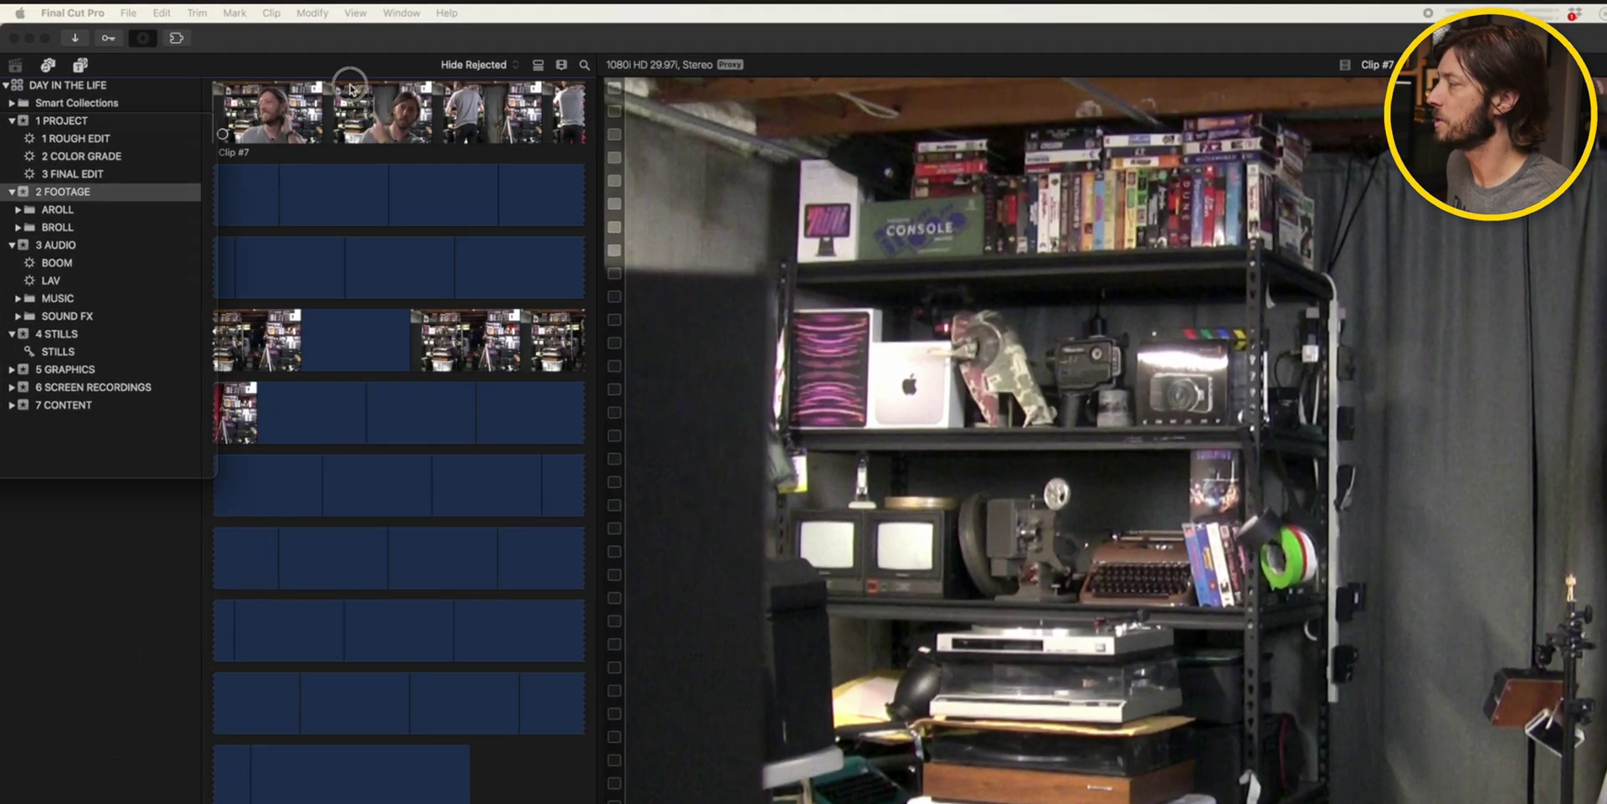
pyautogui.click(134, 37)
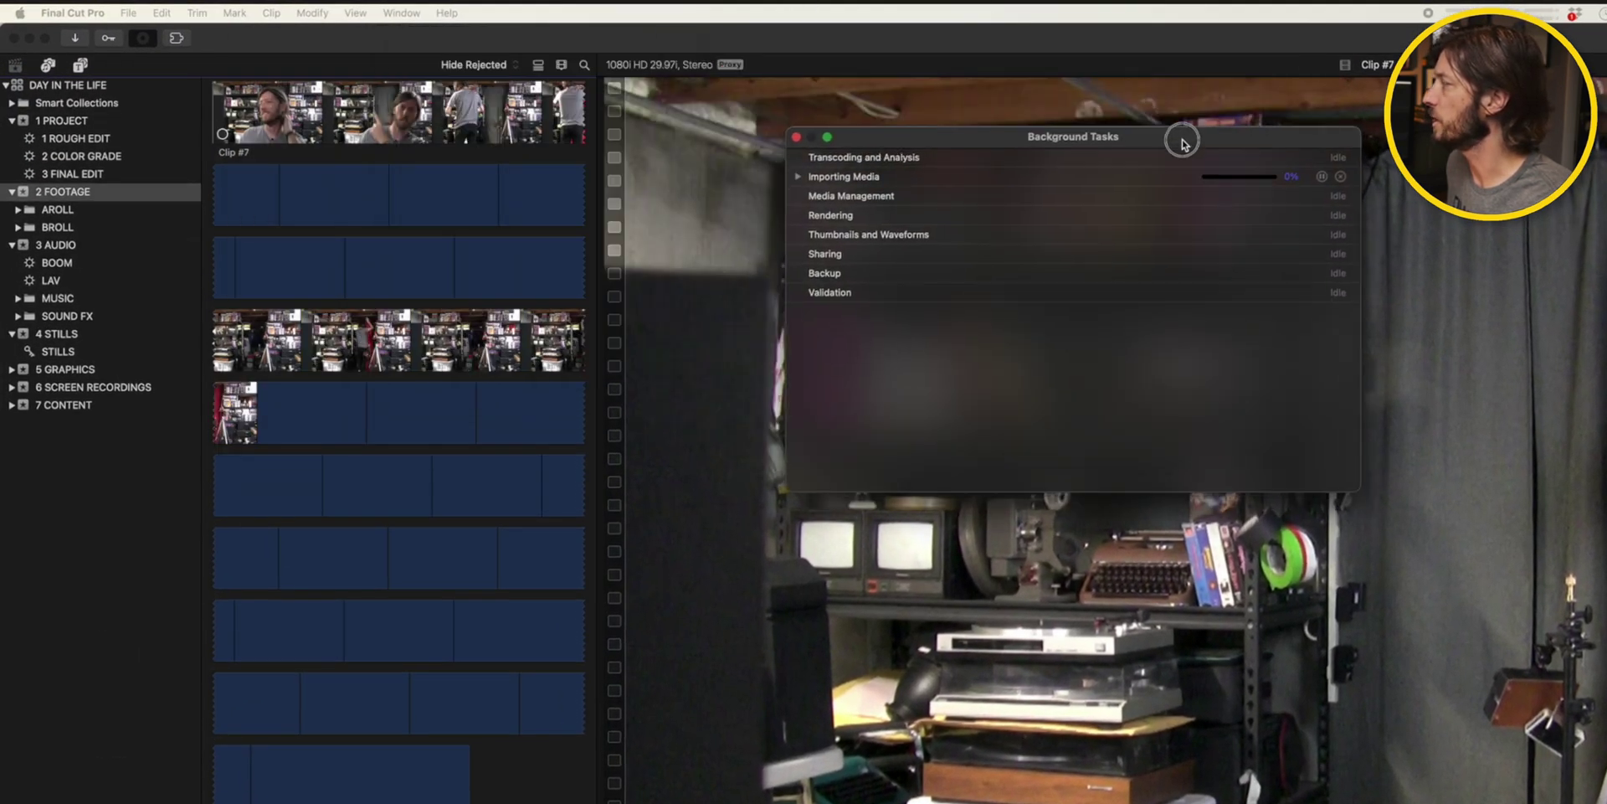
pyautogui.moveTo(1183, 144); pyautogui.dragTo(1273, 146)
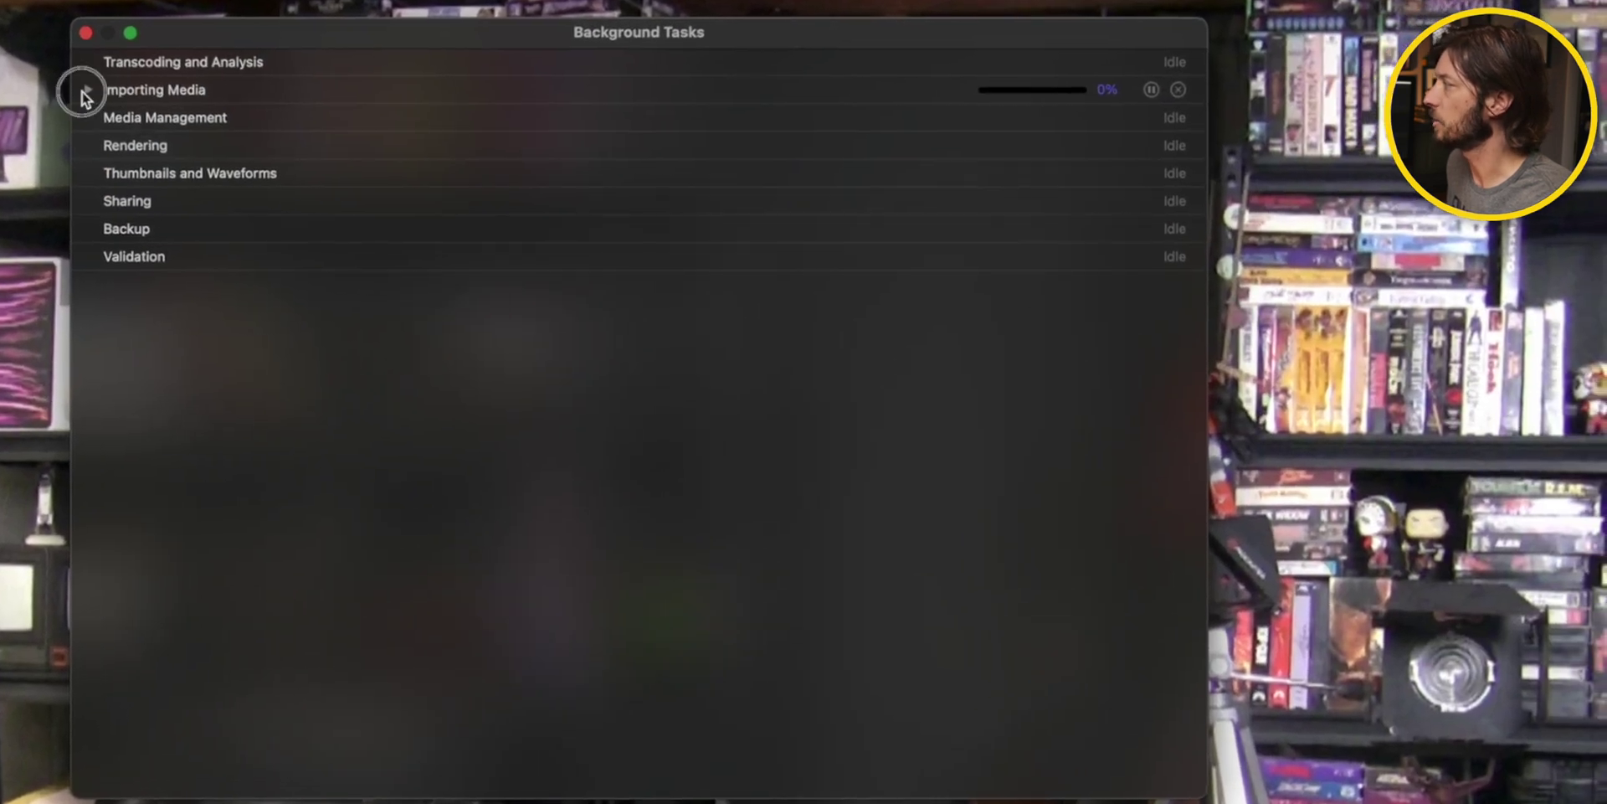
pyautogui.click(202, 104)
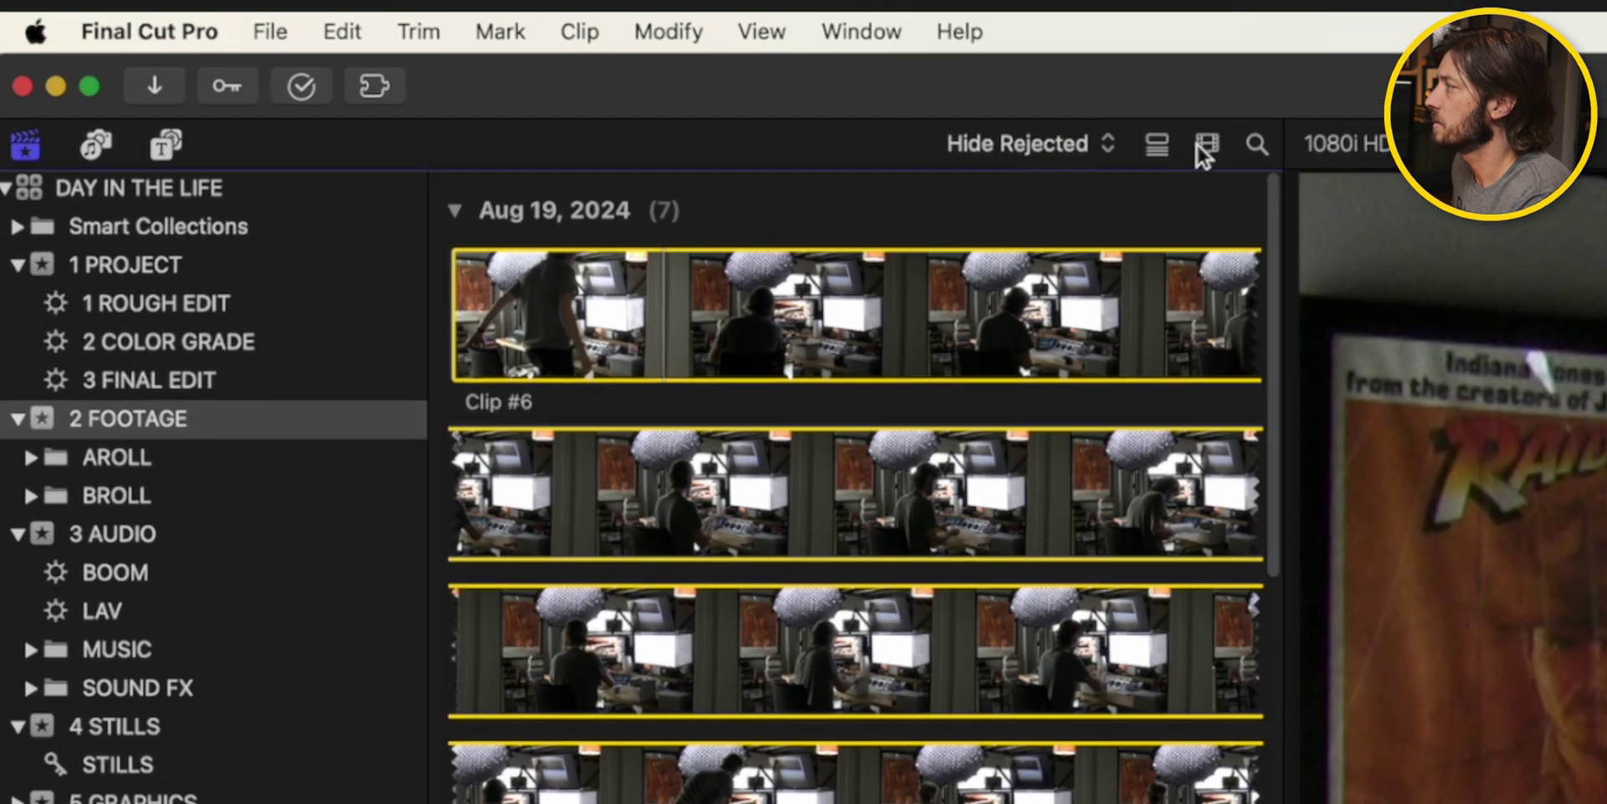
# Drag the clip appearance duration slider to All so each clip shows one thumbnail
pyautogui.click(1082, 128)
pyautogui.moveTo(1100, 251); pyautogui.dragTo(875, 268)
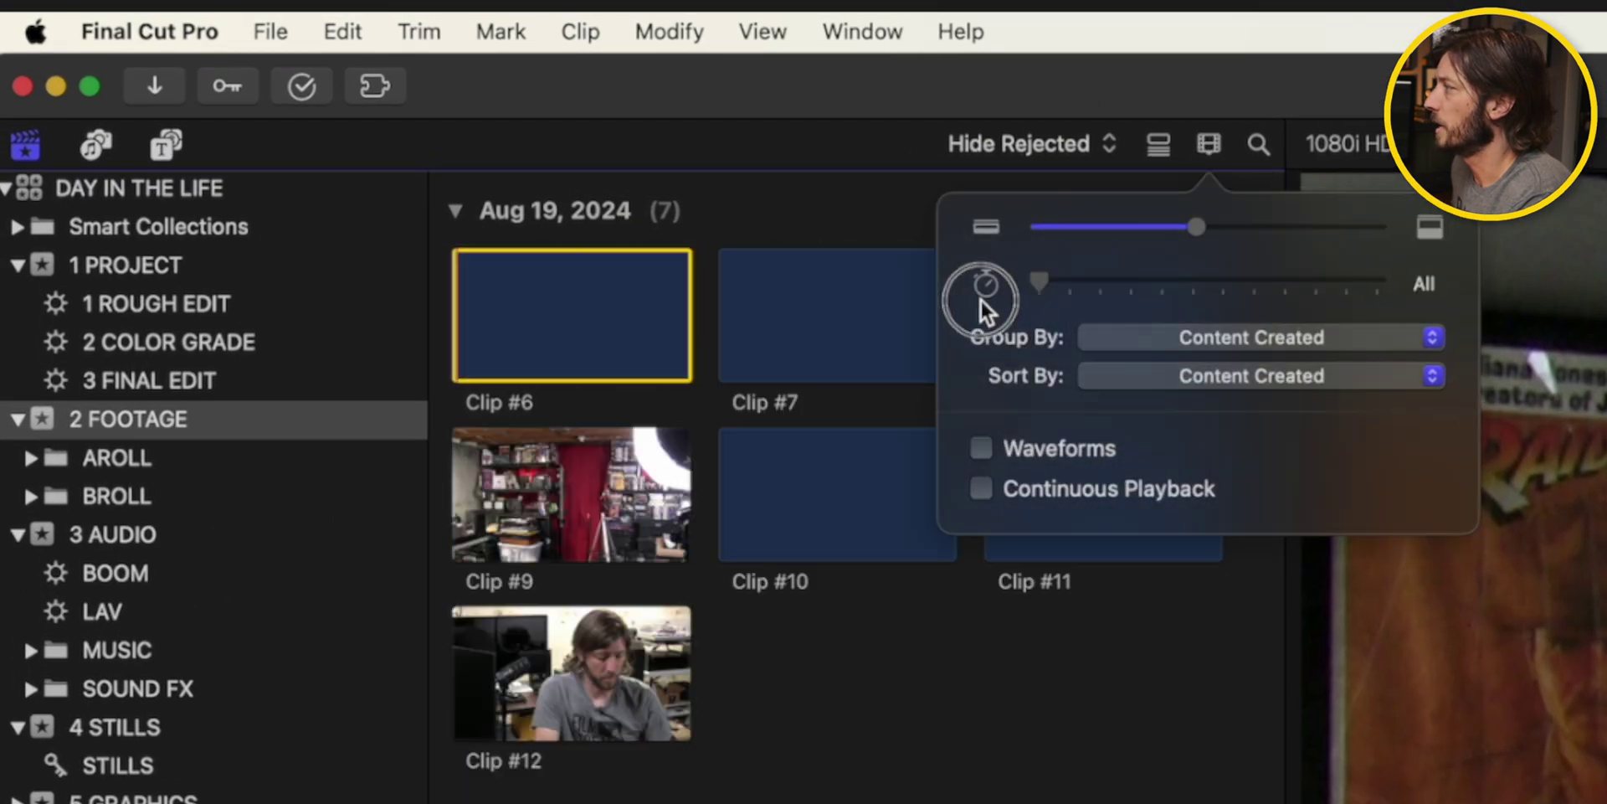
pyautogui.click(853, 771)
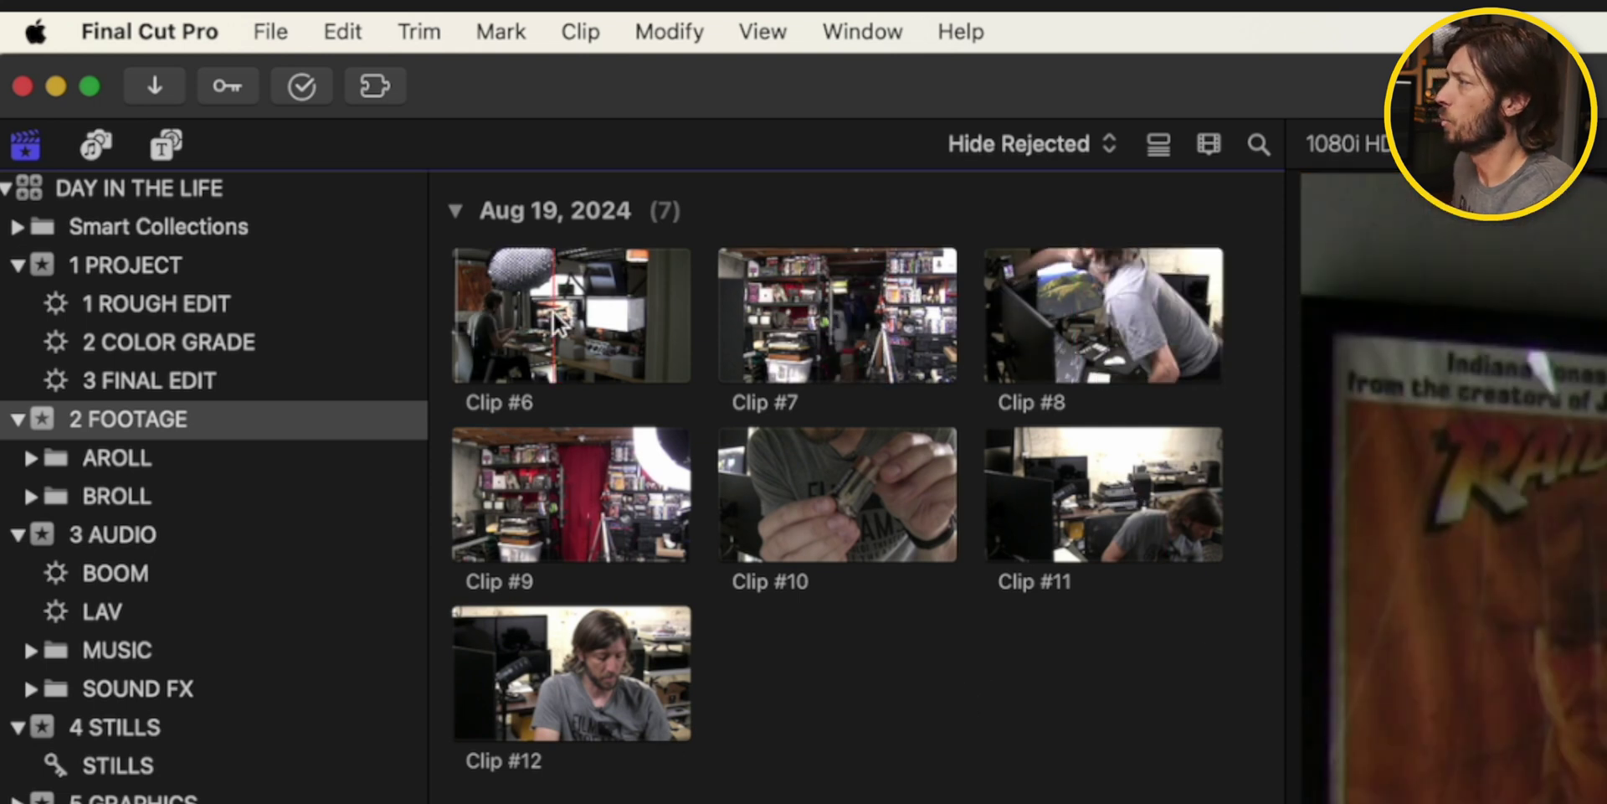
# Select all seven clips, Clip #6 through Clip #12, and bring up their context menu
pyautogui.click(553, 310)
pyautogui.keyDown('shift'); pyautogui.click(591, 684); pyautogui.keyUp('shift')
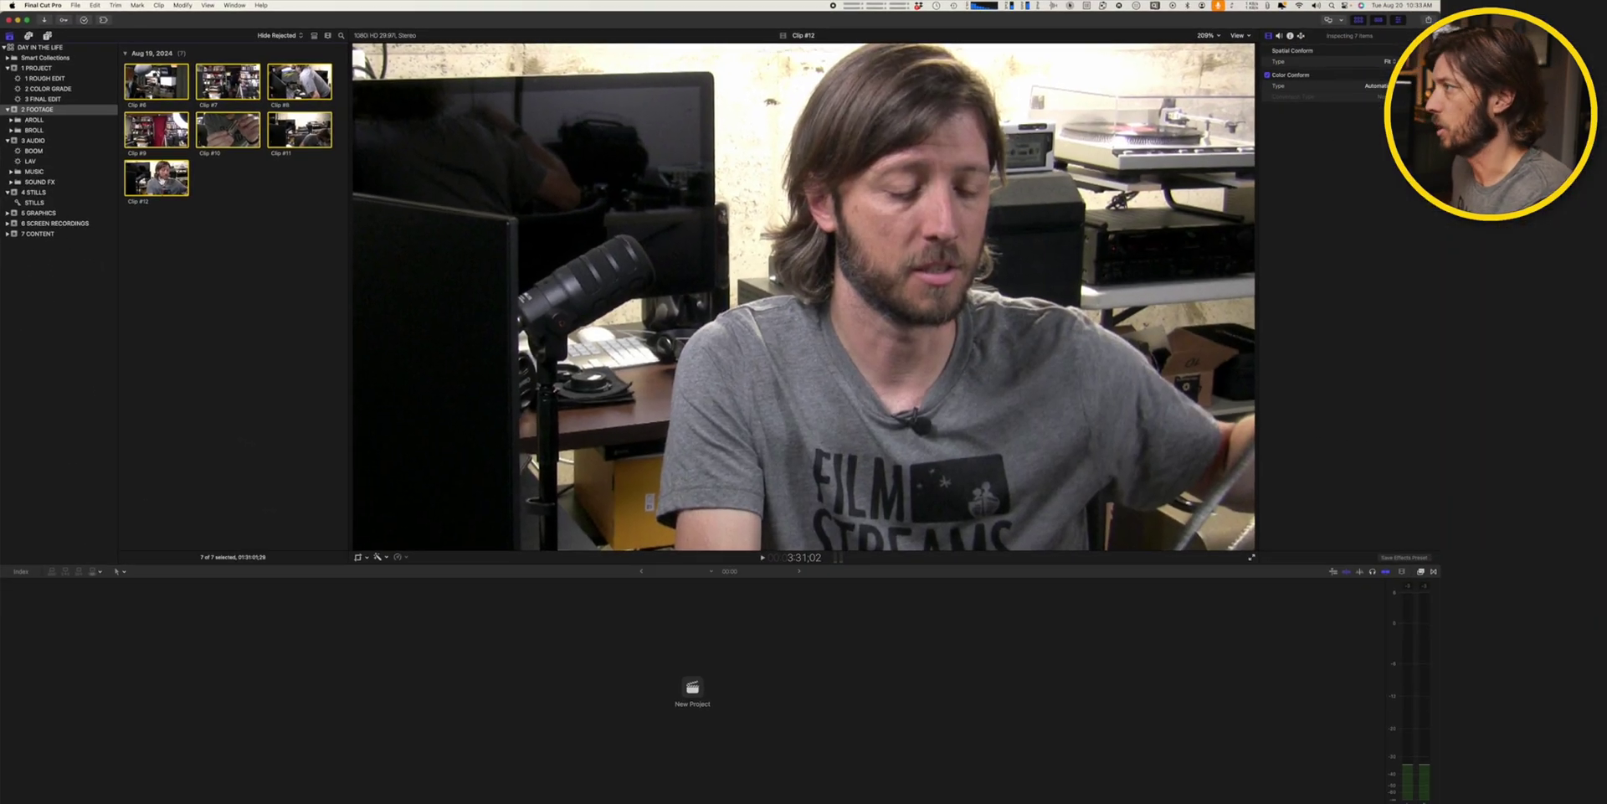
pyautogui.rightClick(163, 181)
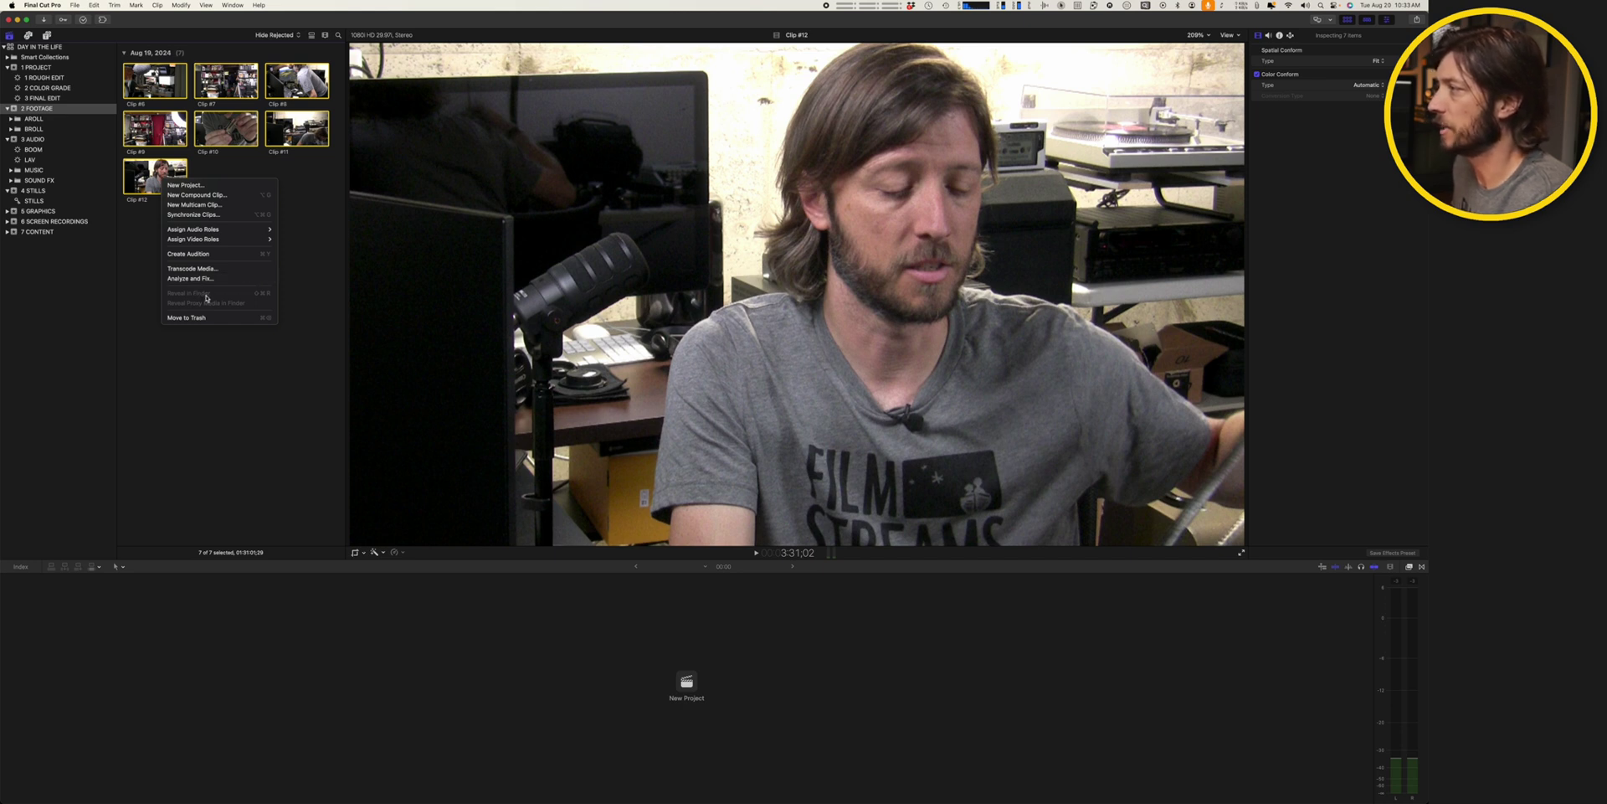
# Switch to Finder and show the DAY IN THE LIFE library's package contents
pyautogui.click(151, 256)
pyautogui.press('super+Tab')
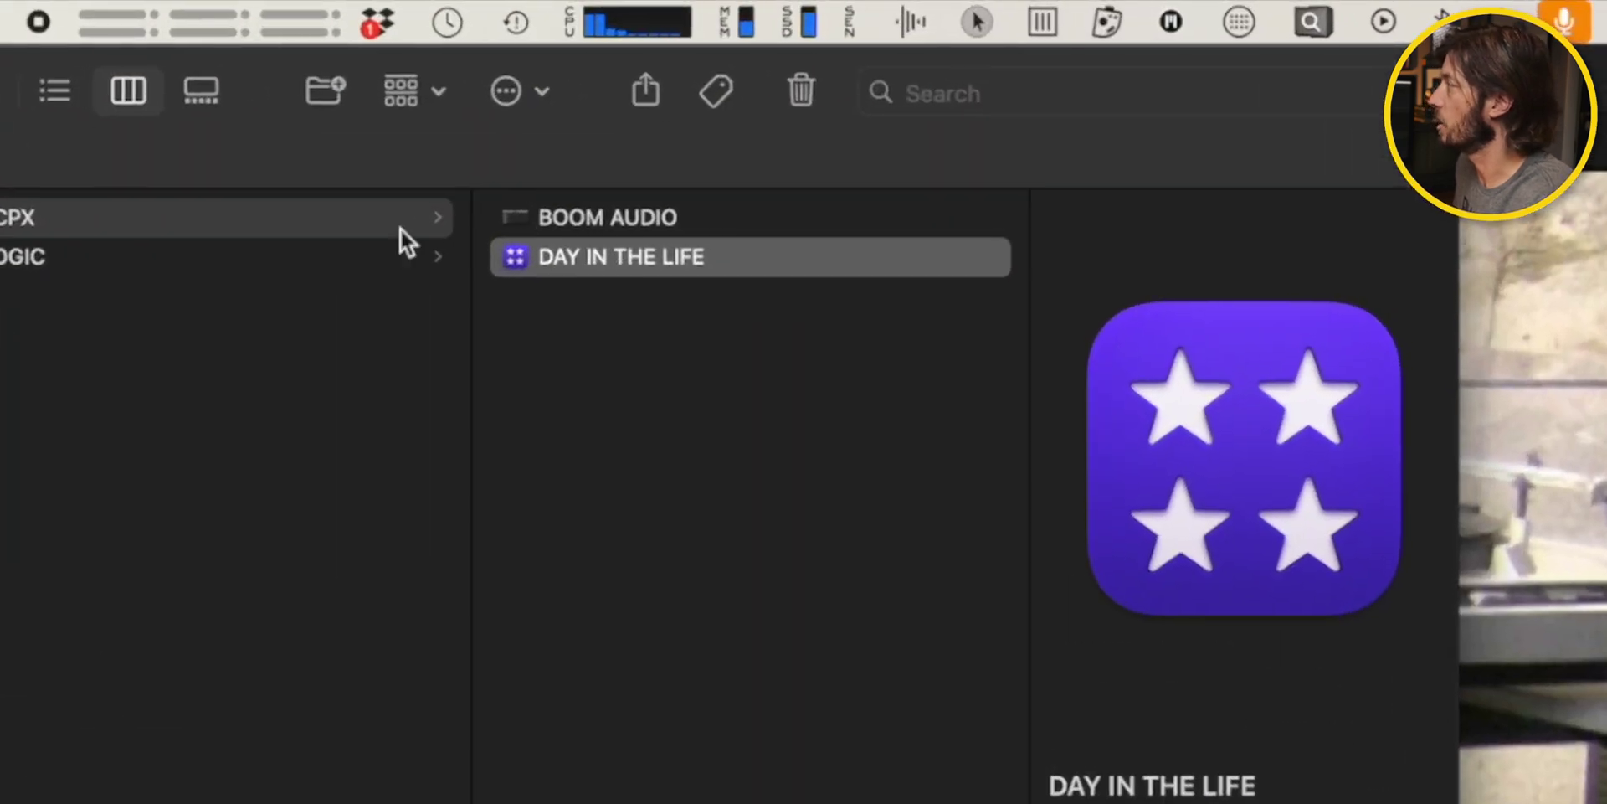
pyautogui.rightClick(595, 258)
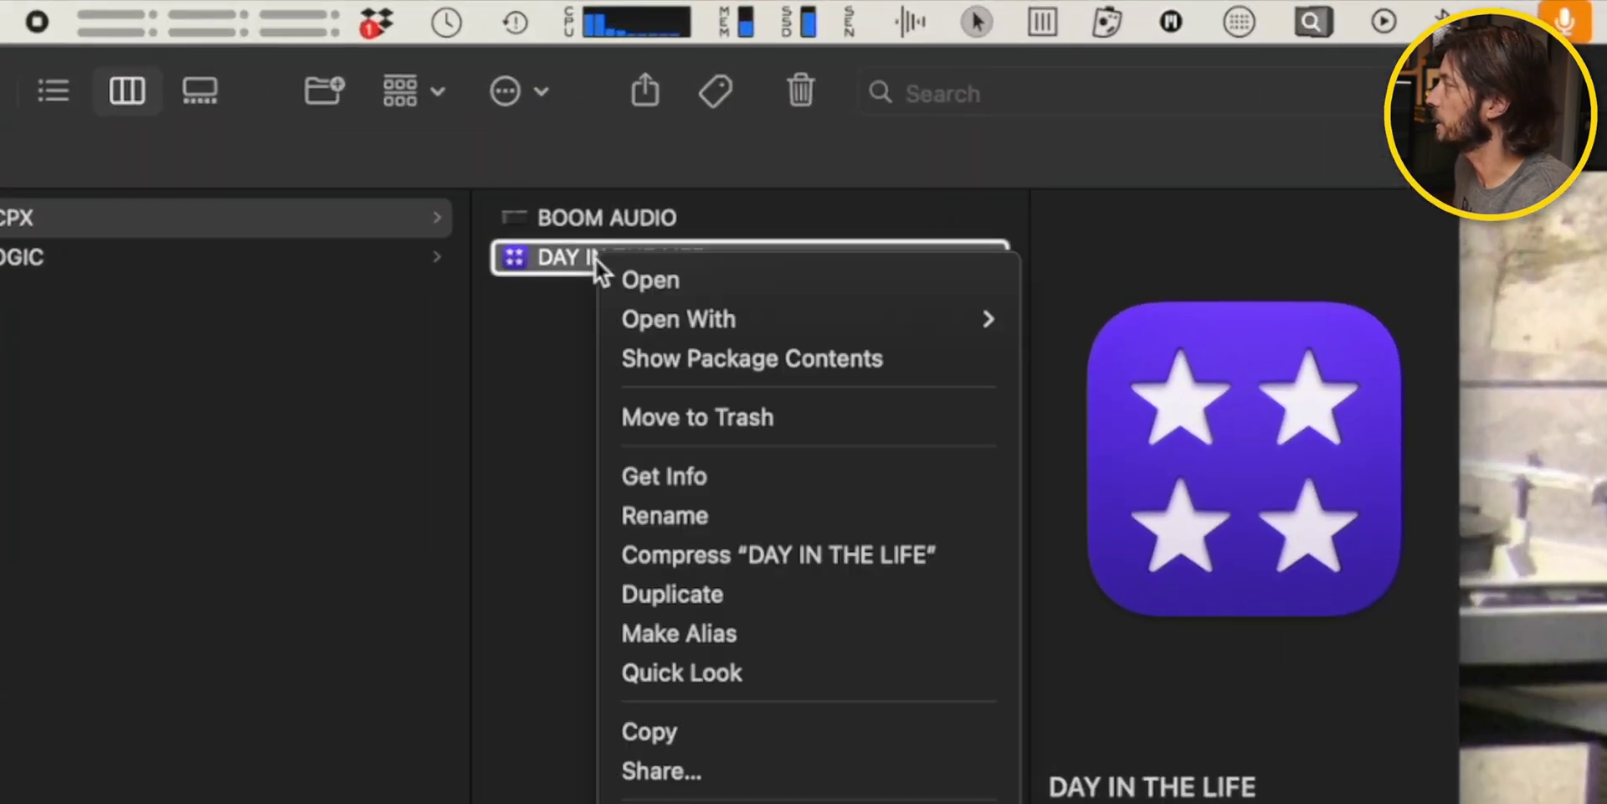
pyautogui.click(646, 345)
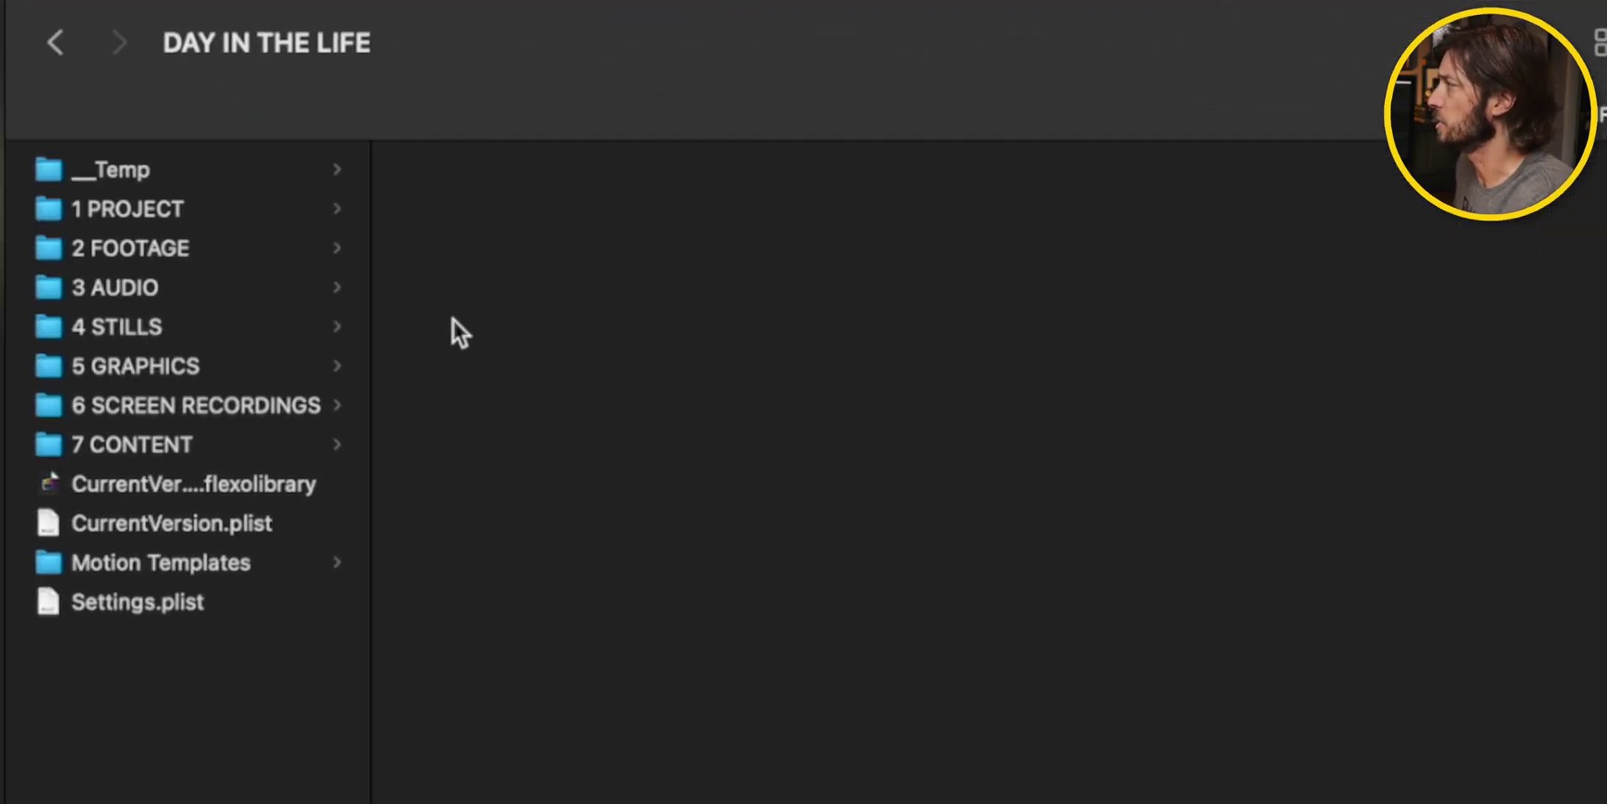
# Open 2 FOOTAGE > Original Media and preview Clip #6.mov through Clip #10.mov
pyautogui.click(127, 253)
pyautogui.click(426, 205)
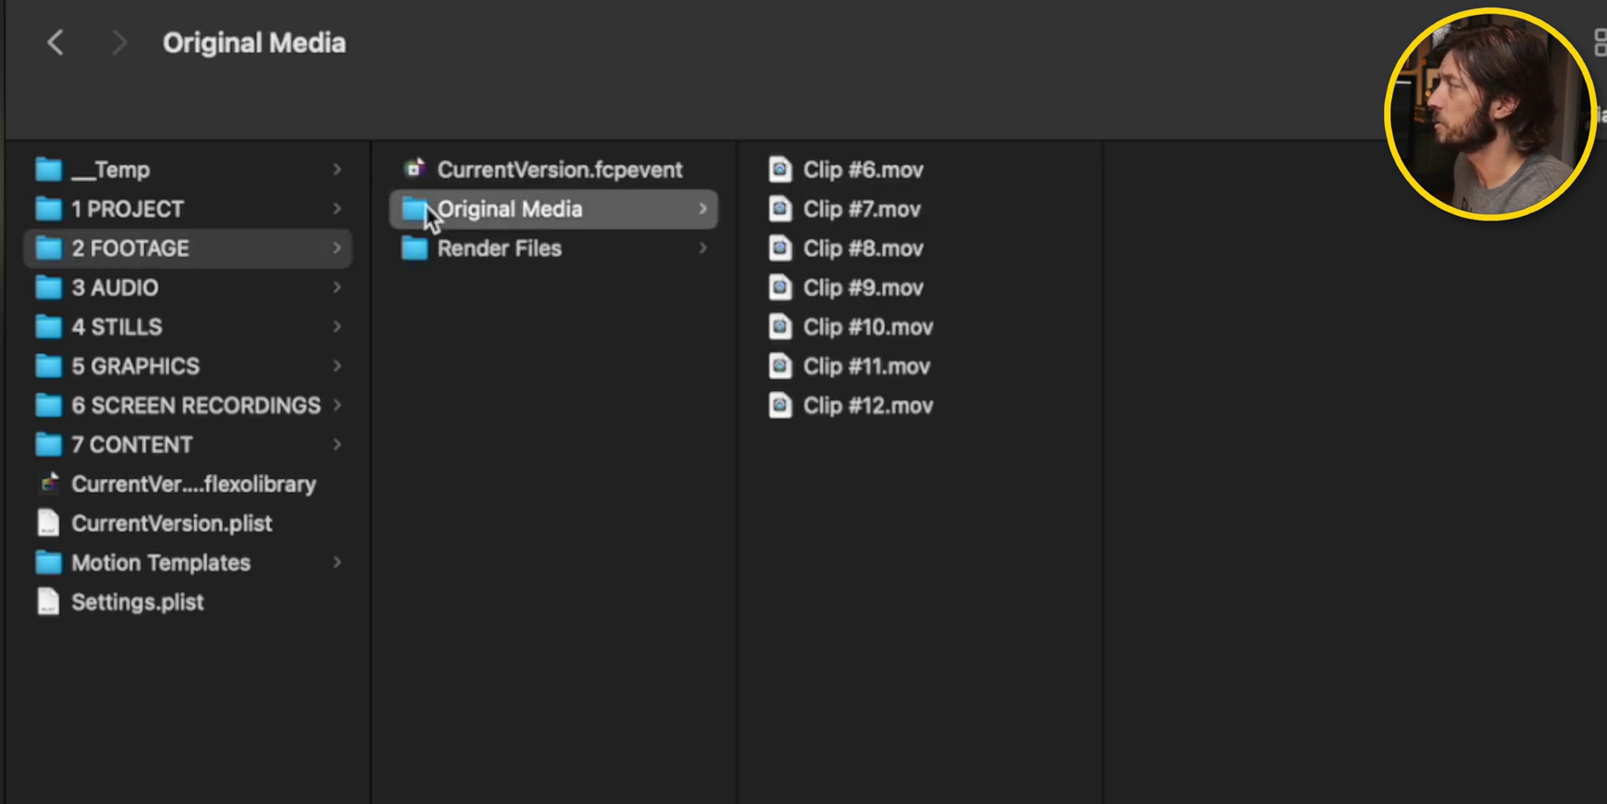
pyautogui.click(891, 159)
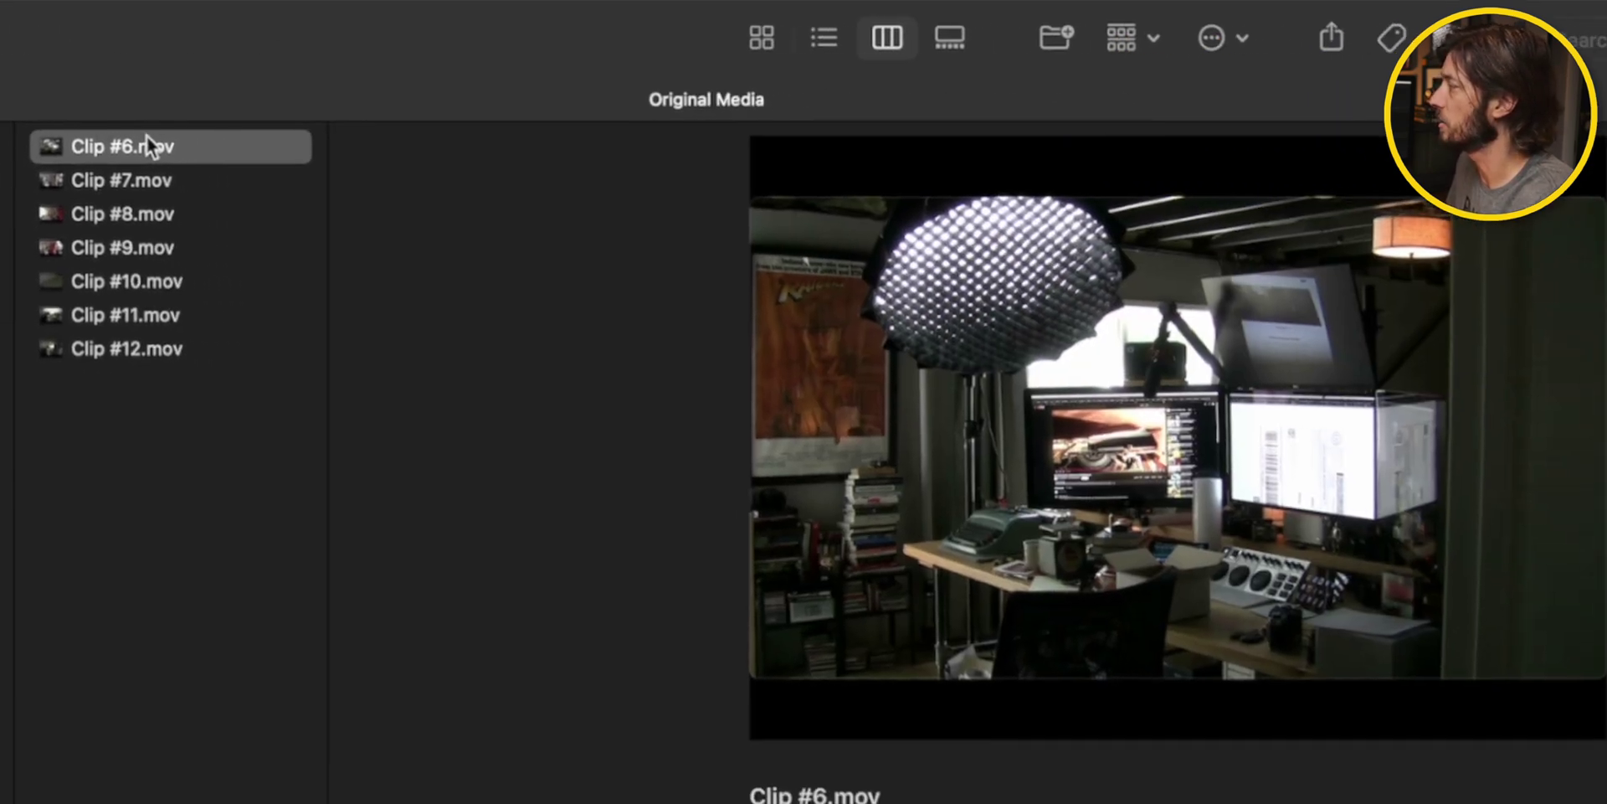
pyautogui.press('Down')
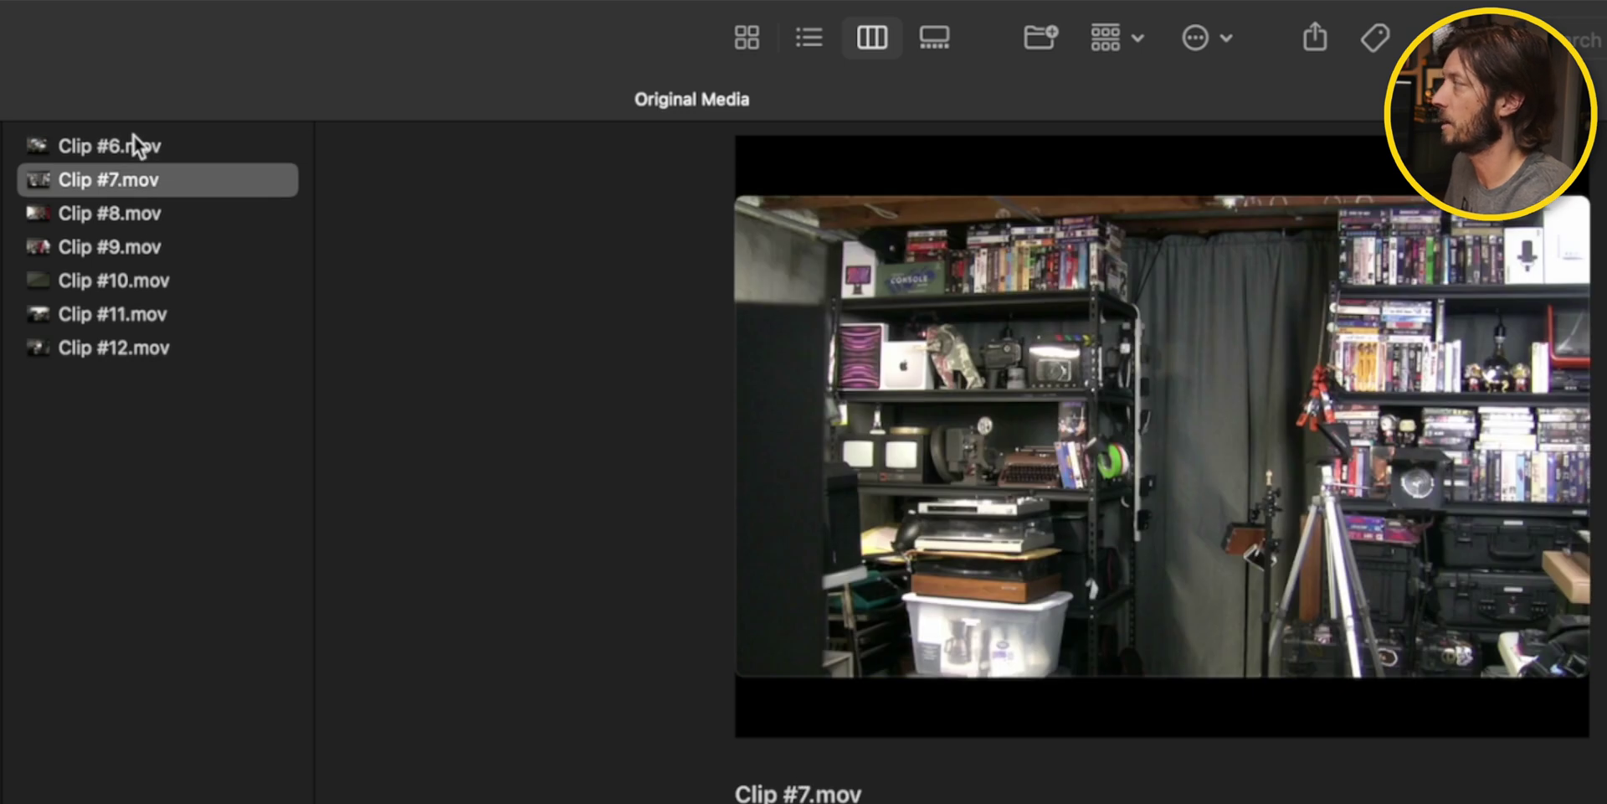
pyautogui.press('Down')
pyautogui.press('Down')
pyautogui.press('Down')
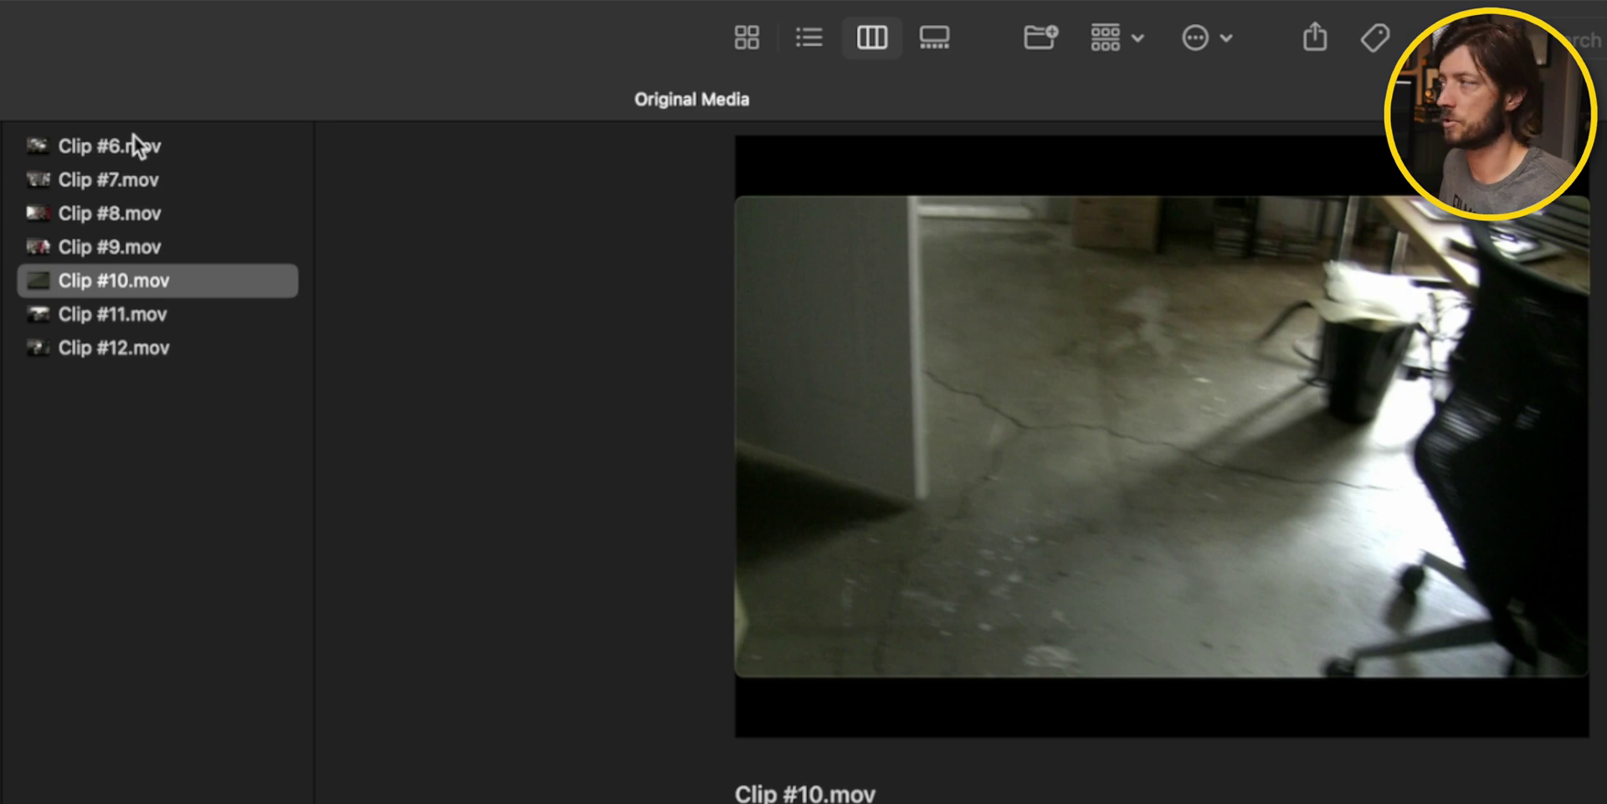
# Preview Clip #11.mov and Clip #12.mov, then clear the selection
pyautogui.press('Down')
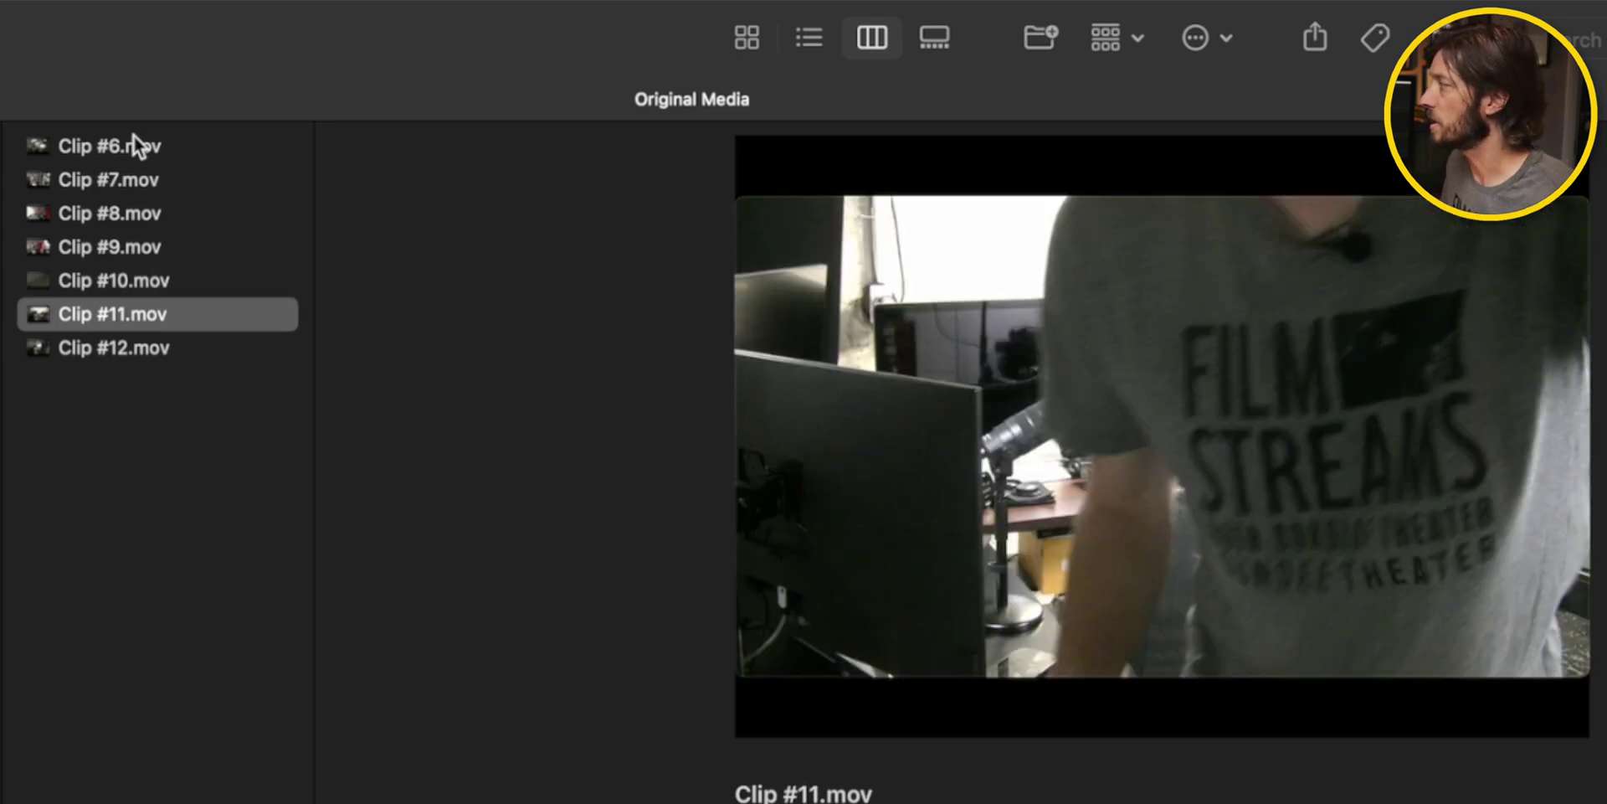
pyautogui.press('Down')
pyautogui.press('Up')
pyautogui.press('Down')
pyautogui.click(137, 520)
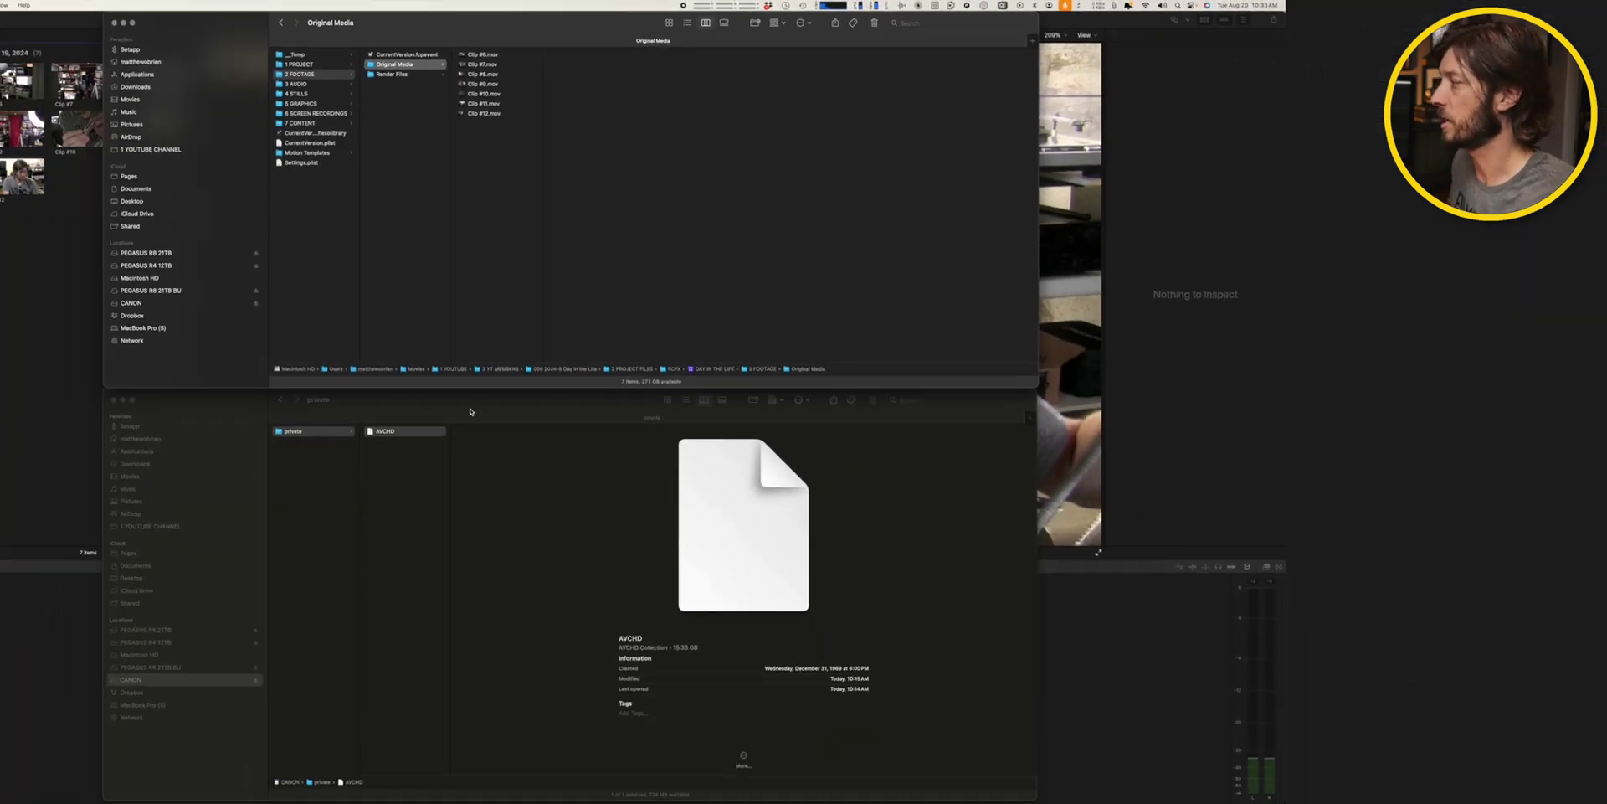
# In the second window, go to Movies > 1 YOUTUBE > 3 YT MEMBERS > 058 project > 3 MEDIA > FILM
pyautogui.click(469, 411)
pyautogui.press('super+bracketleft')
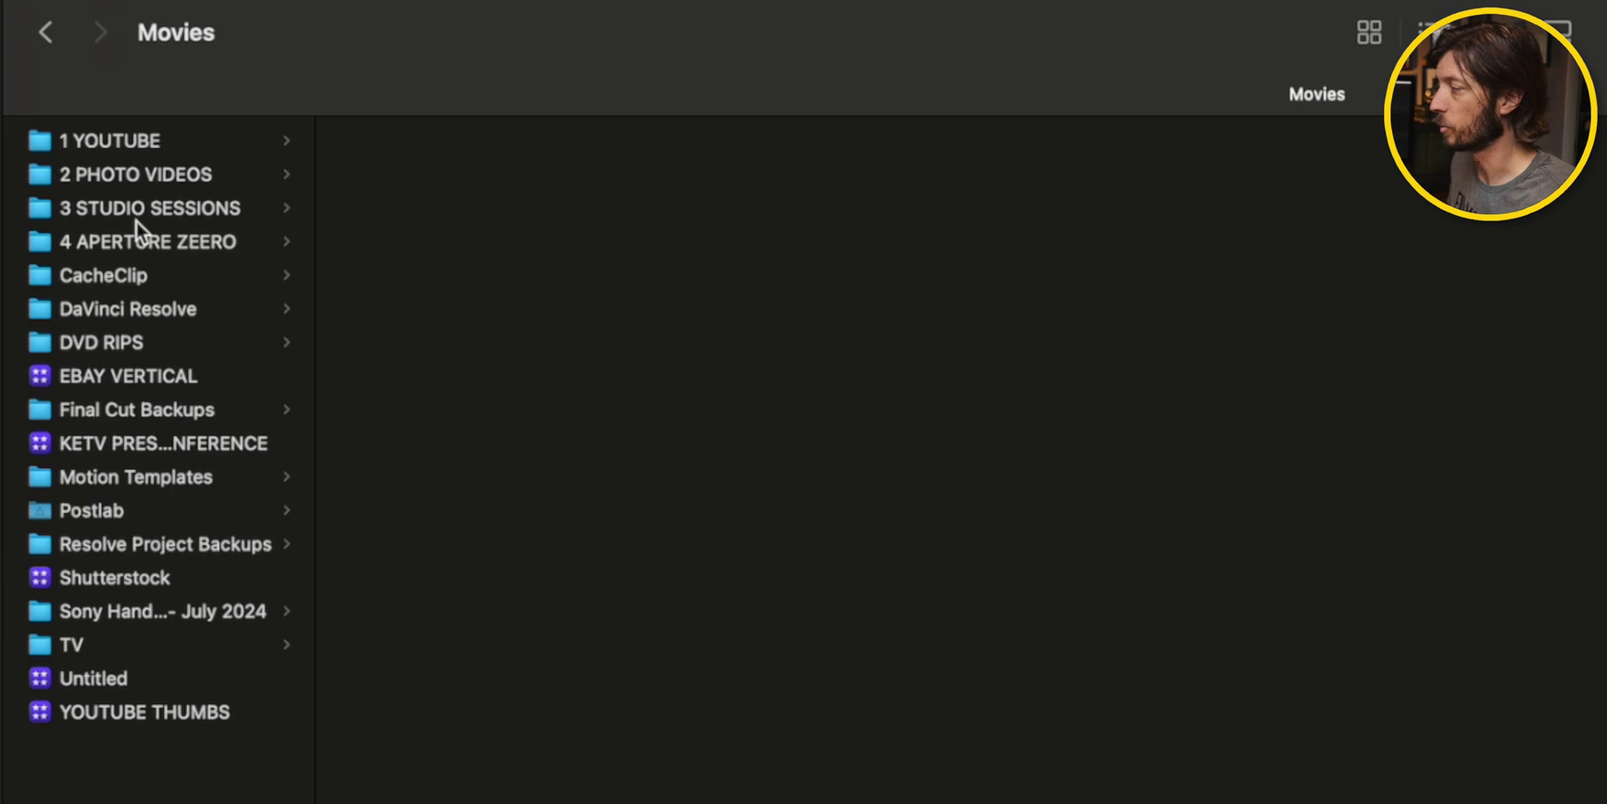
pyautogui.press('Down')
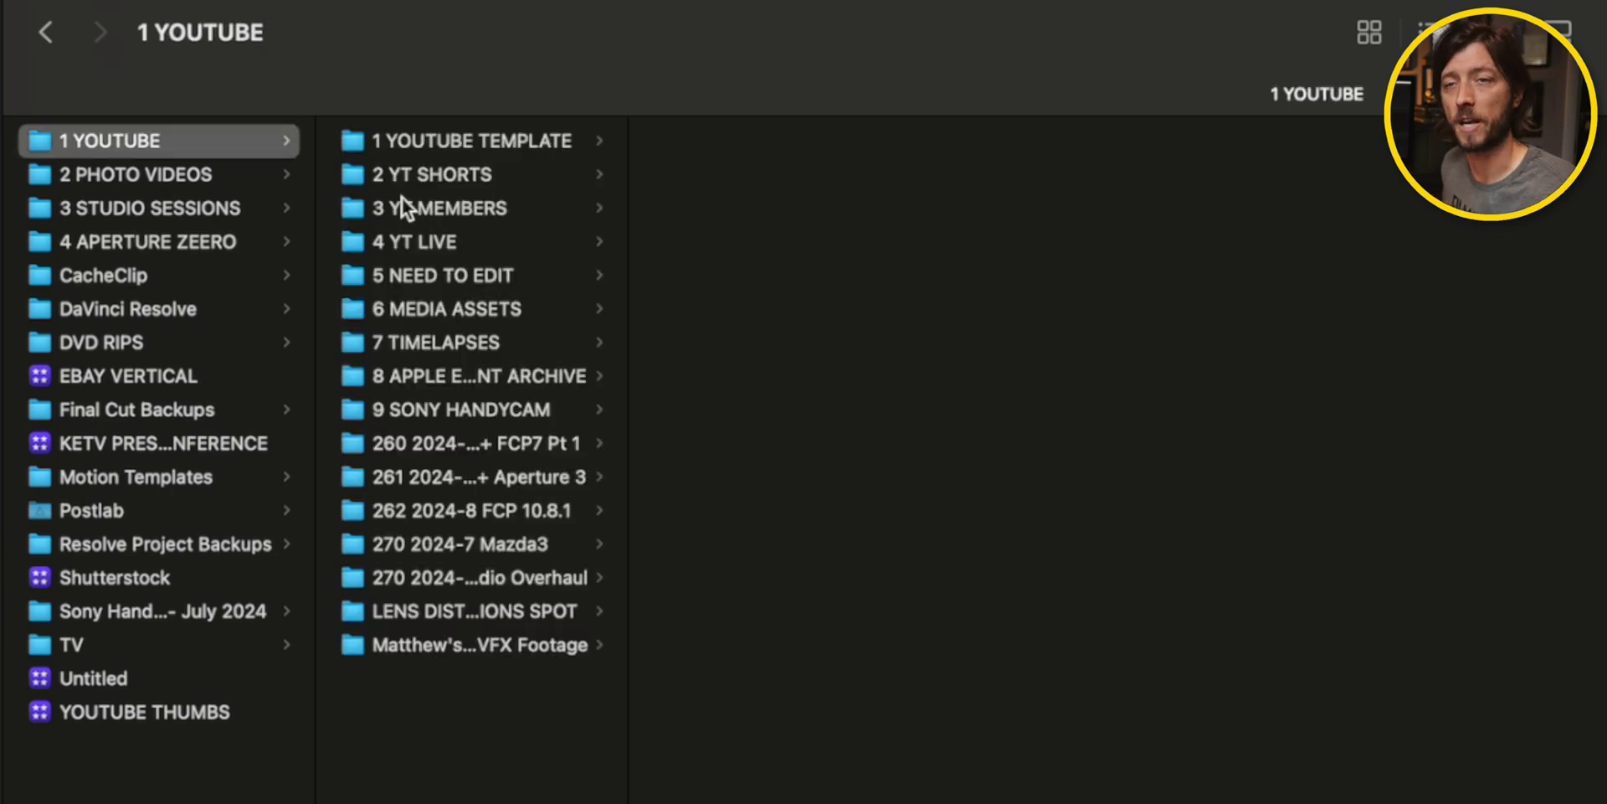
pyautogui.click(438, 208)
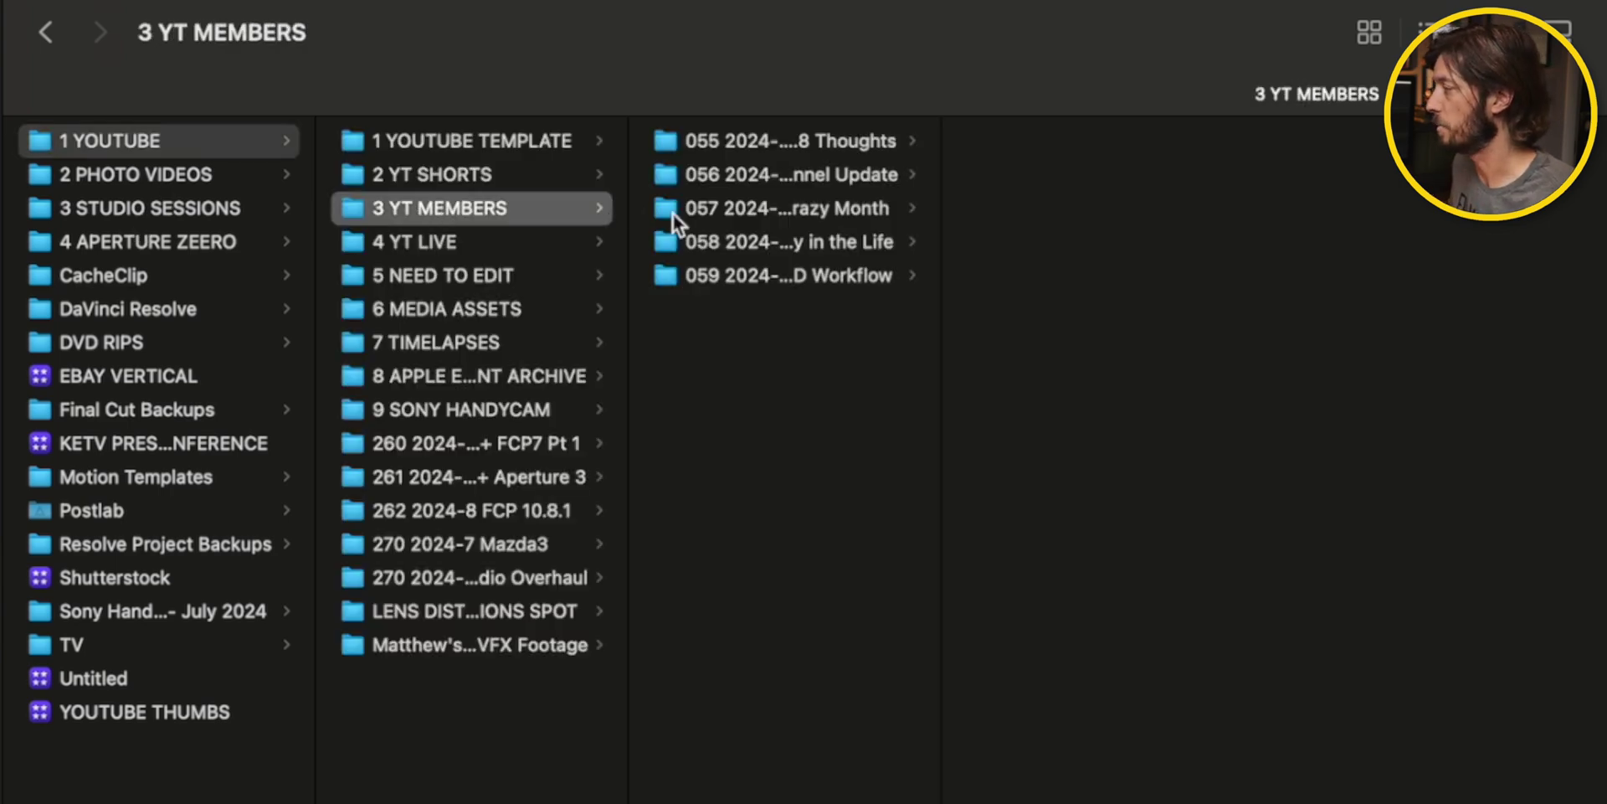
pyautogui.click(712, 248)
pyautogui.click(1051, 213)
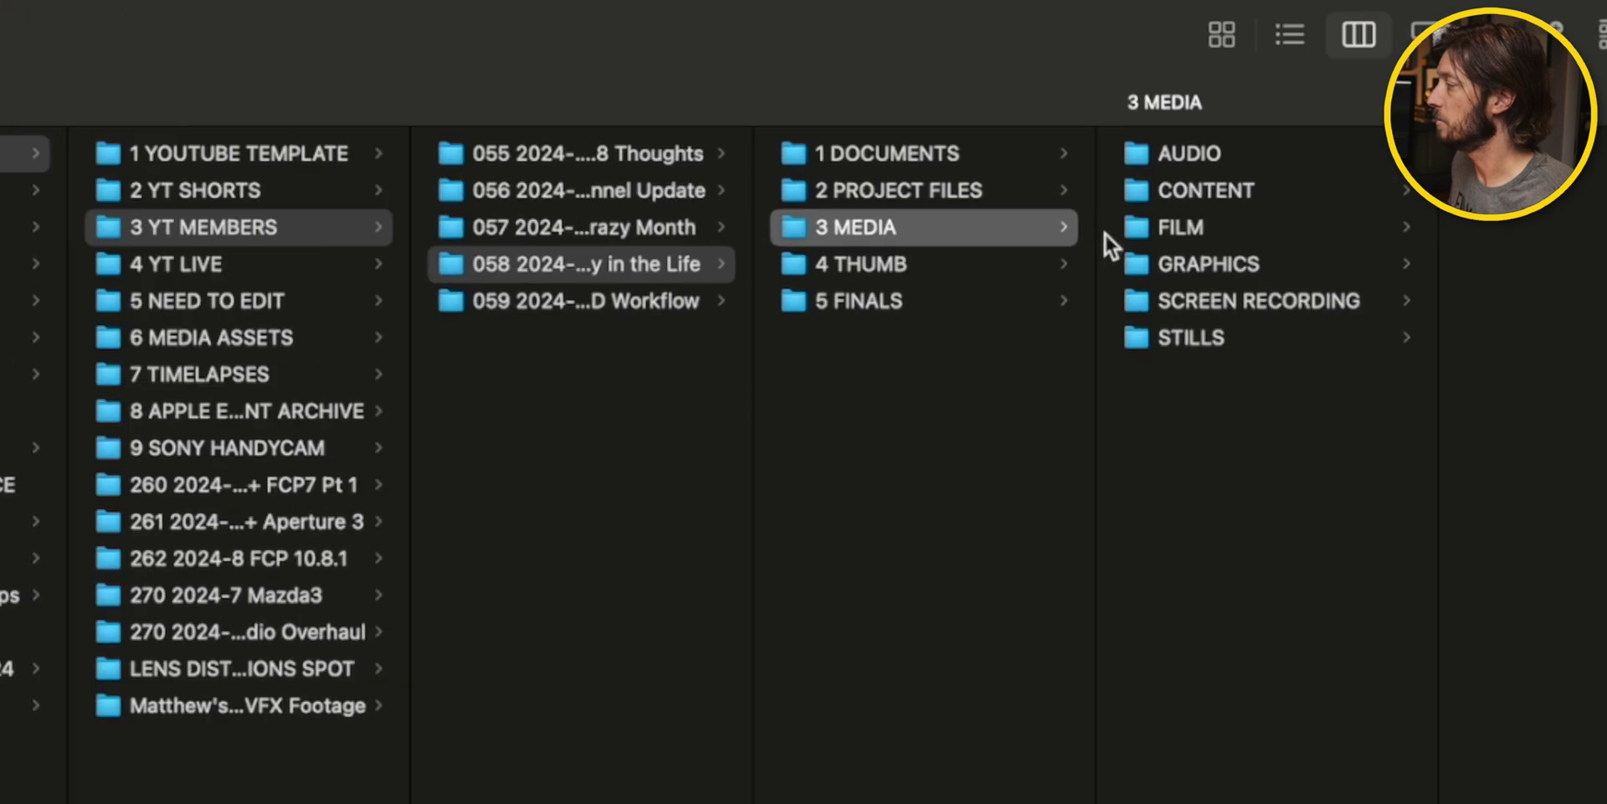
pyautogui.click(1016, 243)
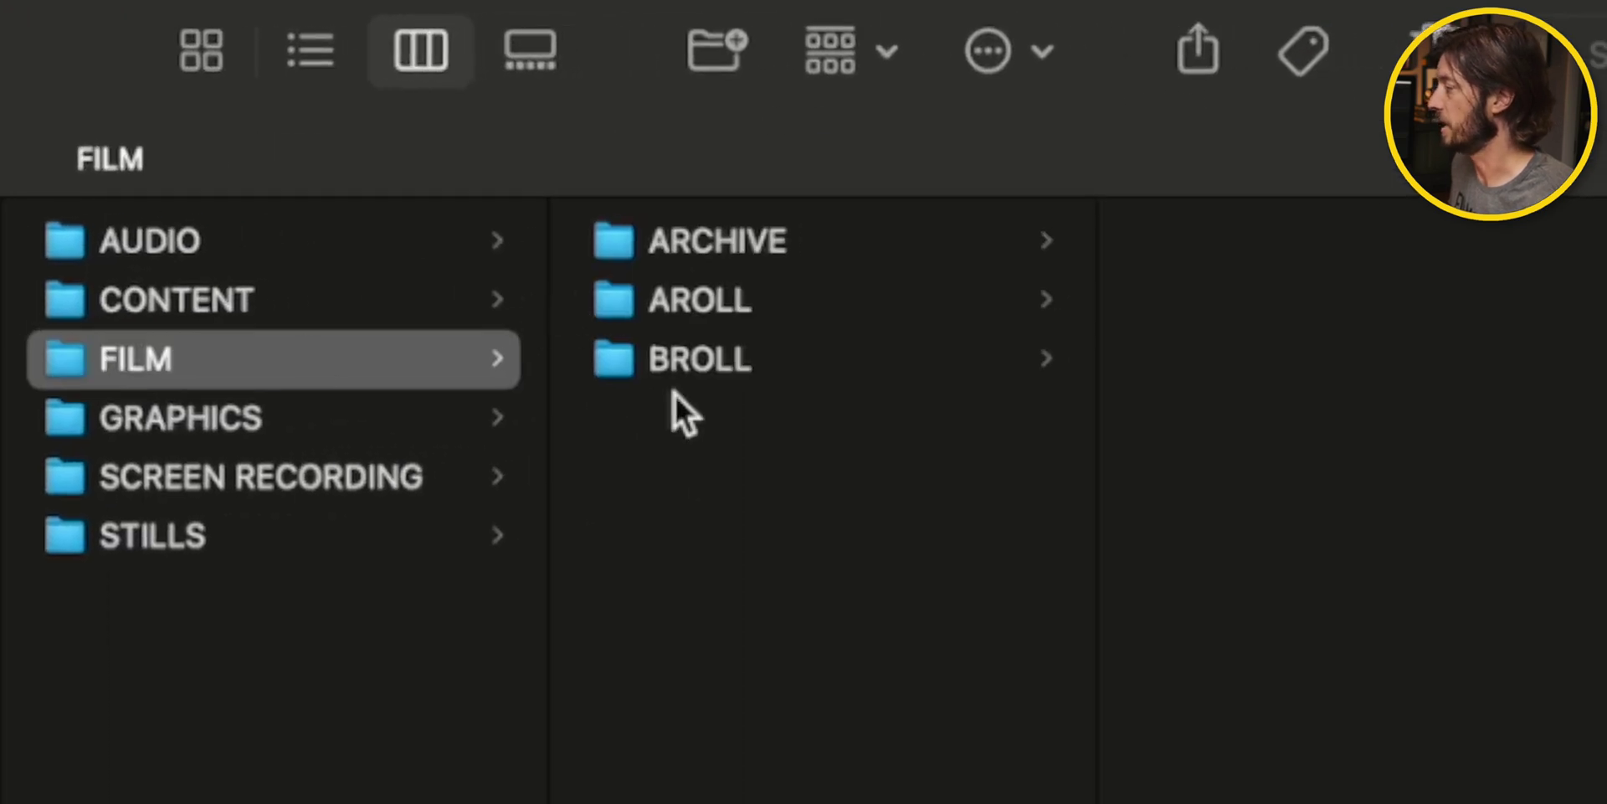
# Create a new folder named 'VIXIA HF100' inside FILM
pyautogui.rightClick(621, 486)
pyautogui.click(670, 499)
pyautogui.write('VIXIA')
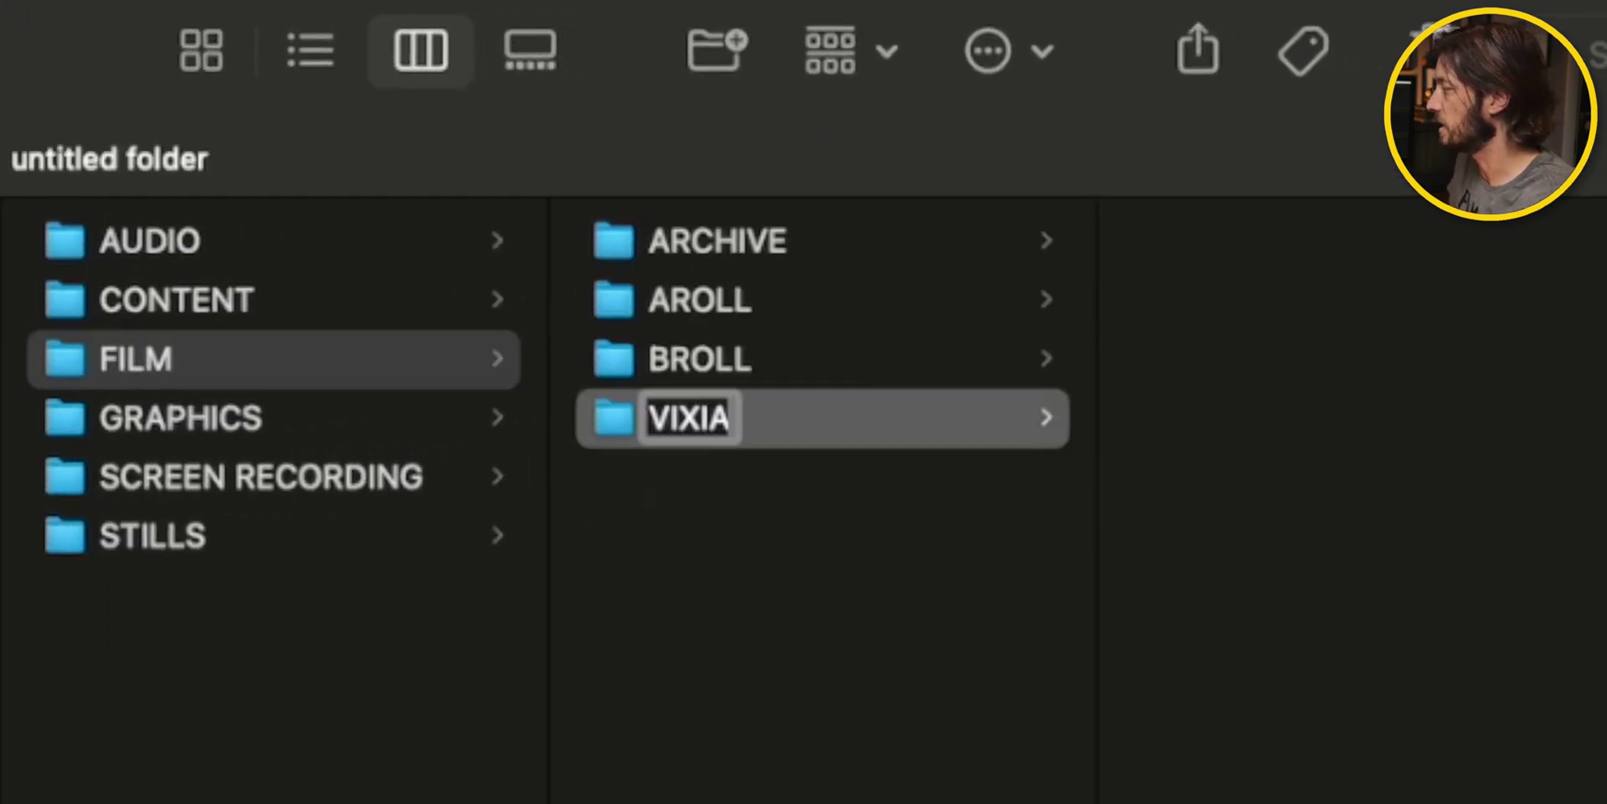
pyautogui.write(' HF100')
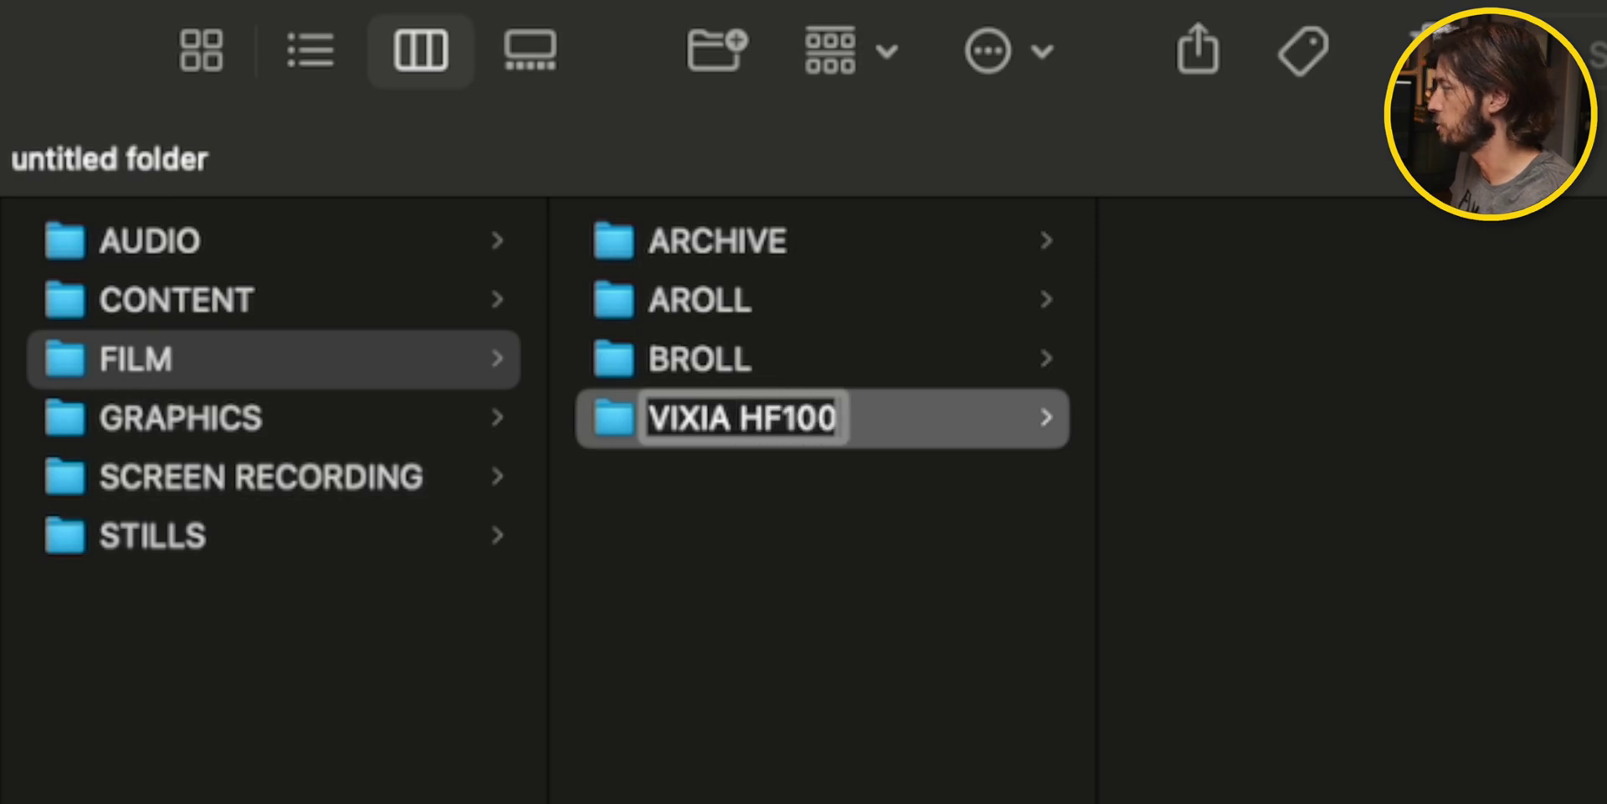
pyautogui.press('Return')
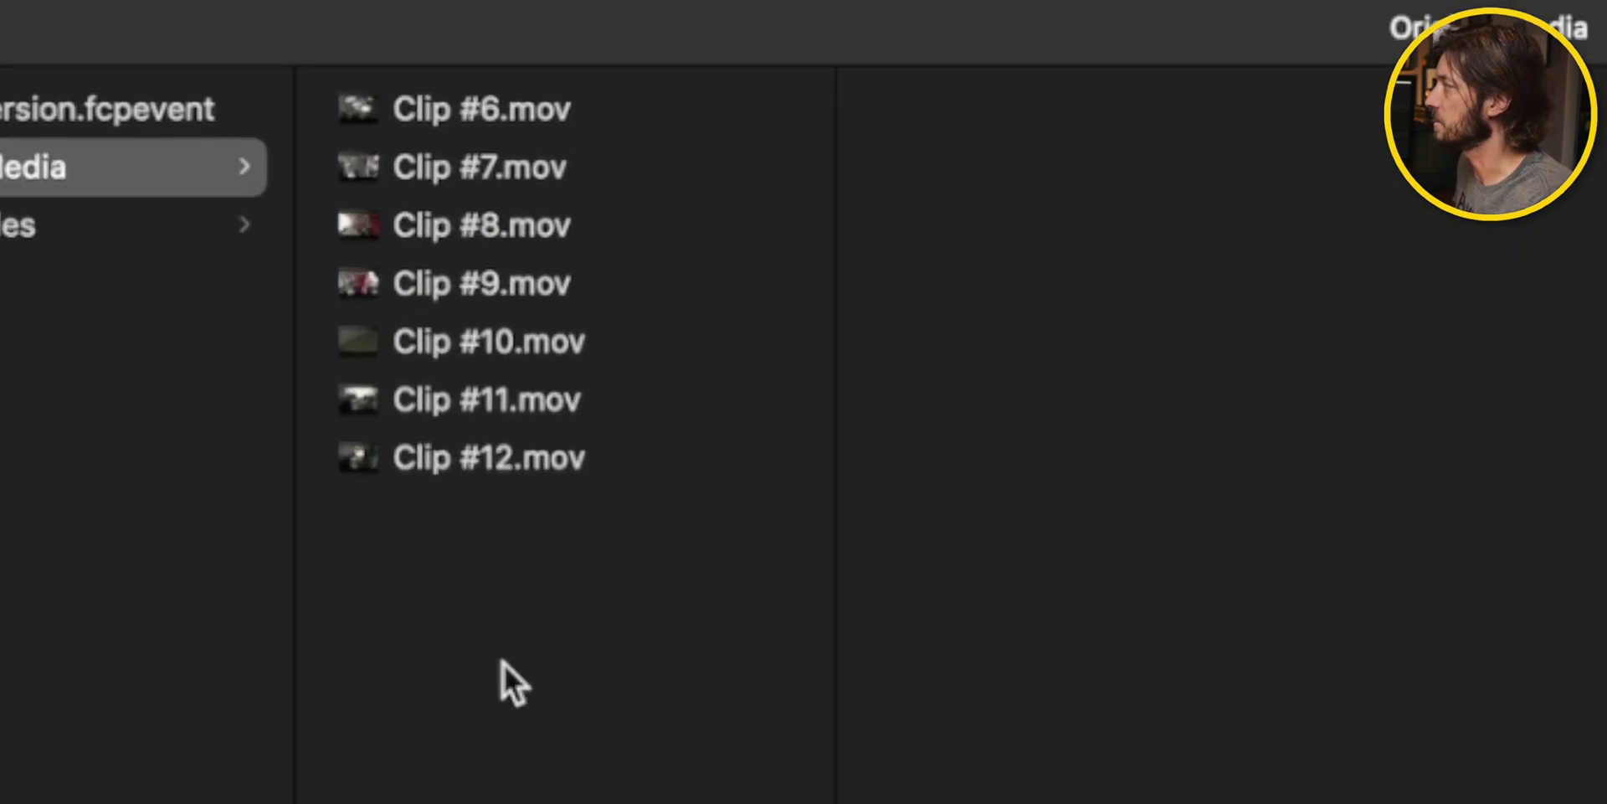
# Copy all seven clips into VIXIA HF100 and preview the copied Clip #6.mov
pyautogui.press('super+a')
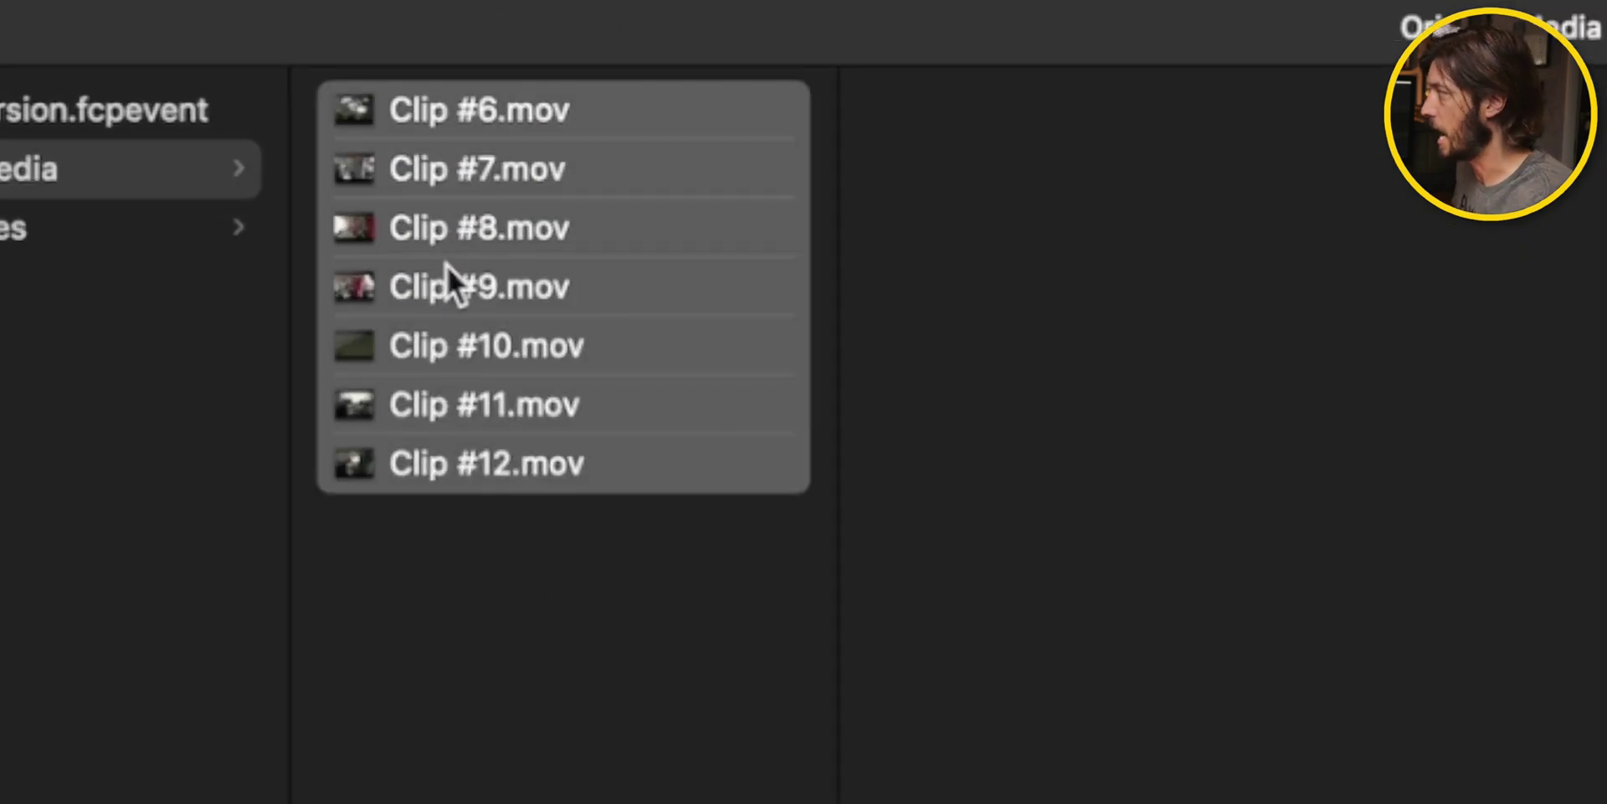
pyautogui.moveTo(445, 263); pyautogui.dragTo(1015, 726)
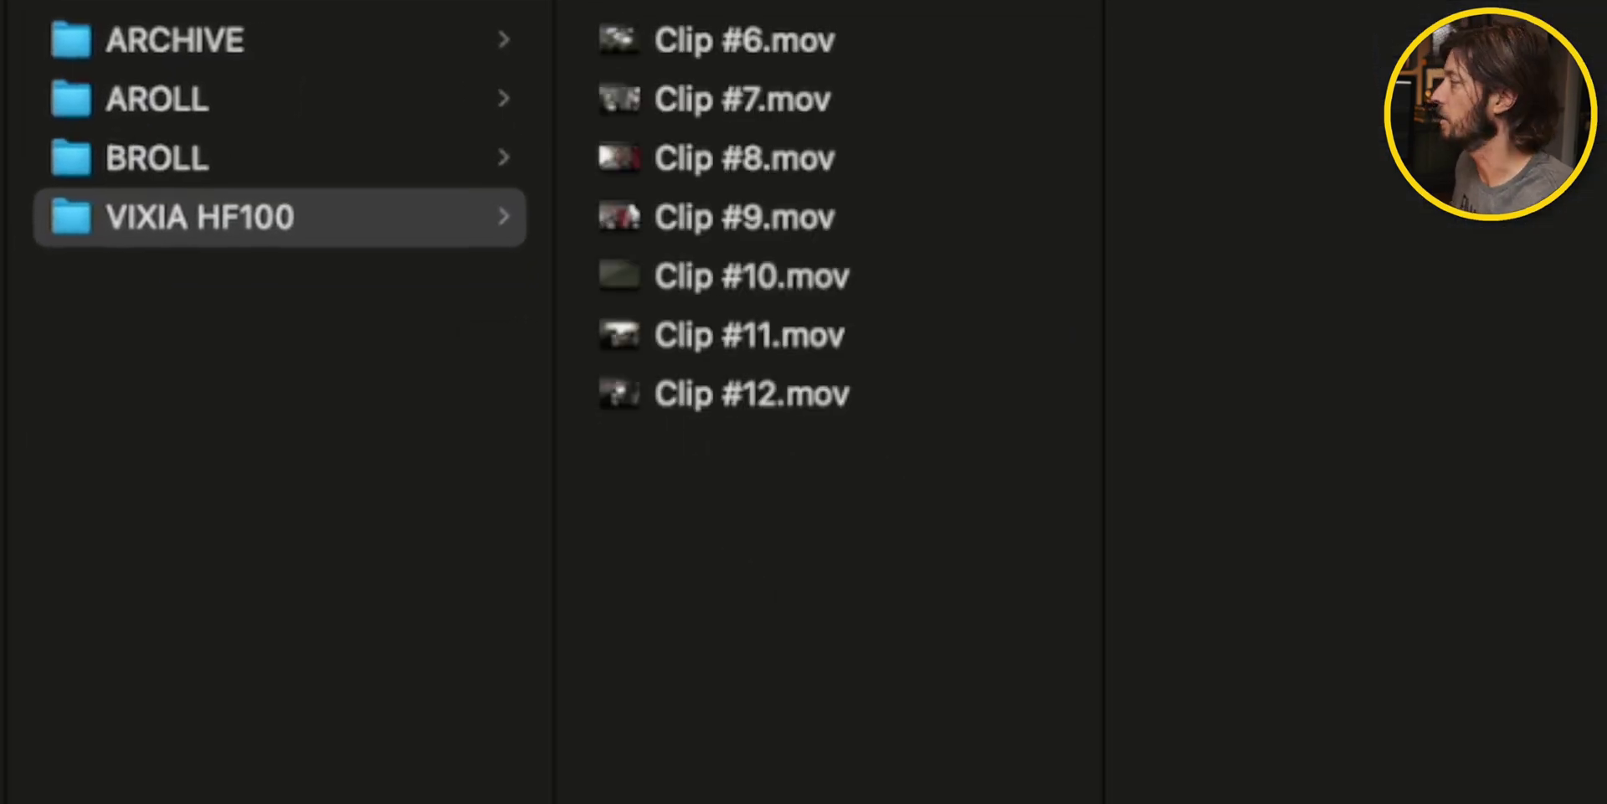
pyautogui.click(776, 548)
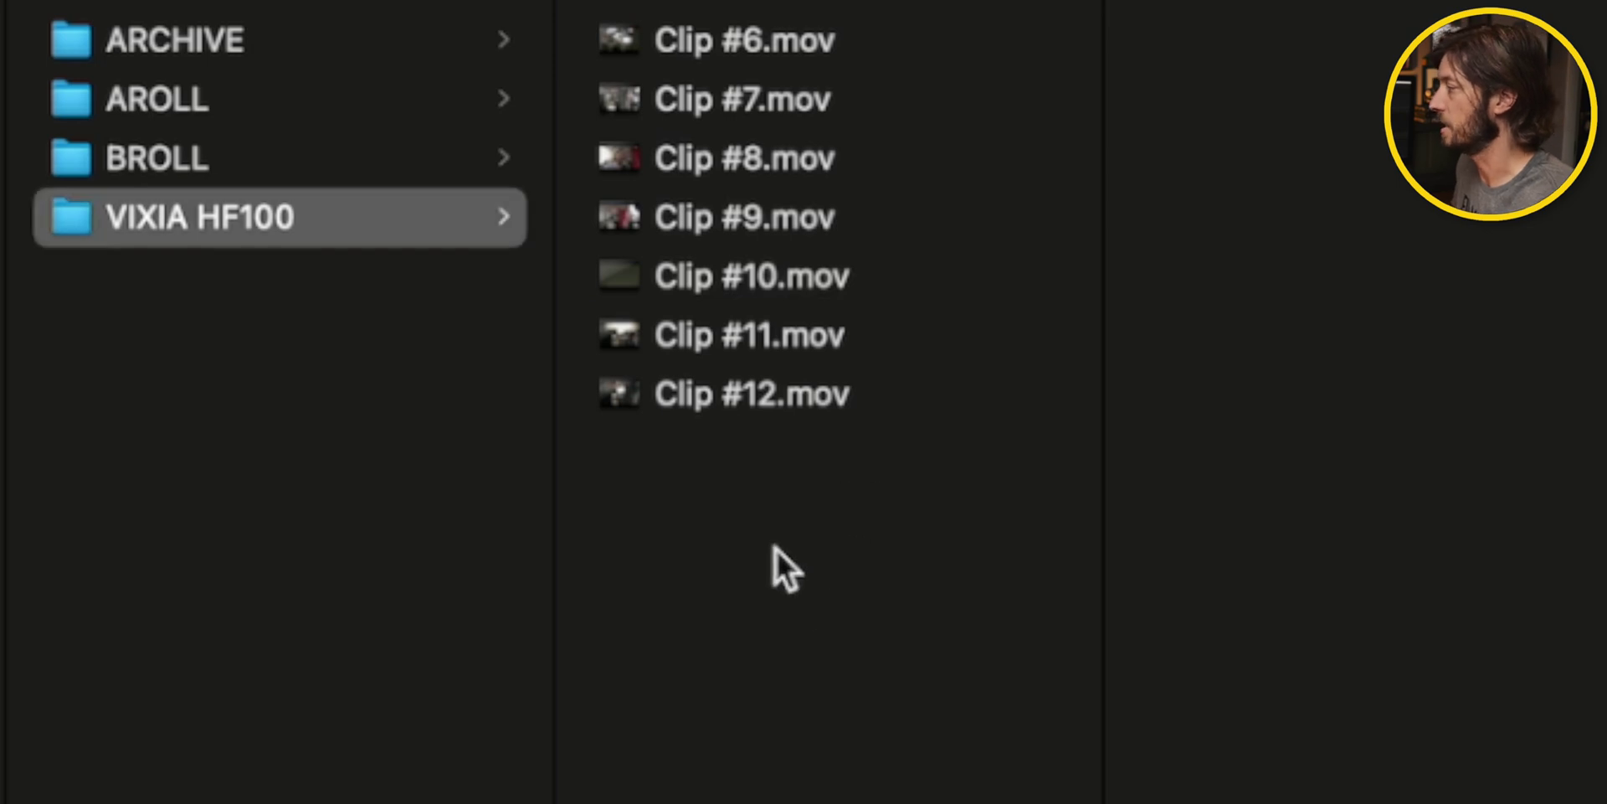
pyautogui.click(702, 57)
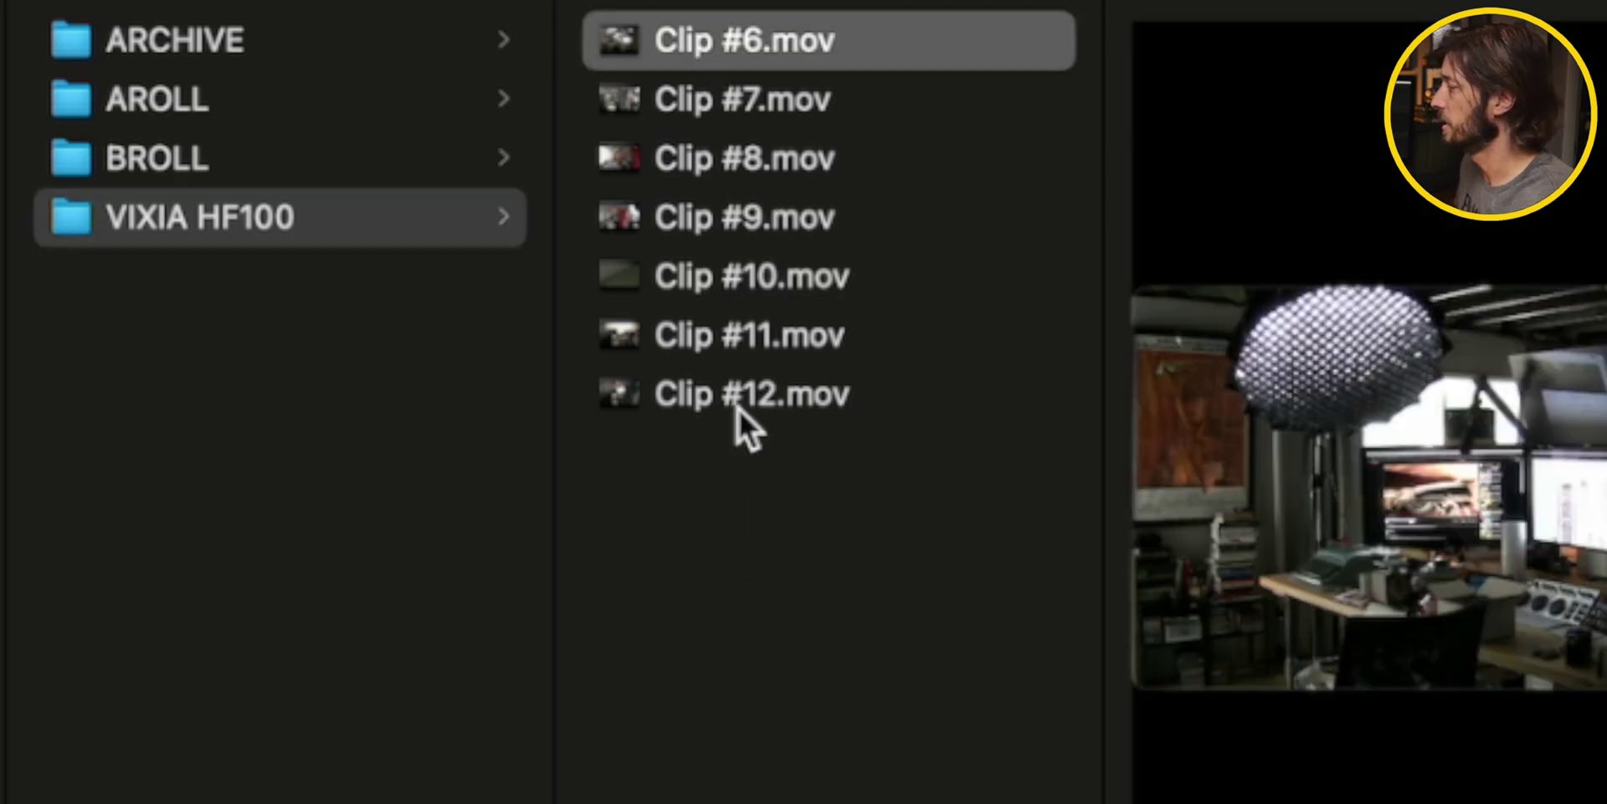
pyautogui.click(737, 633)
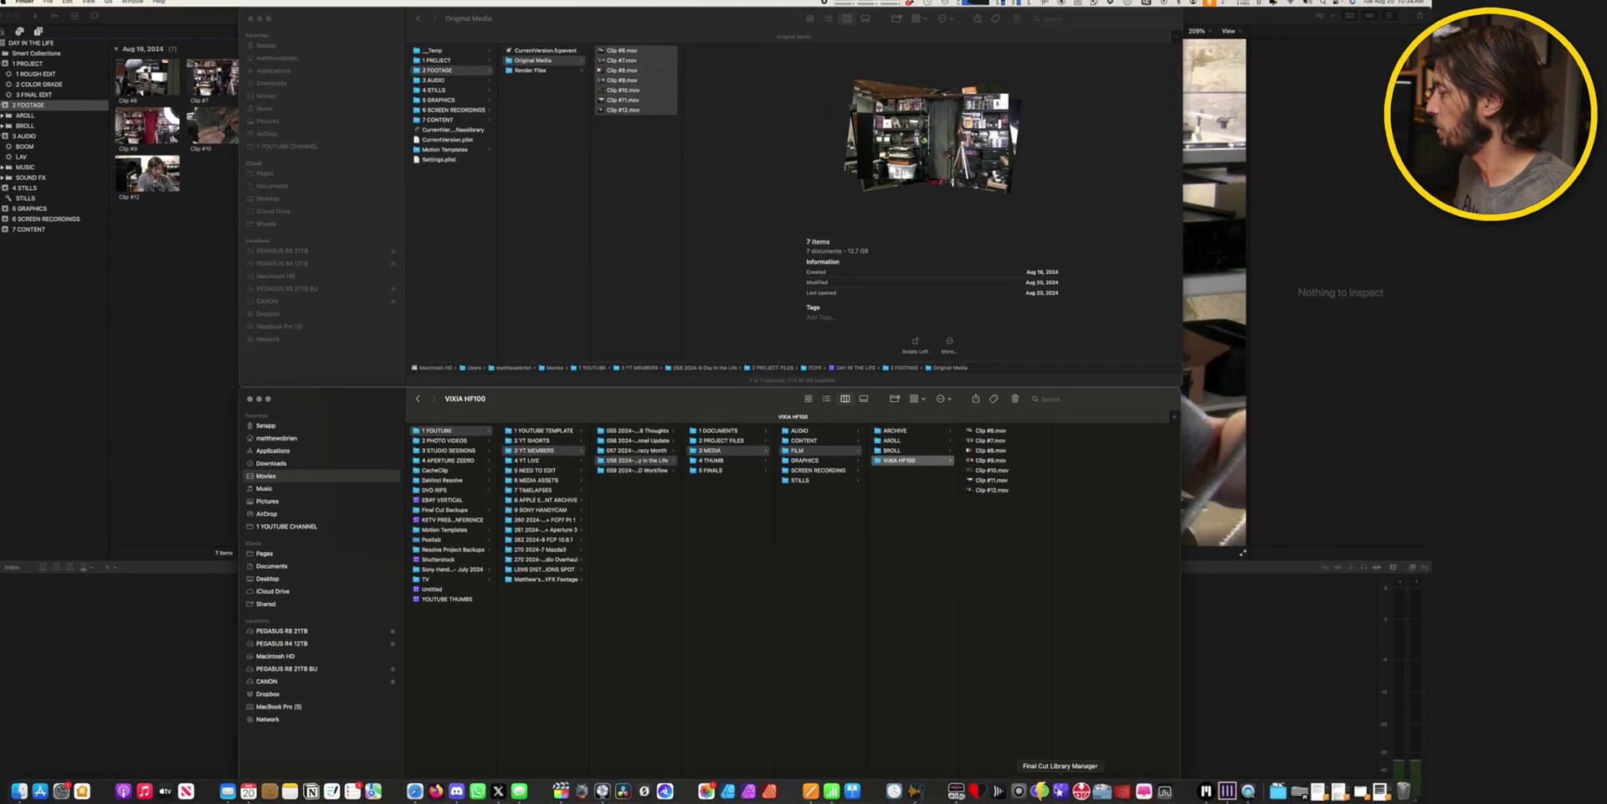
# Open A Better Finder Rename and load all seven clips from the VIXIA HF100 folder
pyautogui.click(1039, 788)
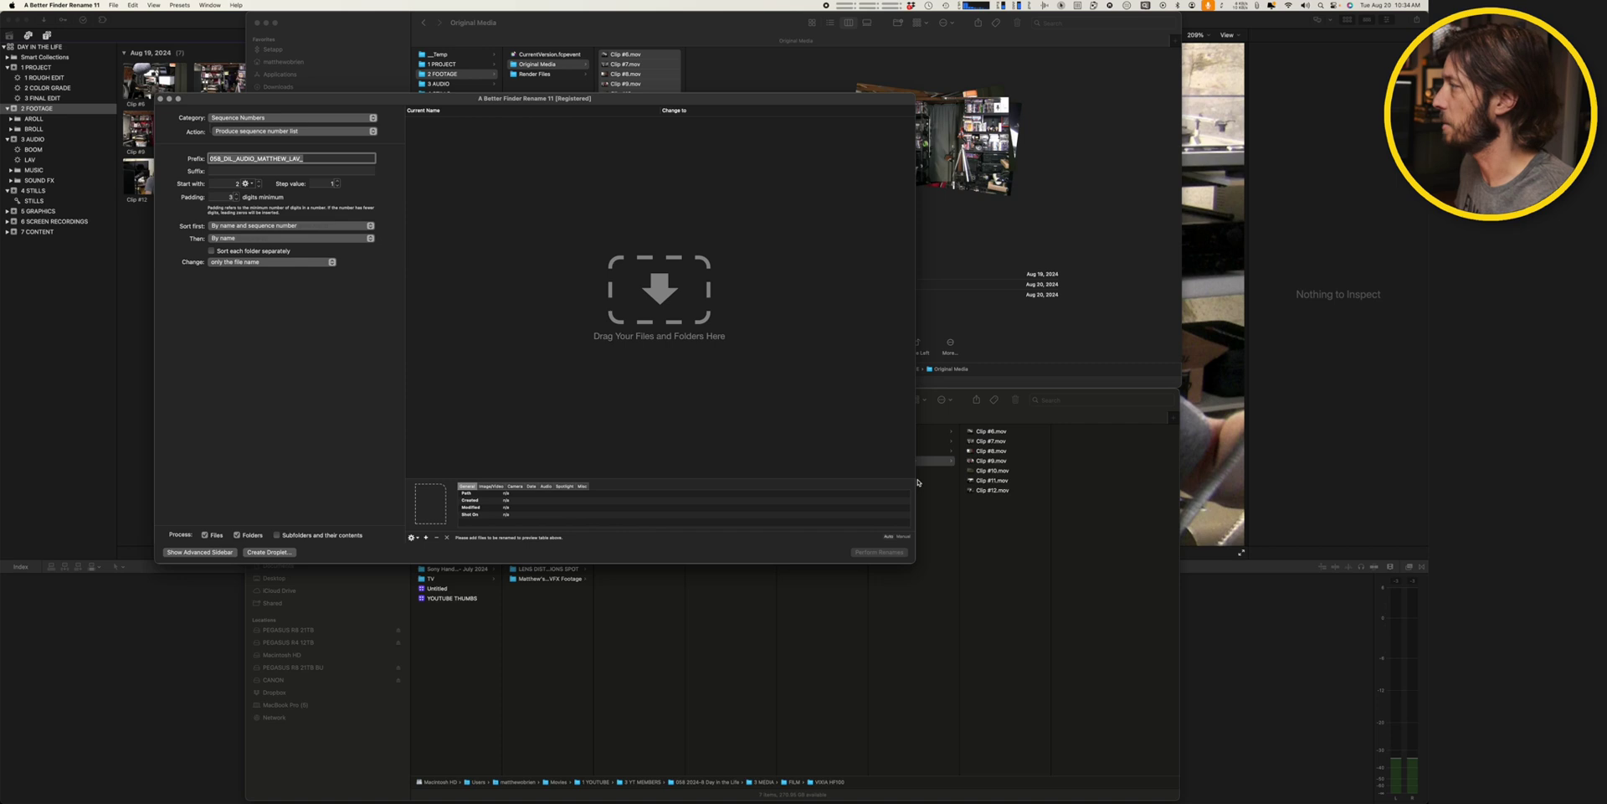
pyautogui.moveTo(461, 101); pyautogui.dragTo(513, 126)
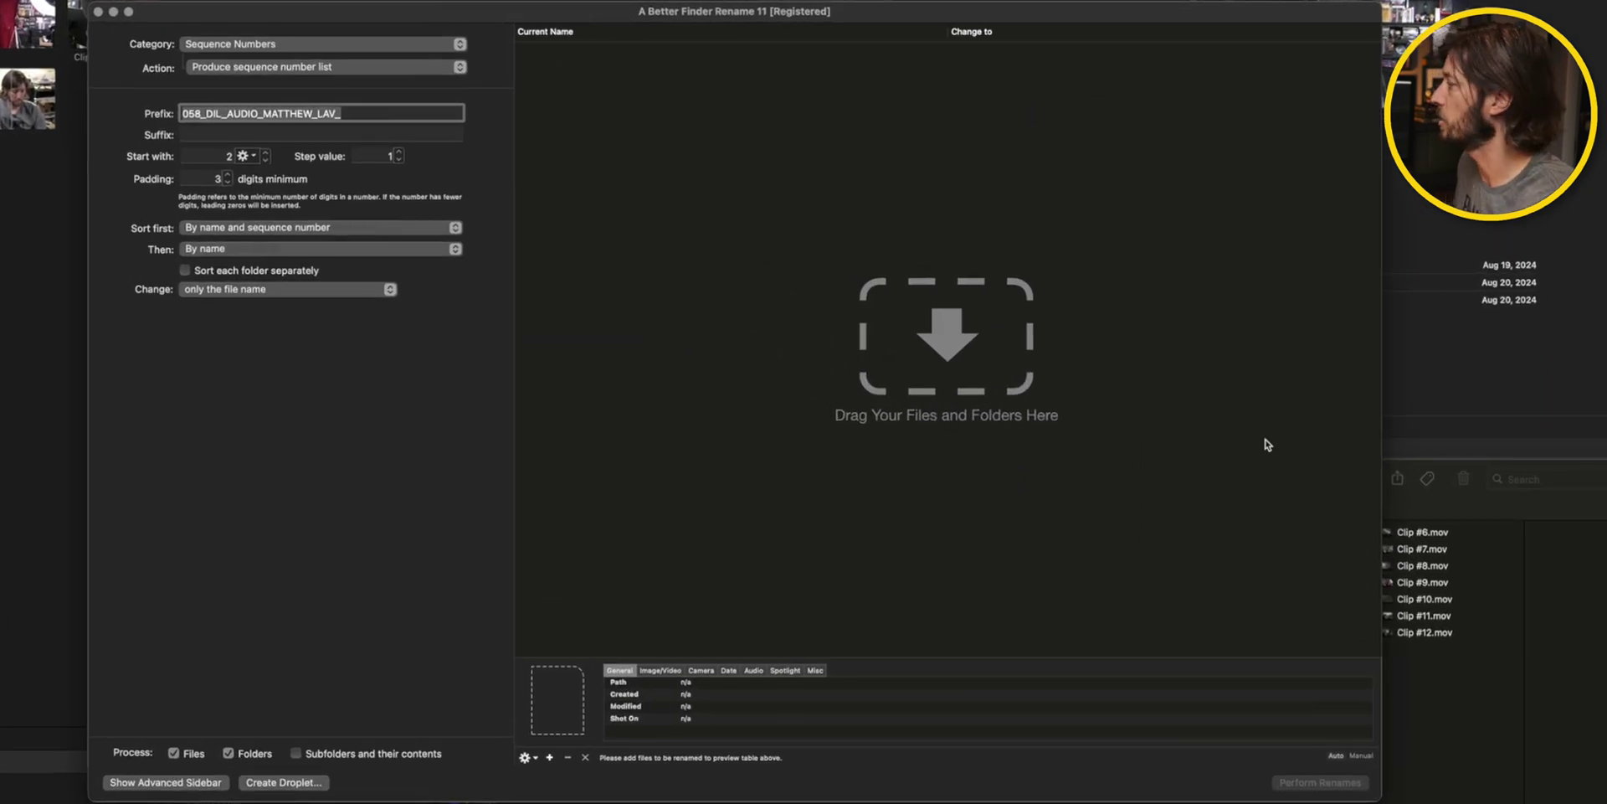
pyautogui.click(1437, 509)
pyautogui.click(1413, 568)
pyautogui.press('super+a')
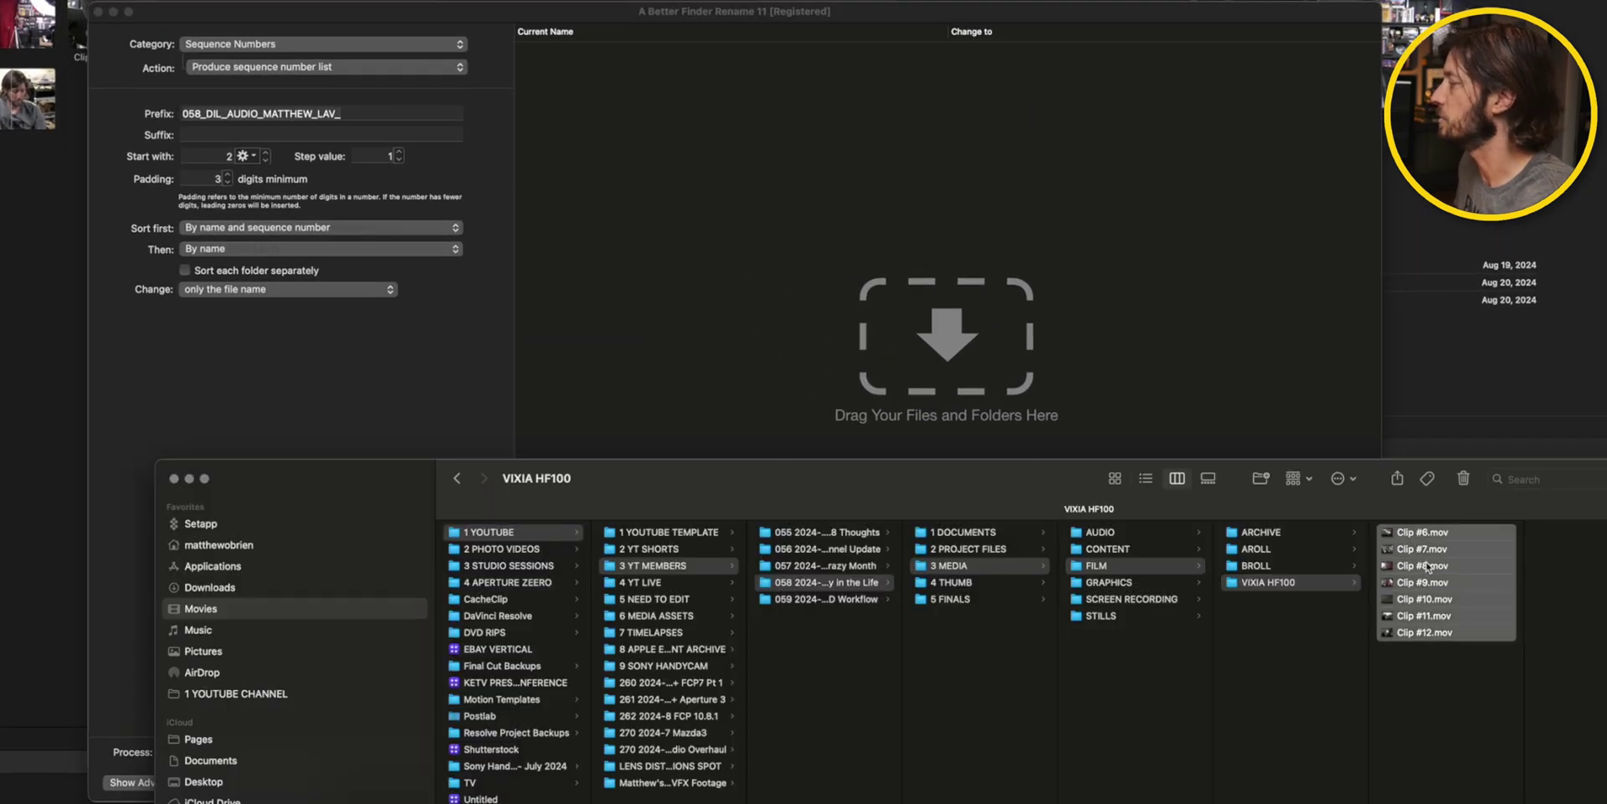
pyautogui.moveTo(1423, 568); pyautogui.dragTo(1105, 326)
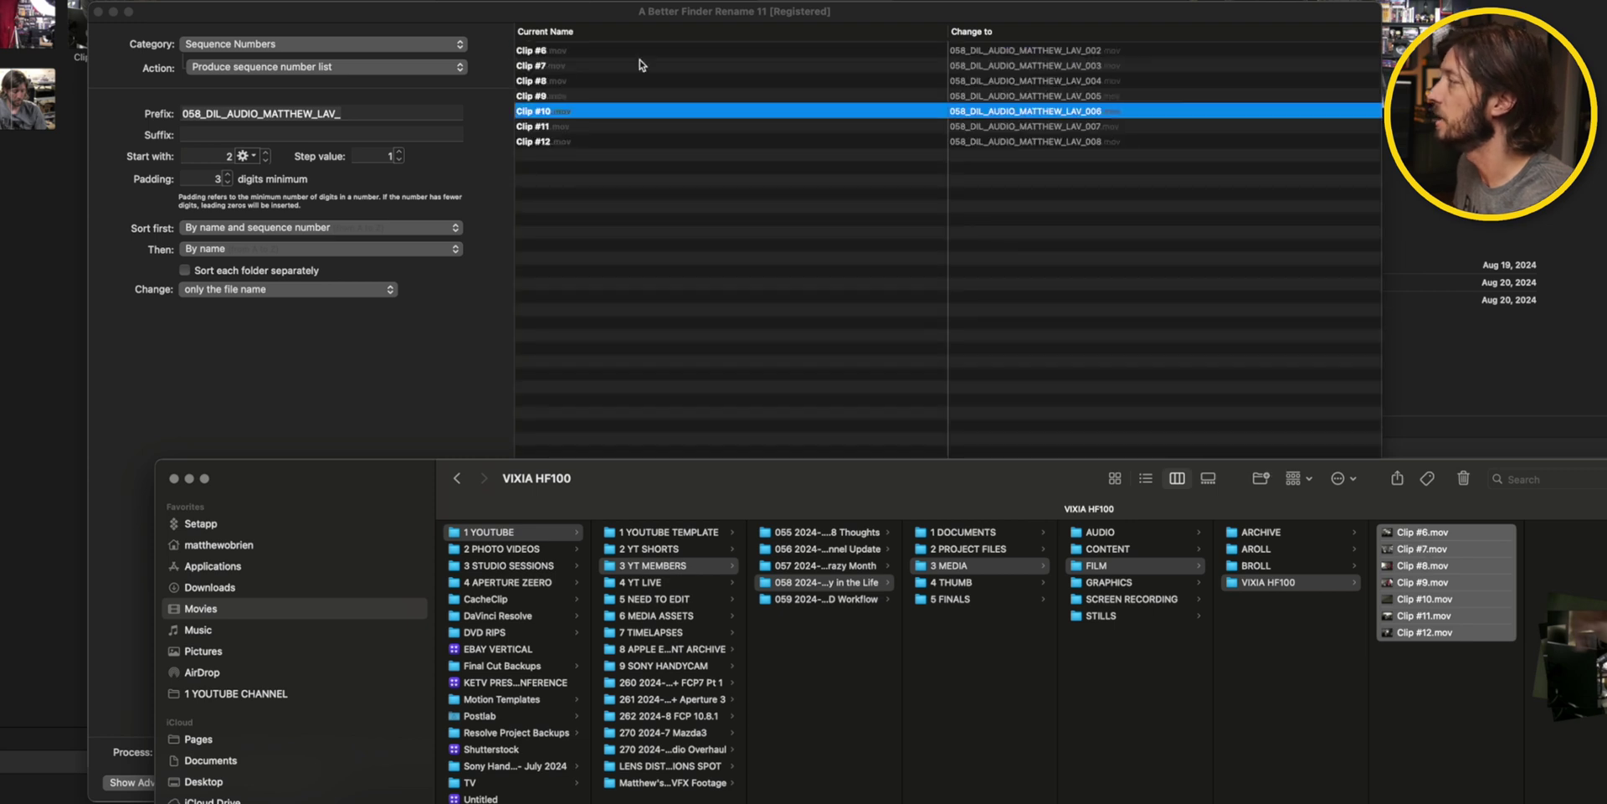
# Rename the clips with a 058_DIL_VIDEO_…_HF100_ prefix, numbered from 1, renaming all seven
pyautogui.click(578, 12)
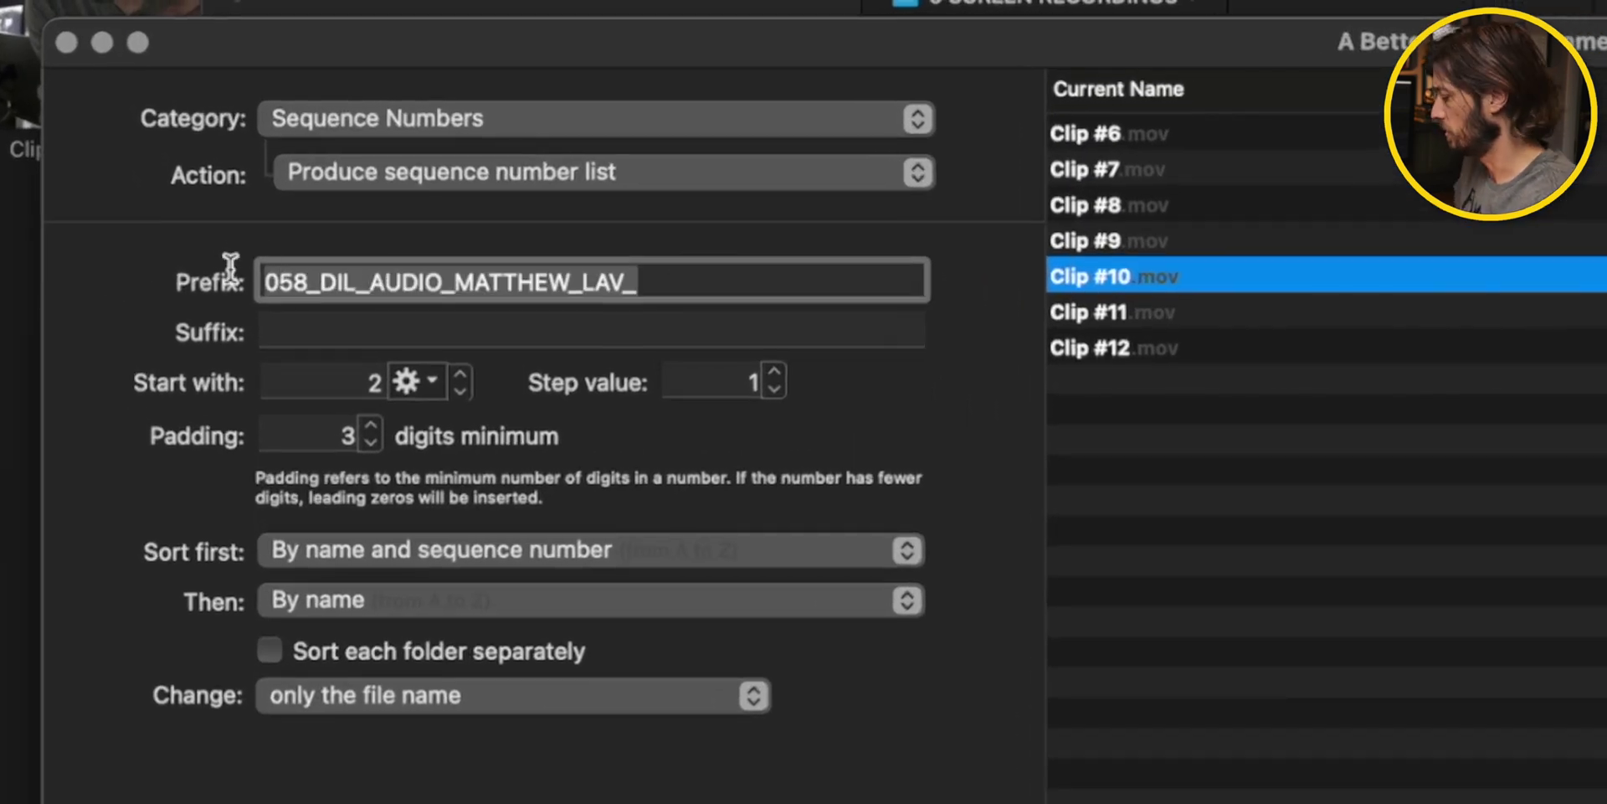
pyautogui.write('0')
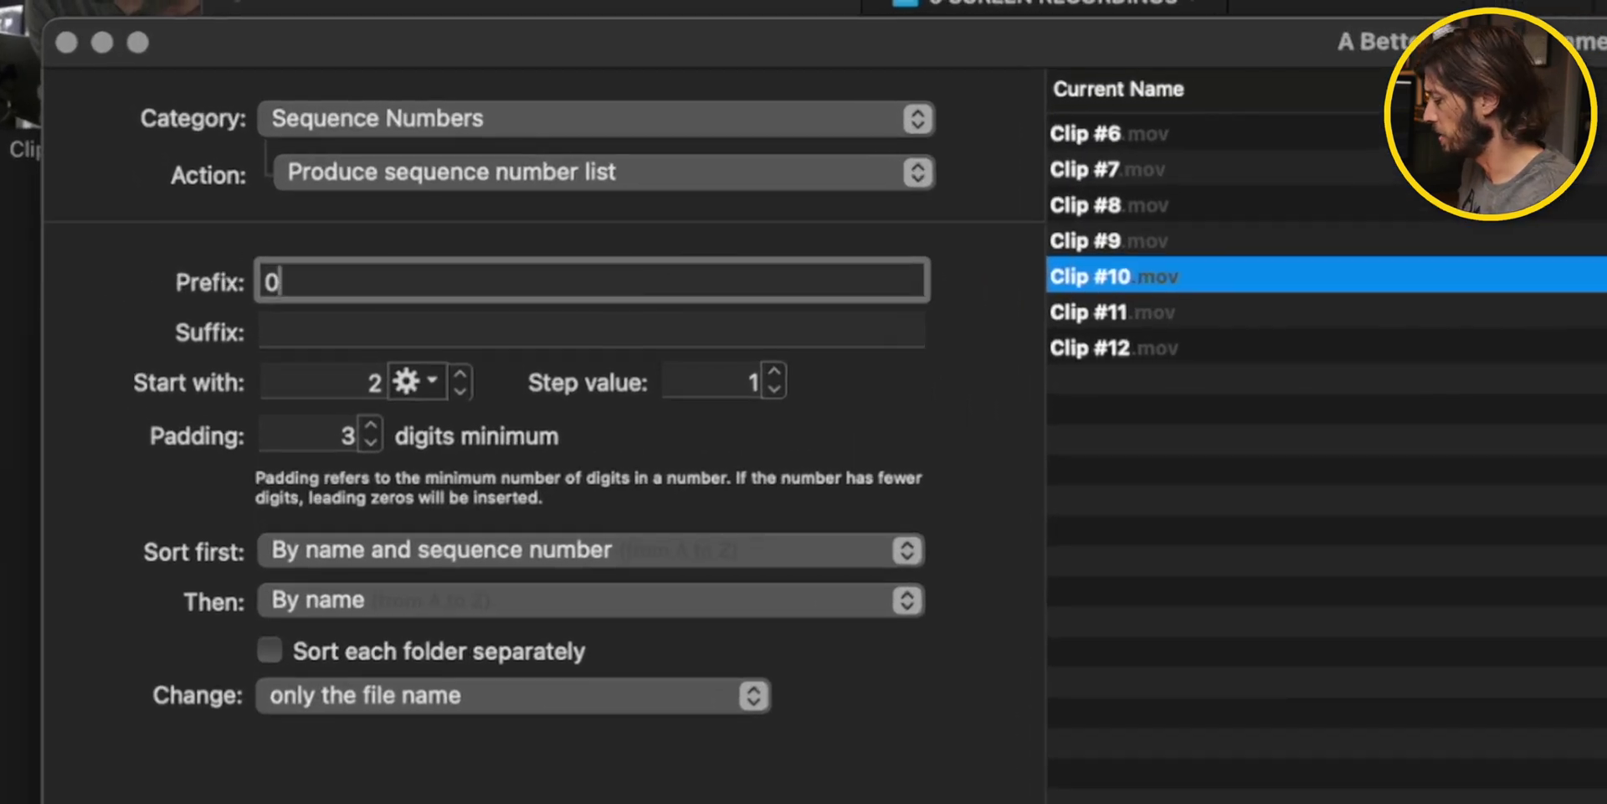
pyautogui.write('58_')
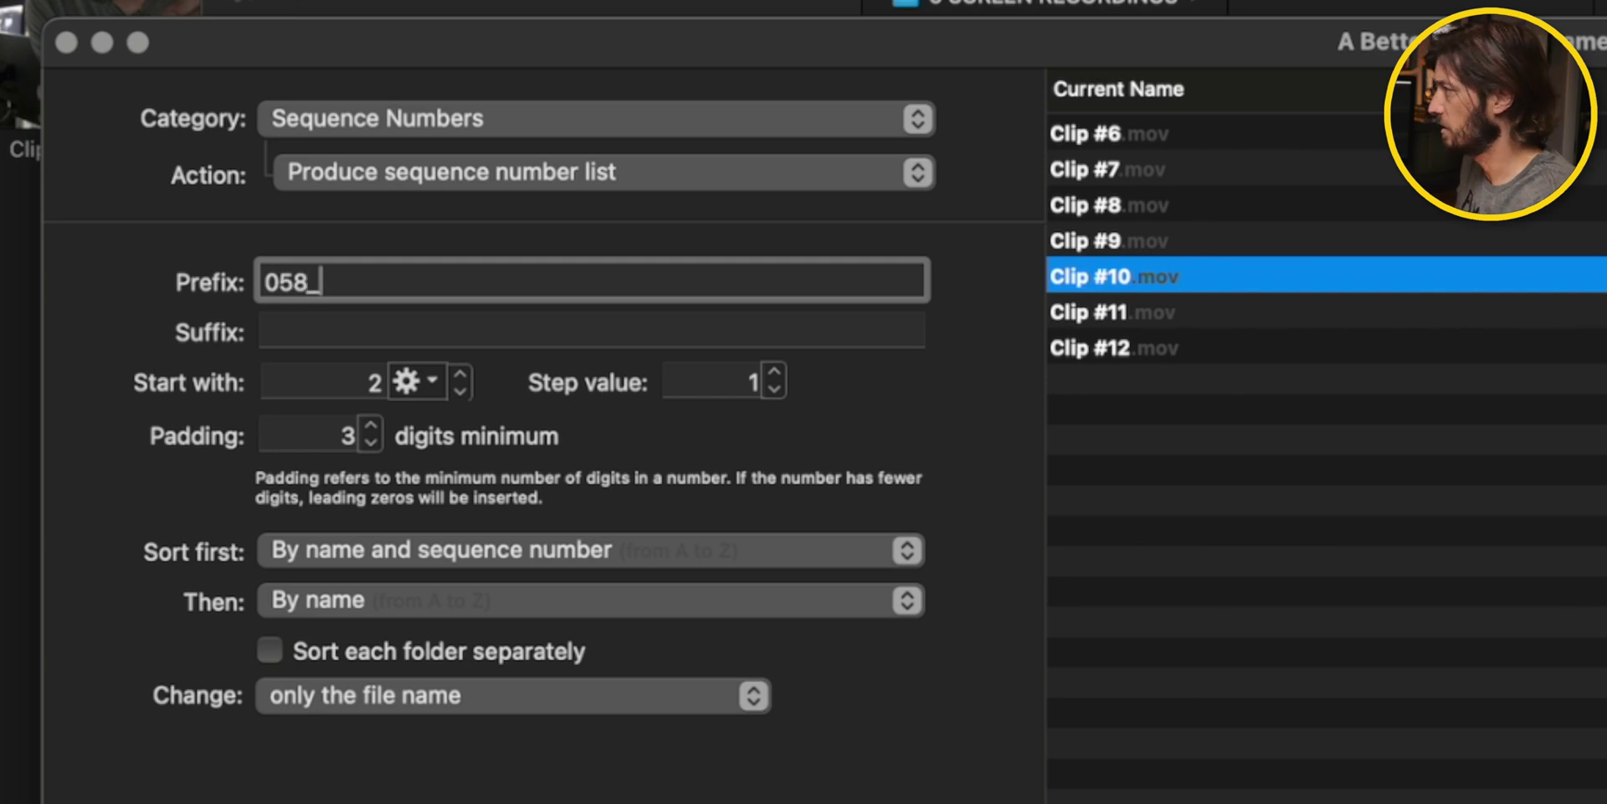
pyautogui.write('DIL')
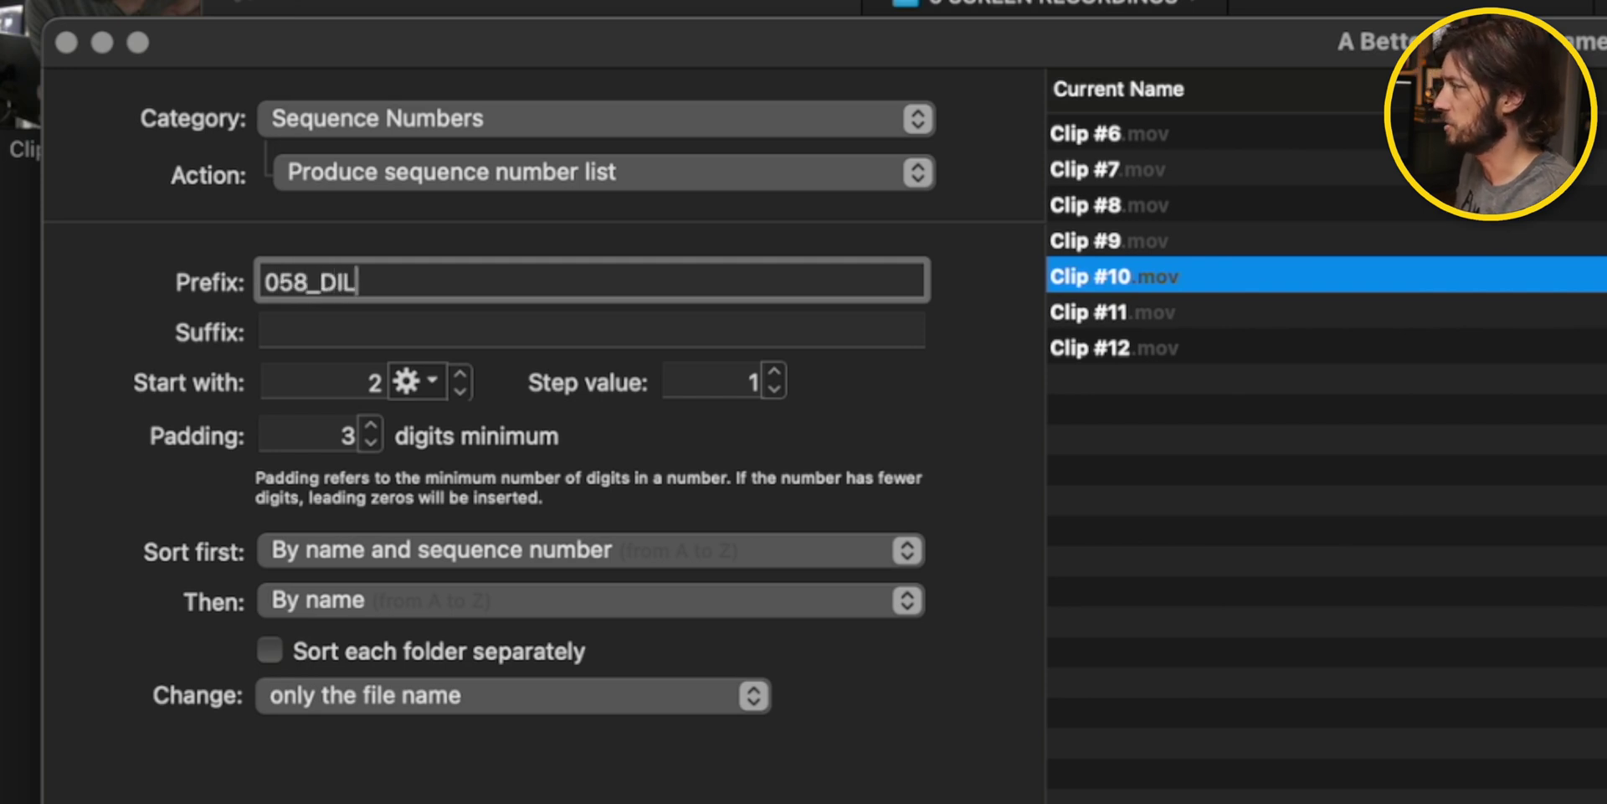
pyautogui.write('_VIDEO')
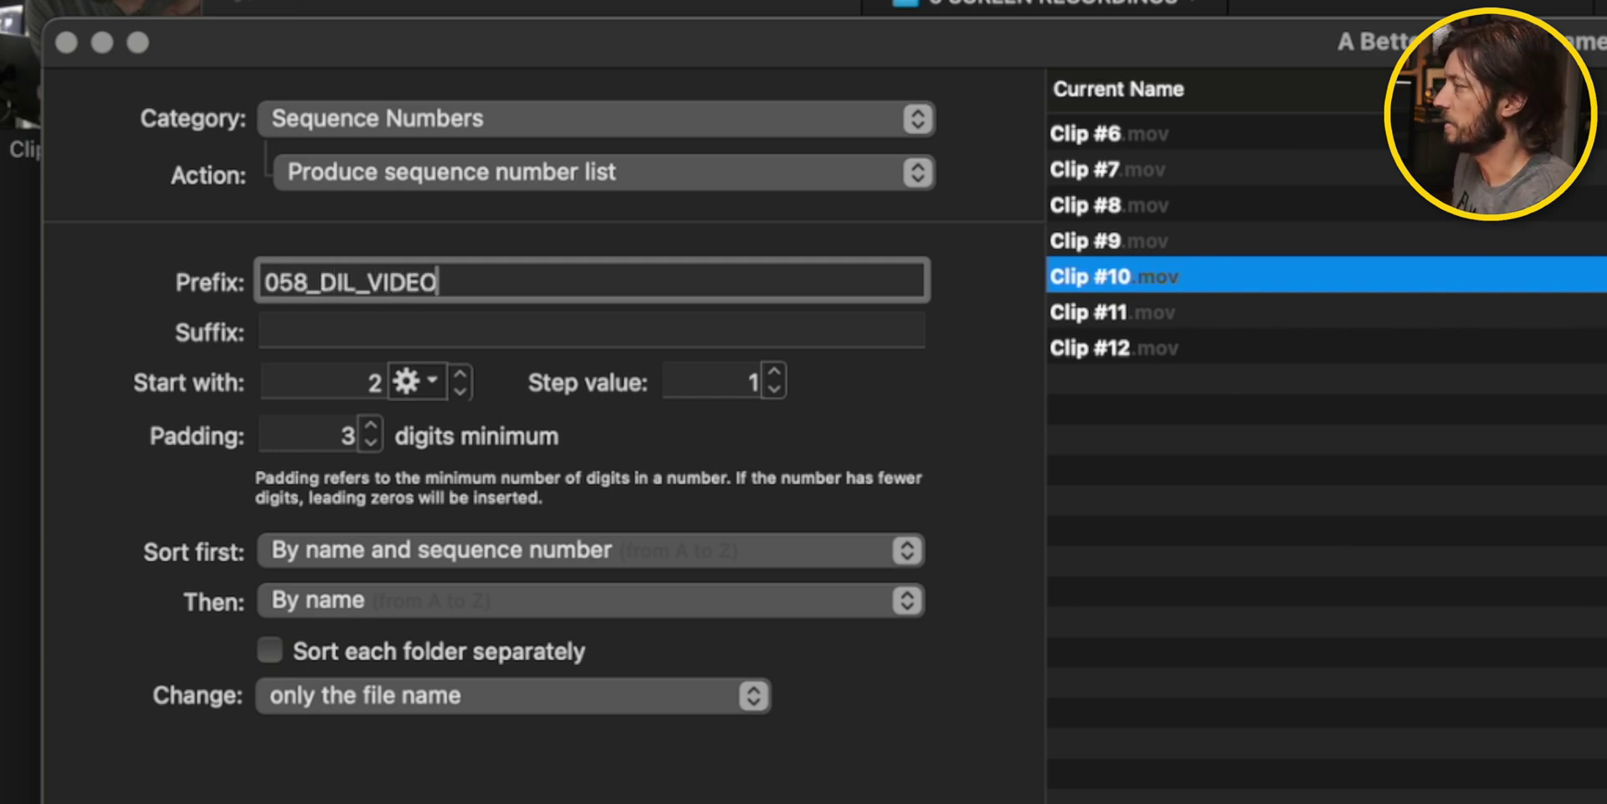
pyautogui.write('_MATTHEW_')
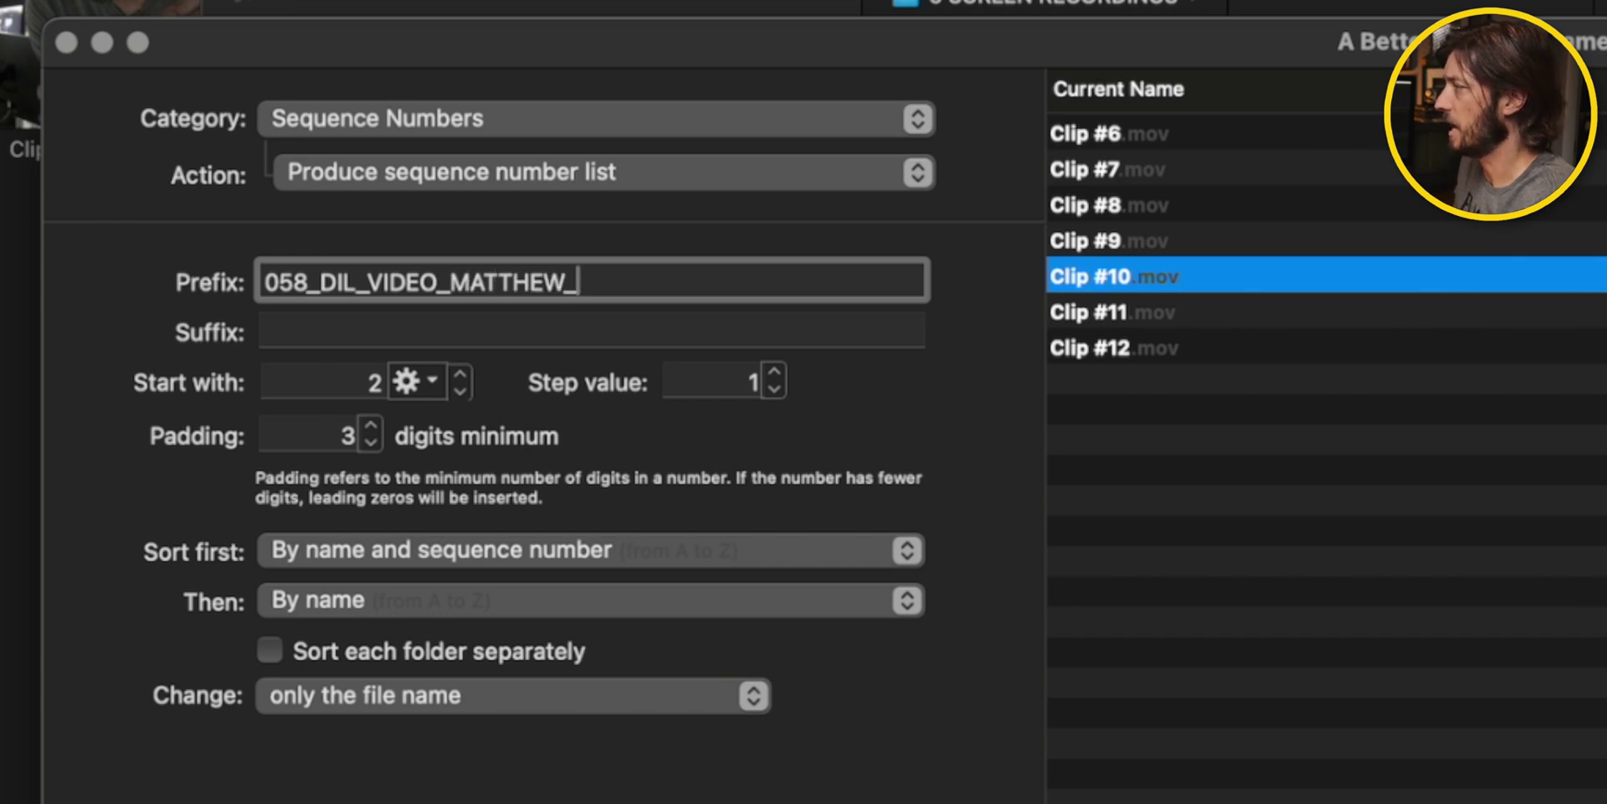
pyautogui.write('HF100')
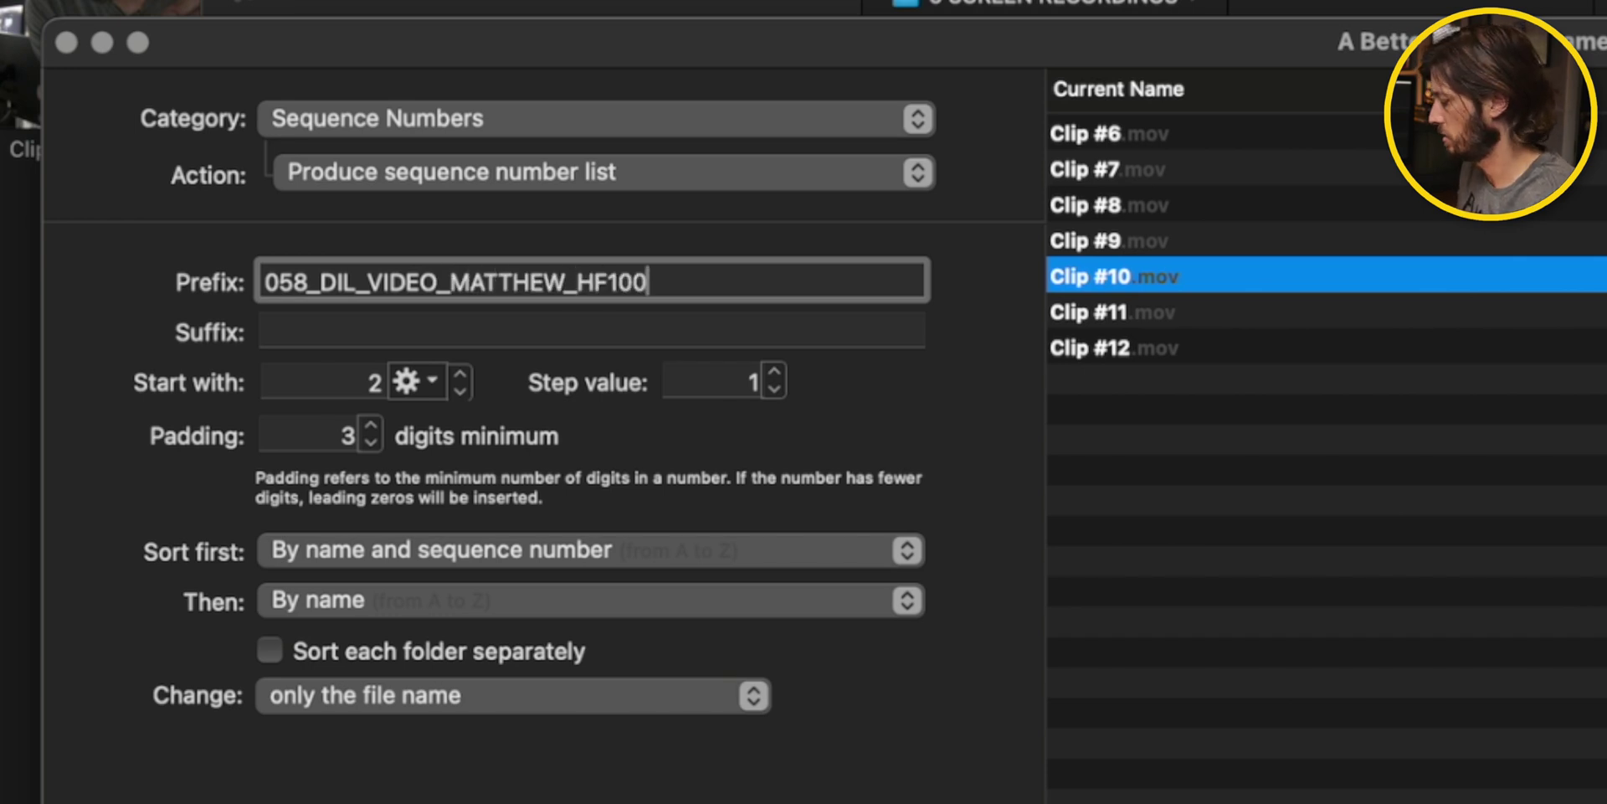
pyautogui.write('_')
pyautogui.click(339, 369)
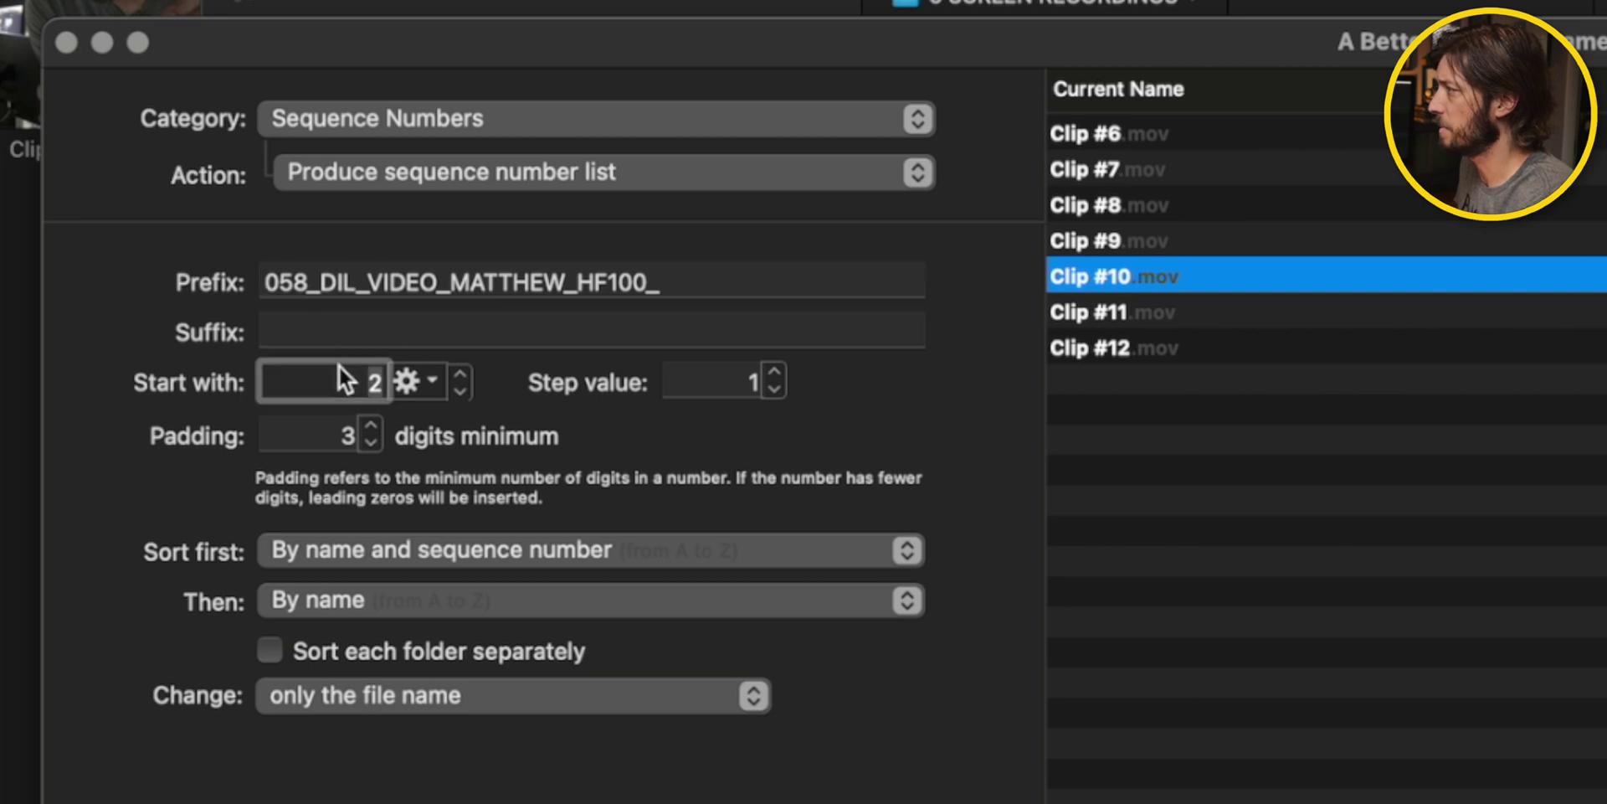
pyautogui.write('1')
pyautogui.press('super+a')
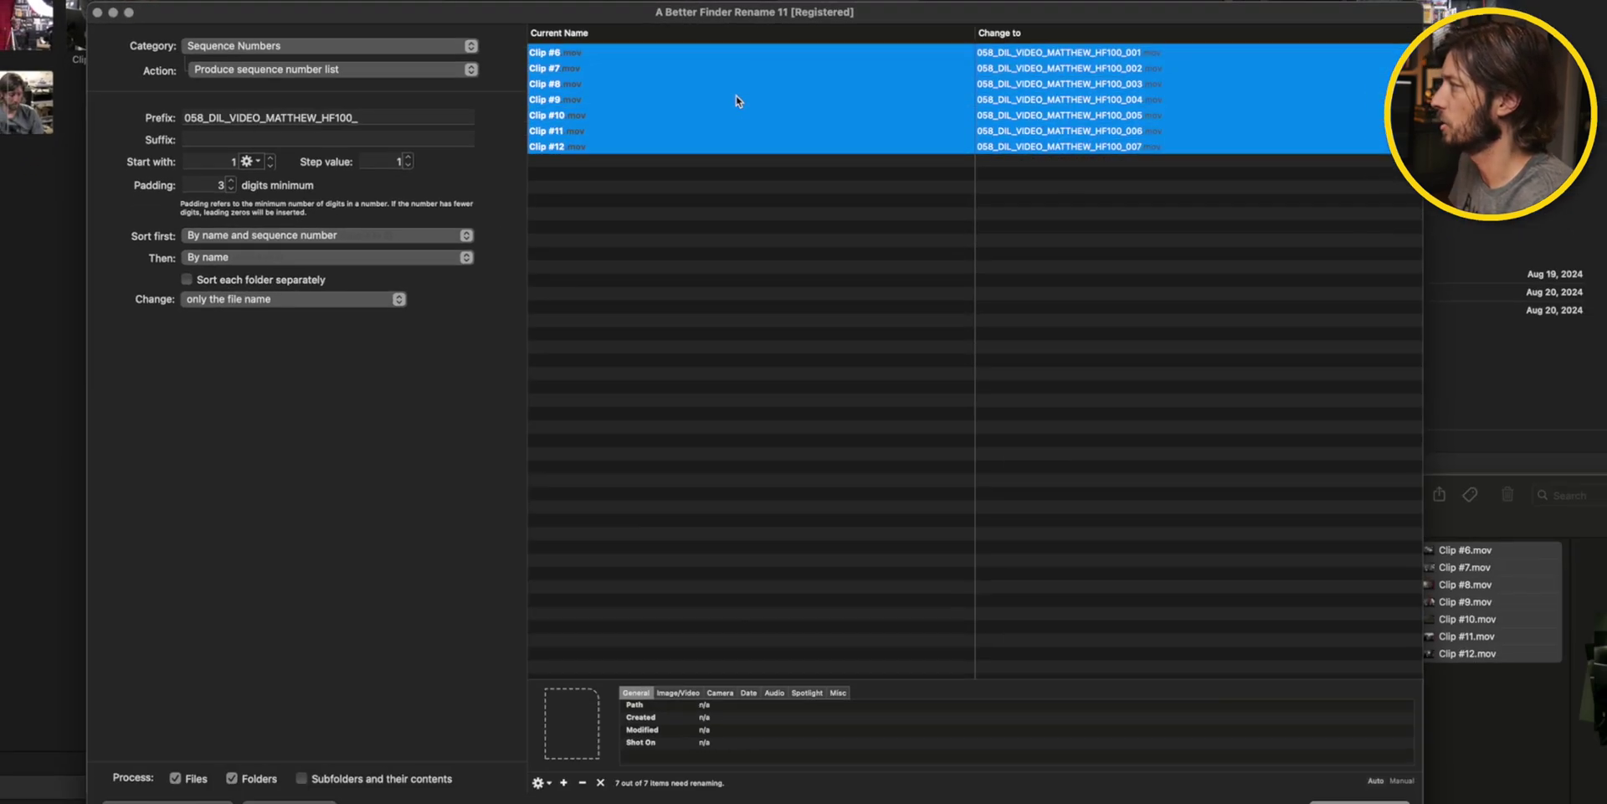
pyautogui.press('super+r')
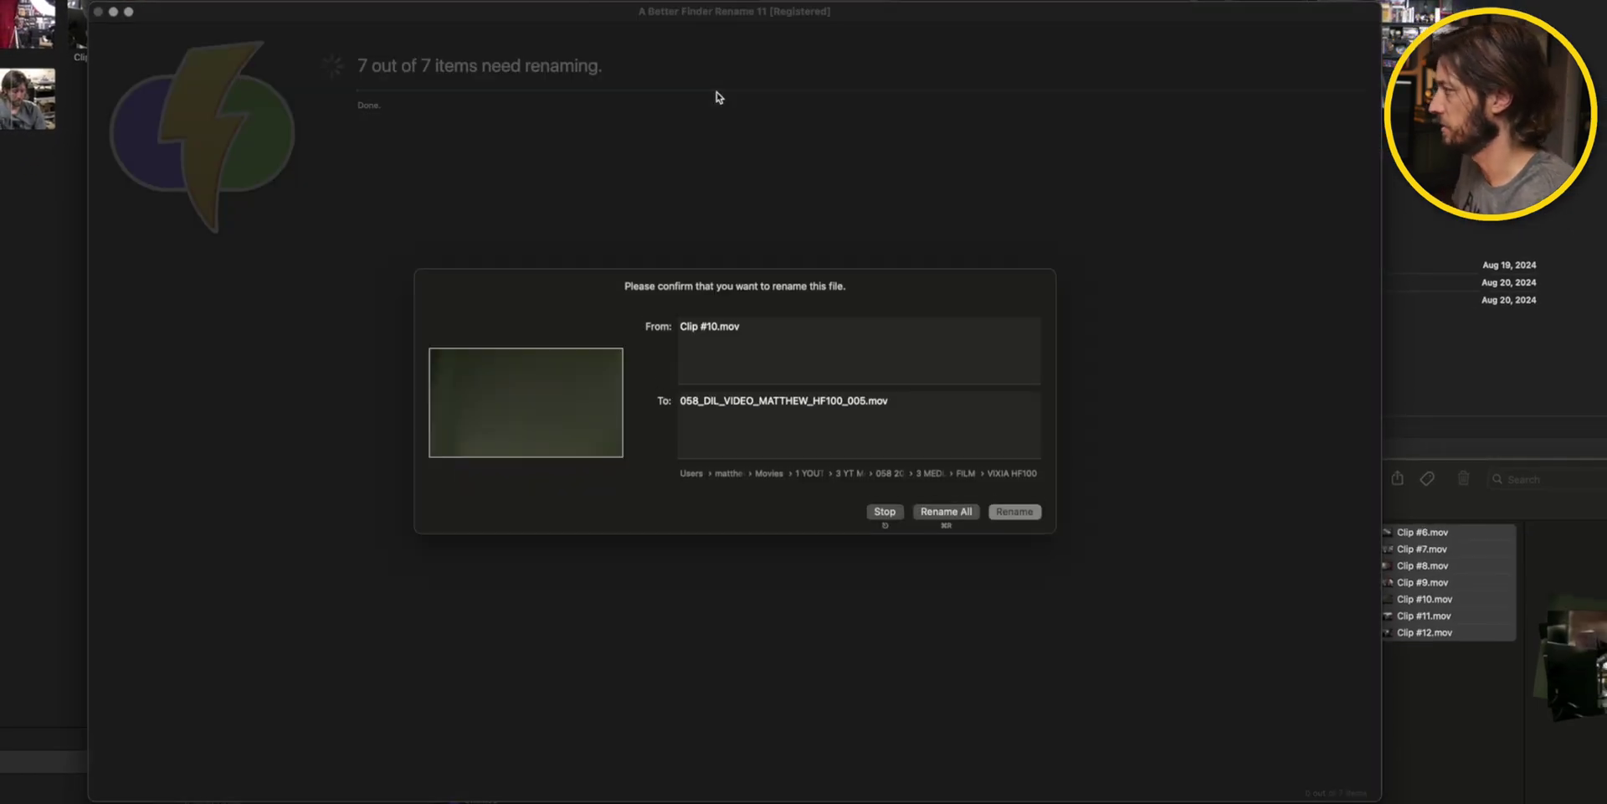
pyautogui.press('super+r')
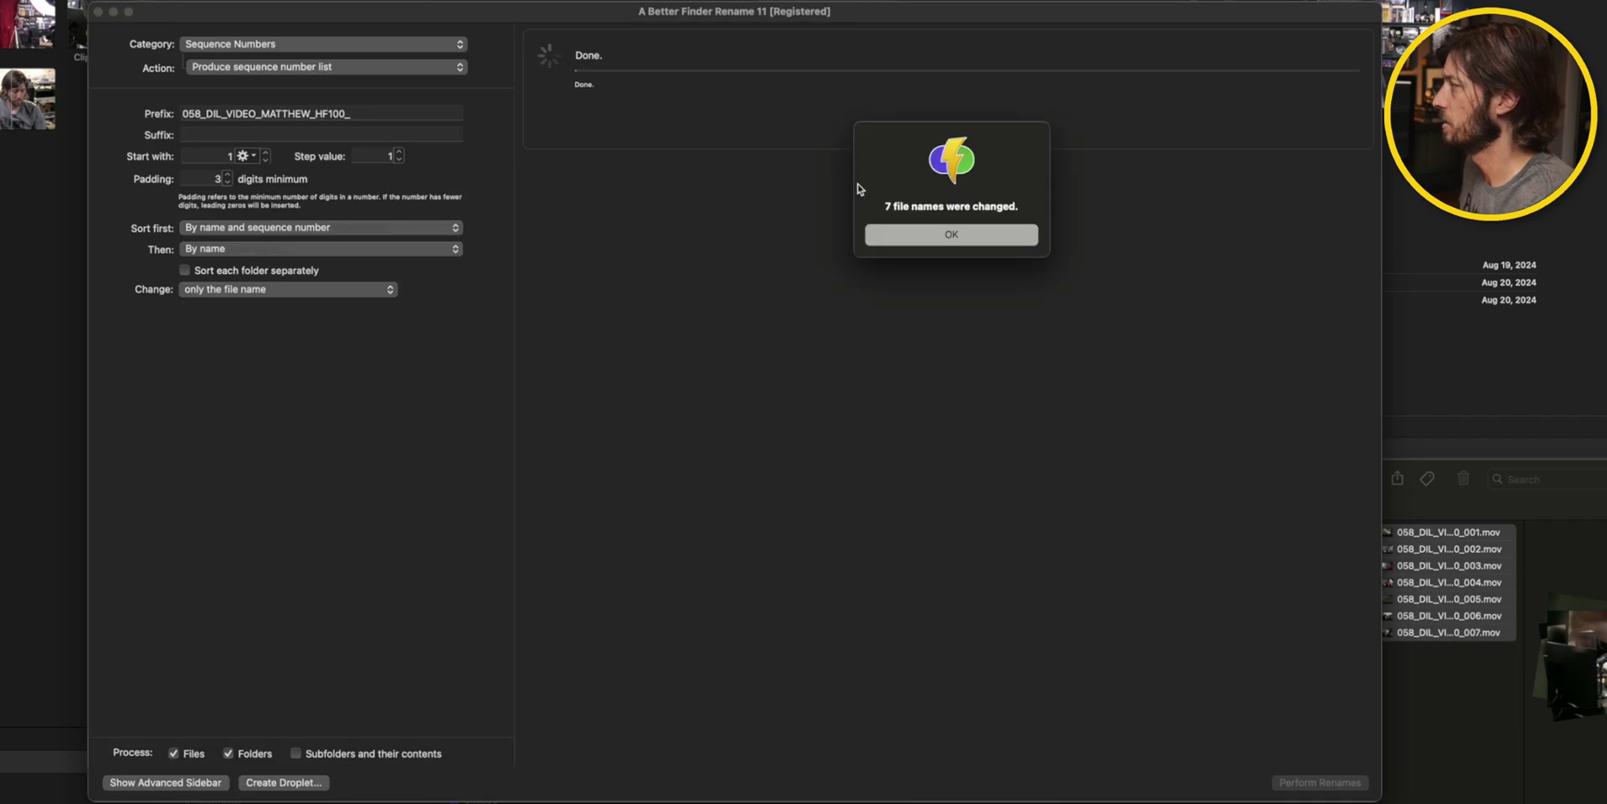
pyautogui.click(882, 232)
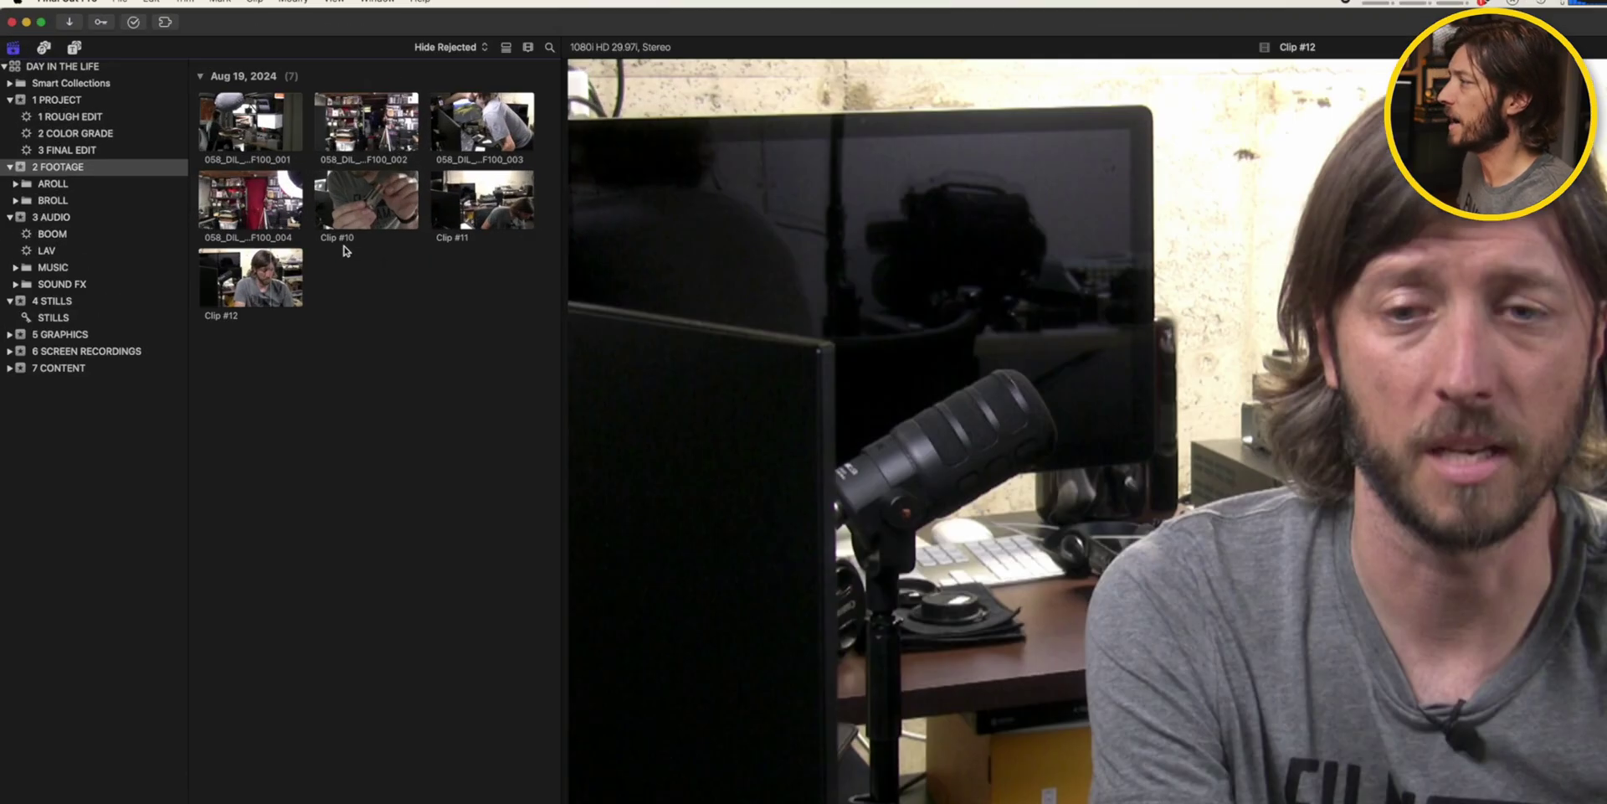
# Rename browser clips #10, #11 and #12 to the matching 005, 006 and 007 file names
pyautogui.click(209, 153)
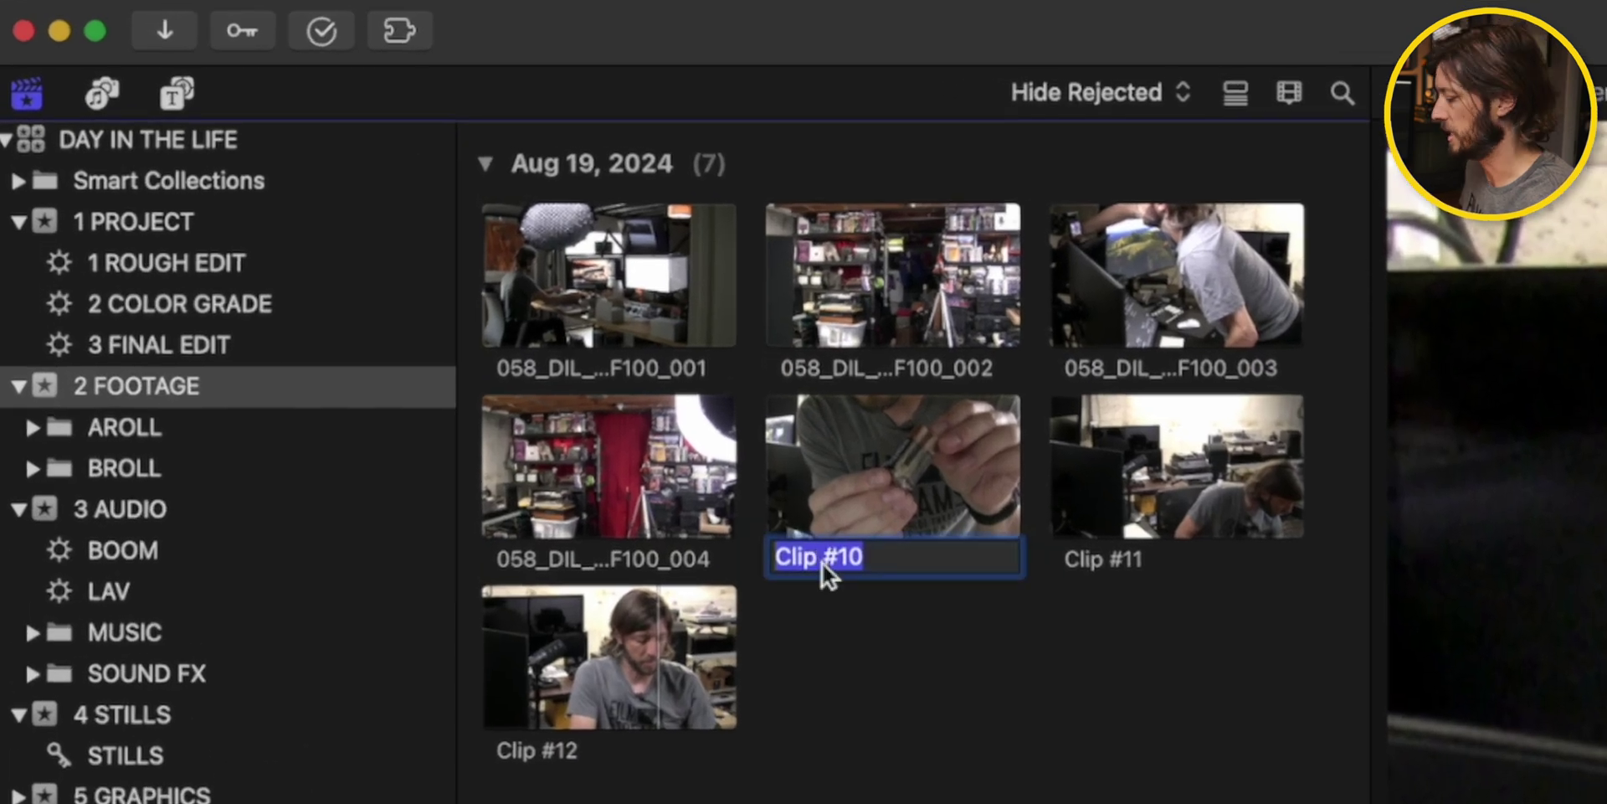
pyautogui.write('058_DIL_THEW_HF100_005')
pyautogui.press('Return')
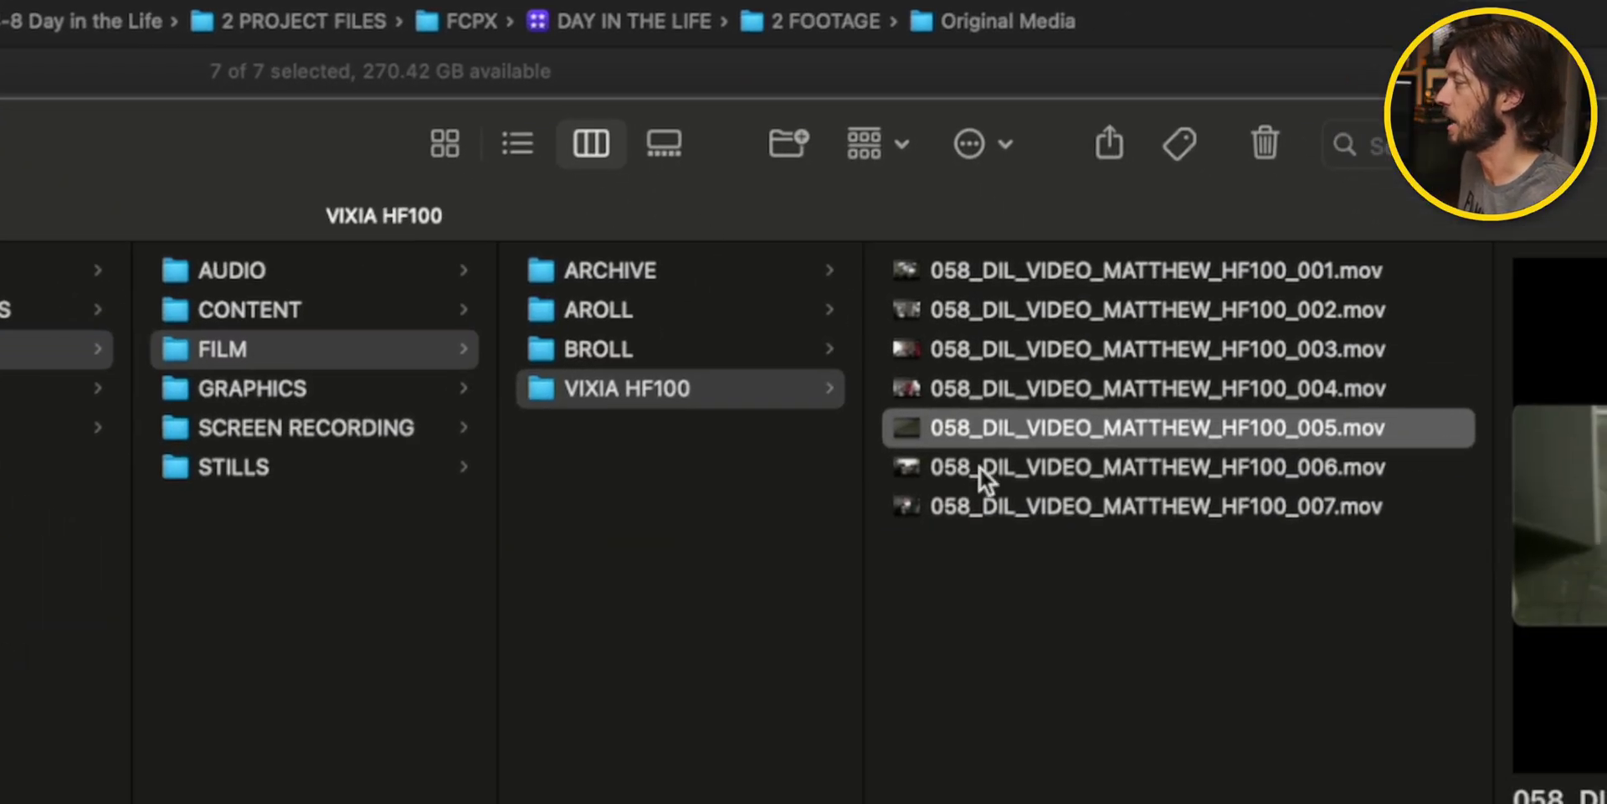
pyautogui.click(980, 465)
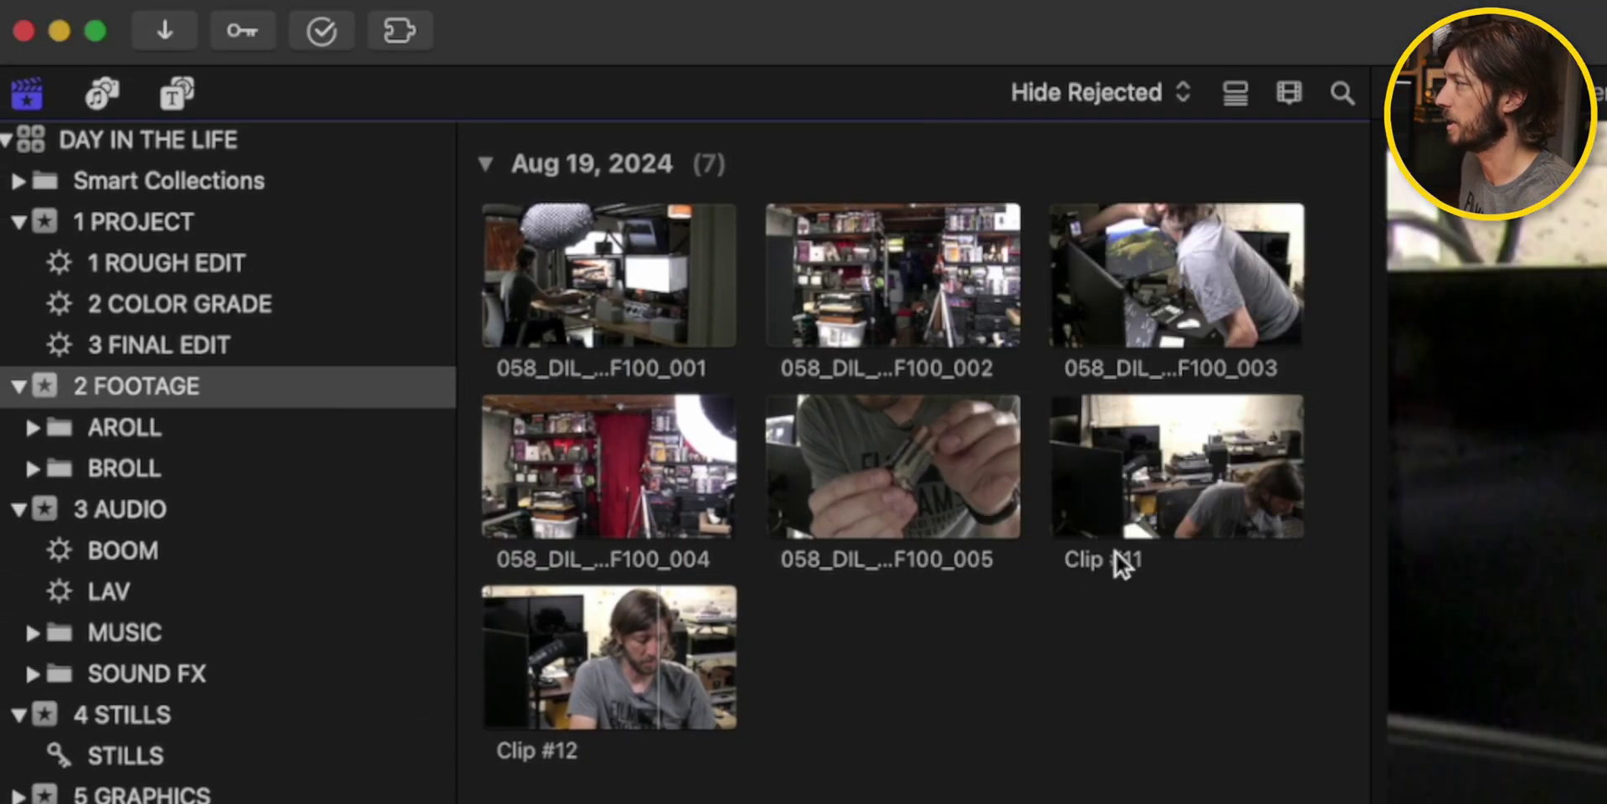
pyautogui.click(1122, 559)
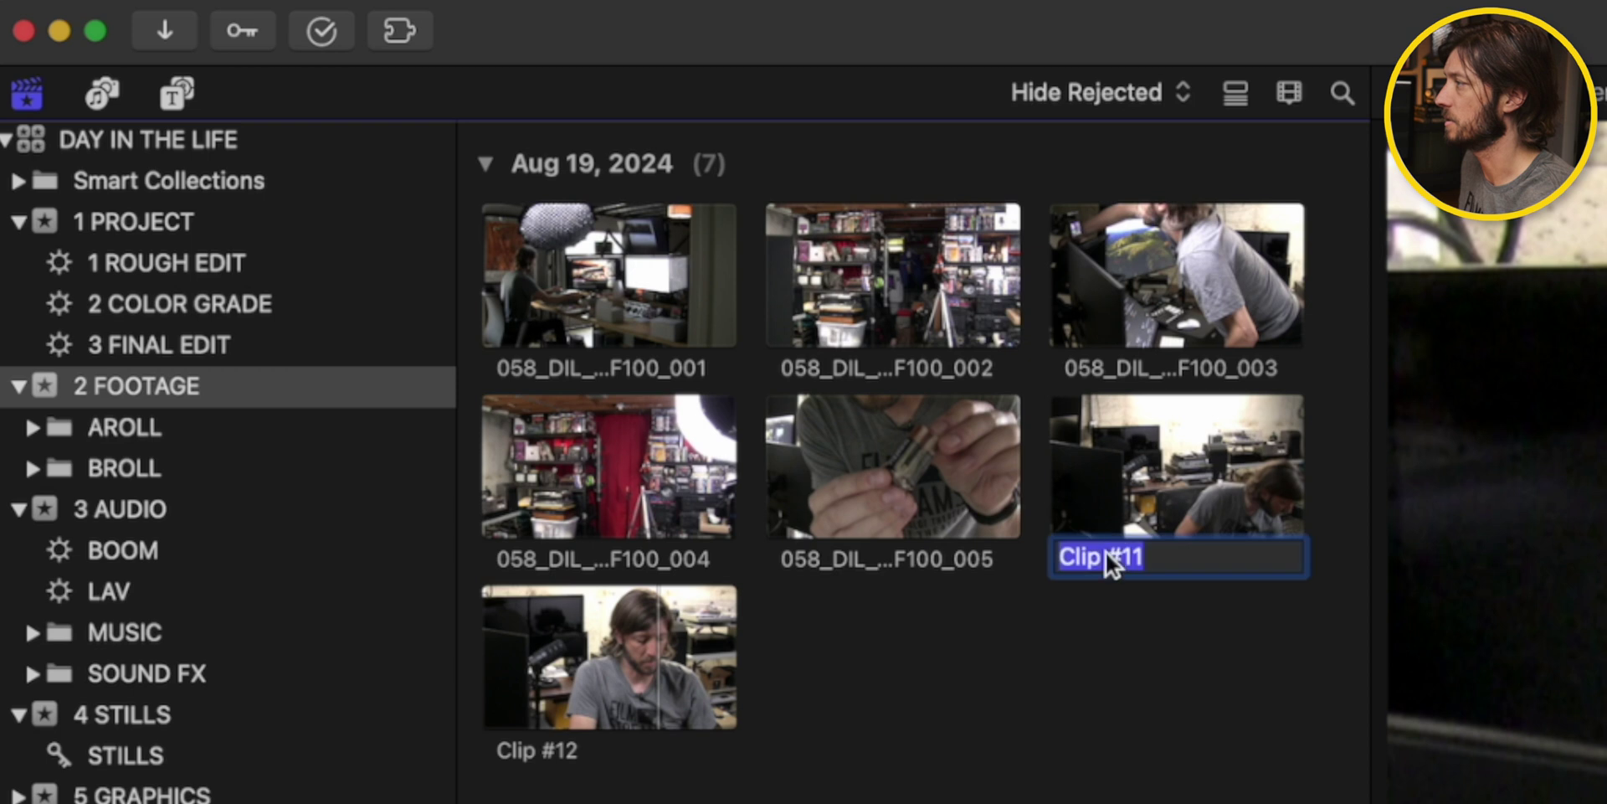
pyautogui.write('THEW_HF100_006')
pyautogui.press('super+Tab')
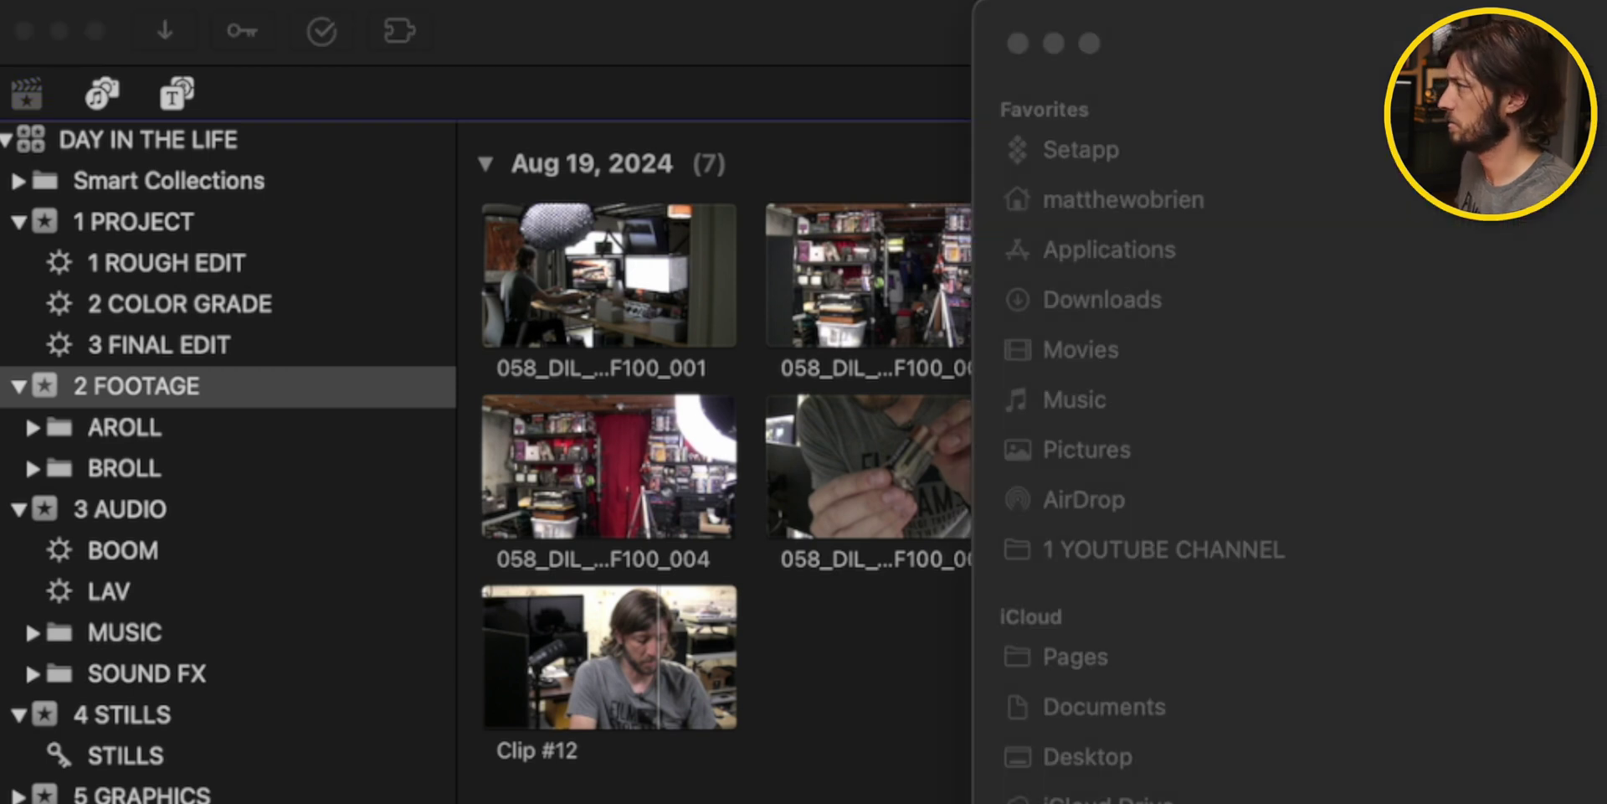
pyautogui.click(528, 745)
pyautogui.write('THEW_HF100_007')
pyautogui.press('Return')
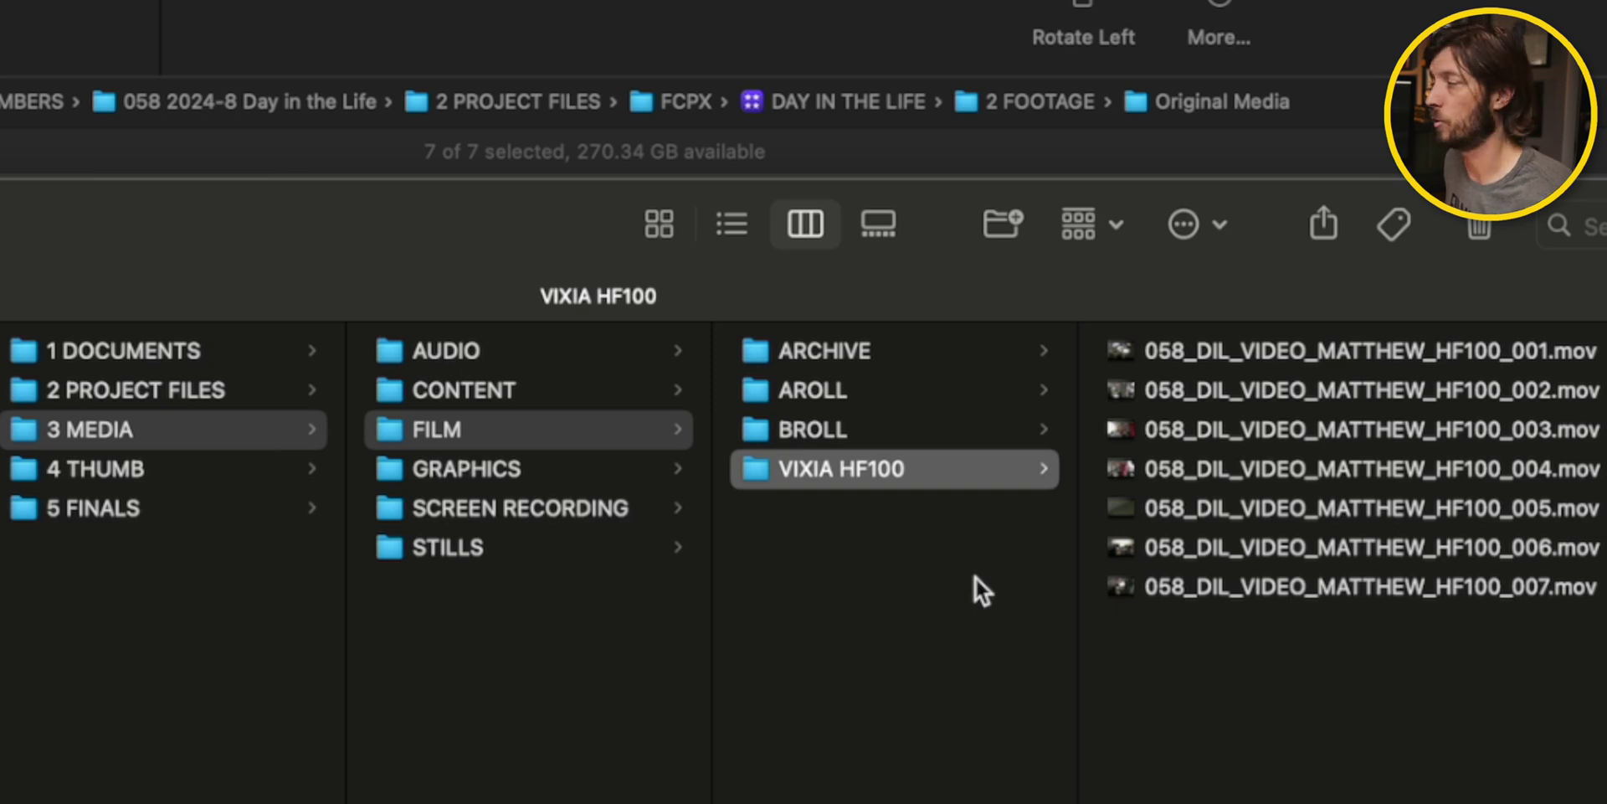
# Browse Finder to 2 PROJECT FILES › FCPX, showing BOOM AUDIO and the DAY IN THE LIFE library
pyautogui.click(208, 395)
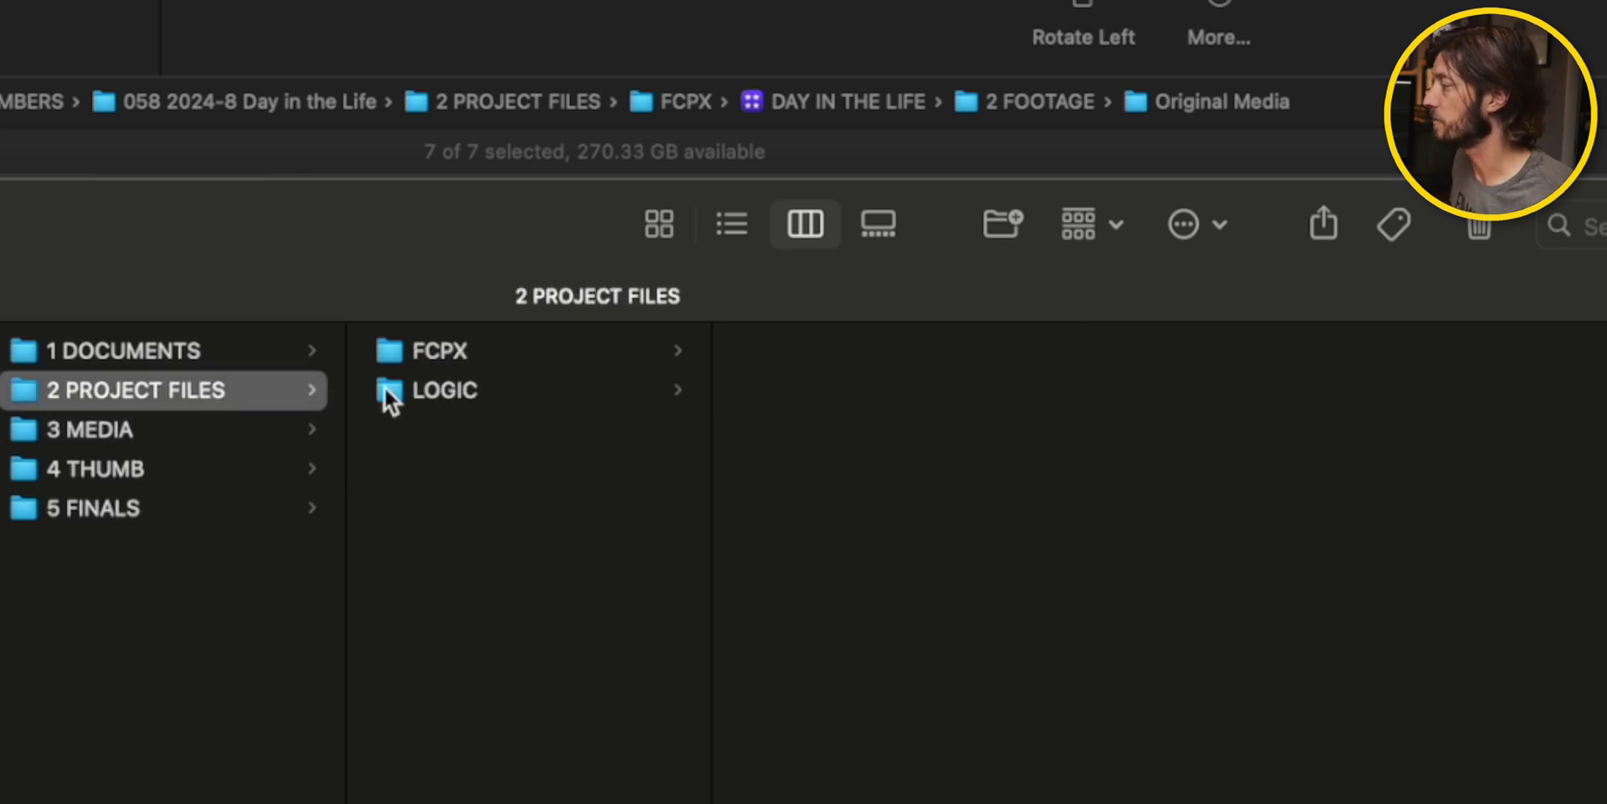
pyautogui.click(445, 355)
pyautogui.rightClick(758, 391)
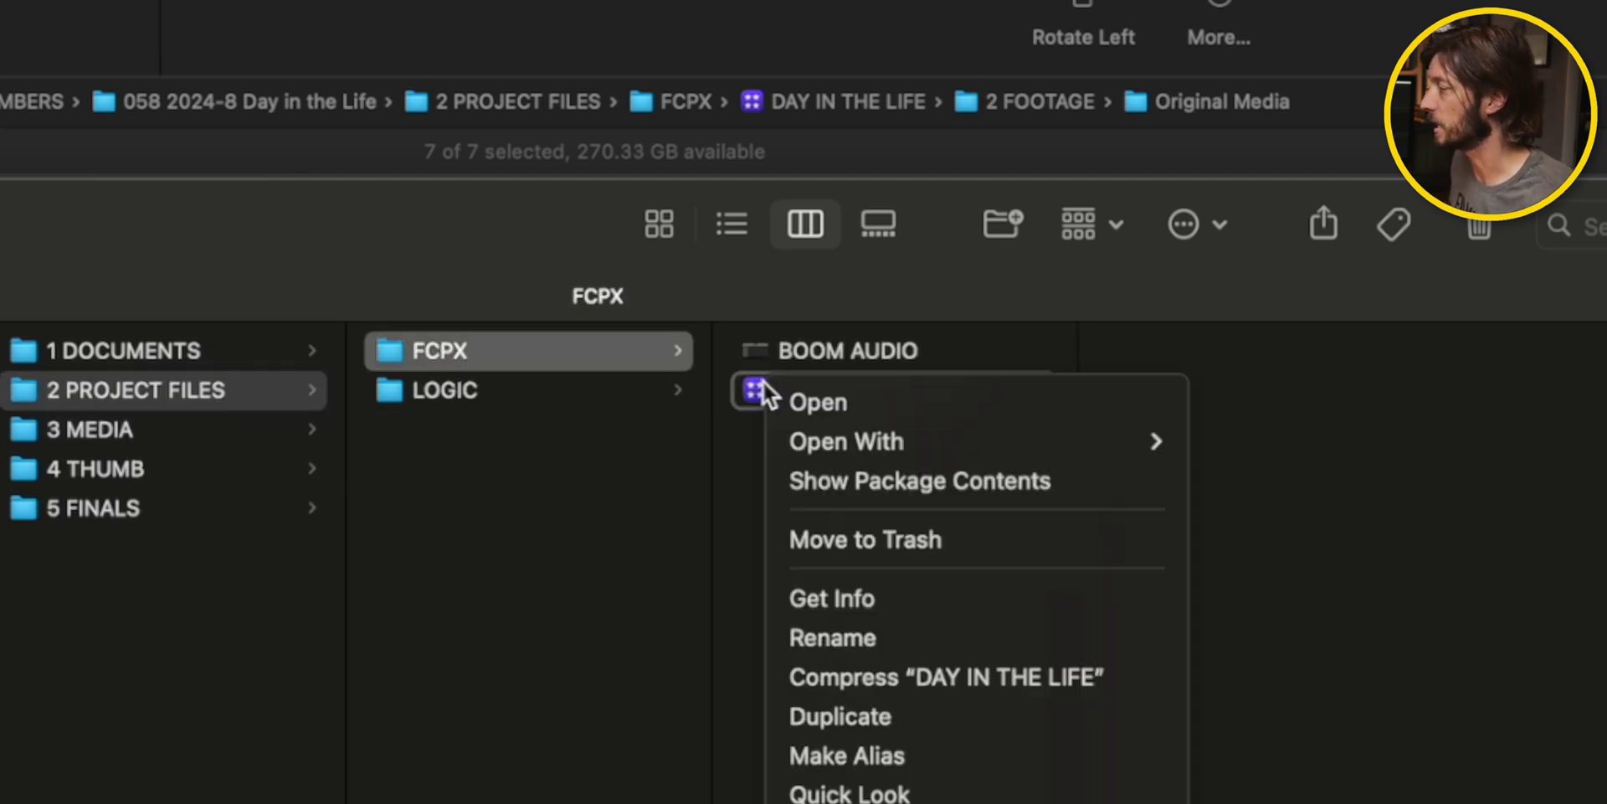
pyautogui.click(739, 504)
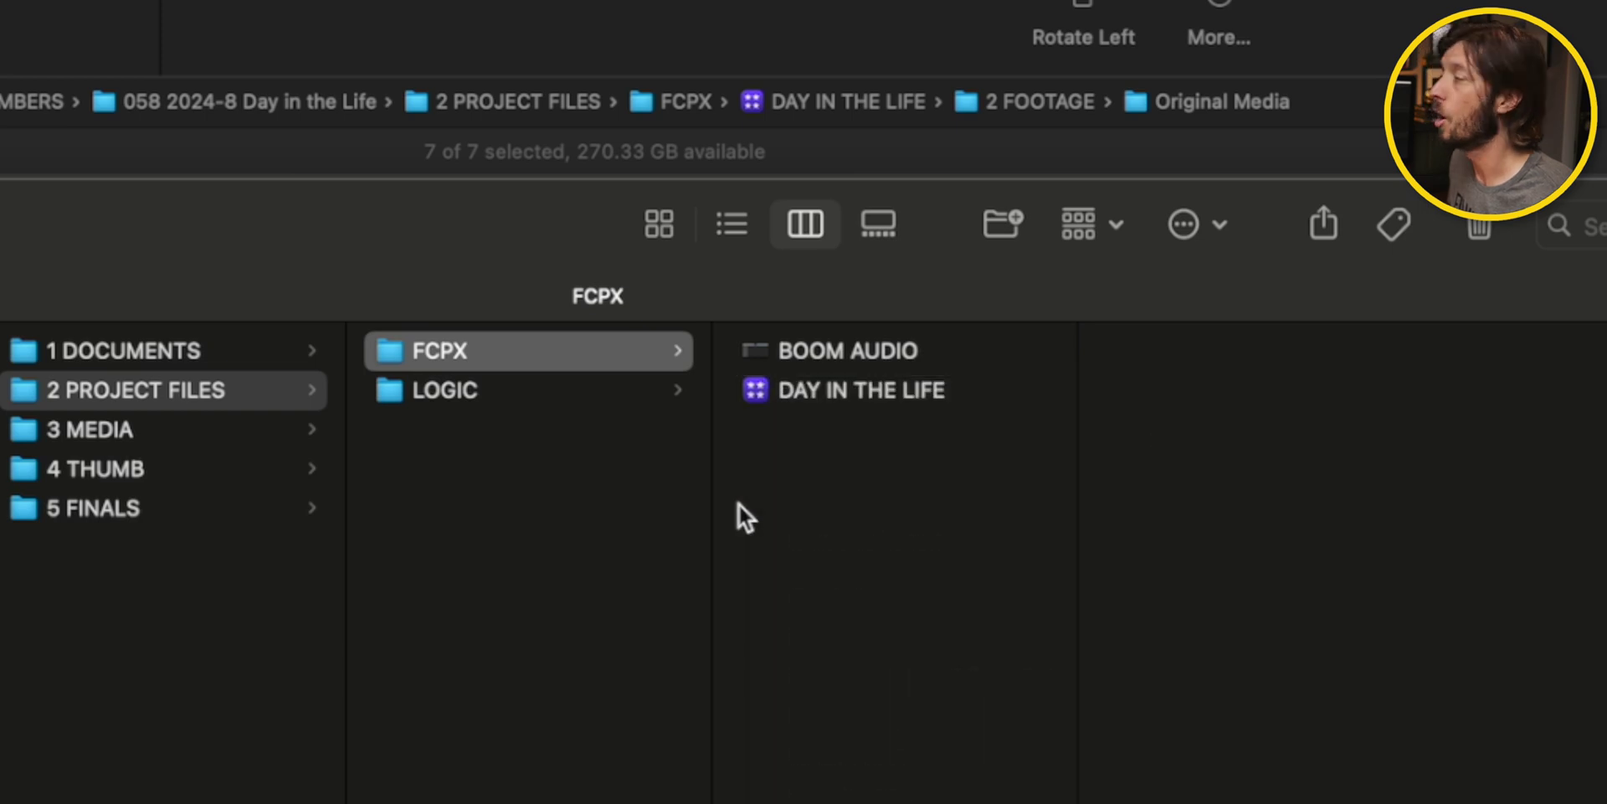